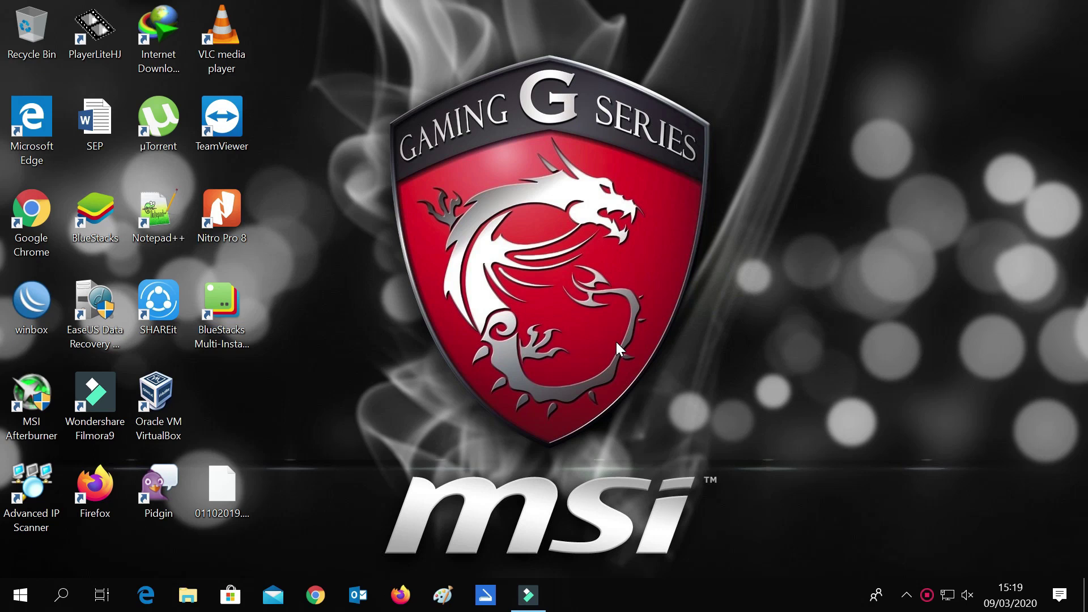
{"action": "right_click", "coordinate": [561, 210]}
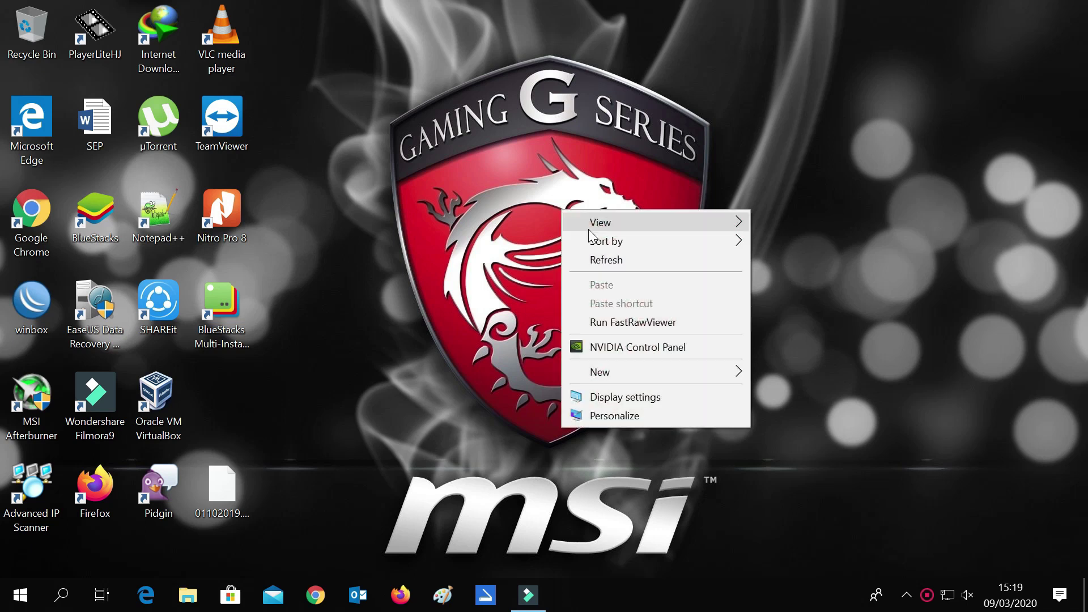
{"action": "left_click", "coordinate": [603, 258]}
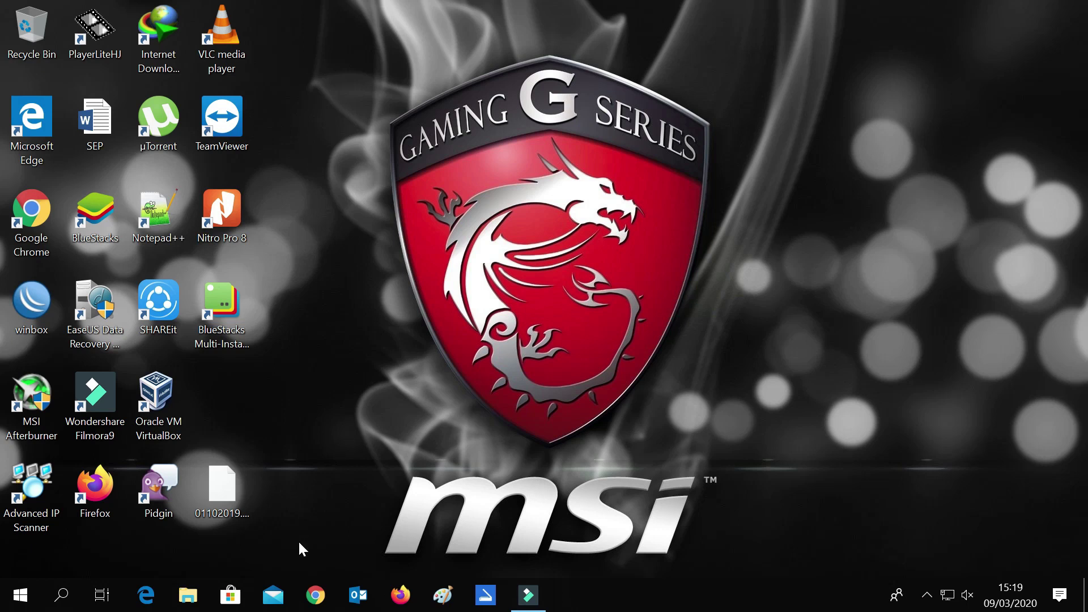
- Open Google Chrome, go to nicehash.com/profitability-calculator and dismiss the news notification
{"action": "left_click", "coordinate": [316, 594]}
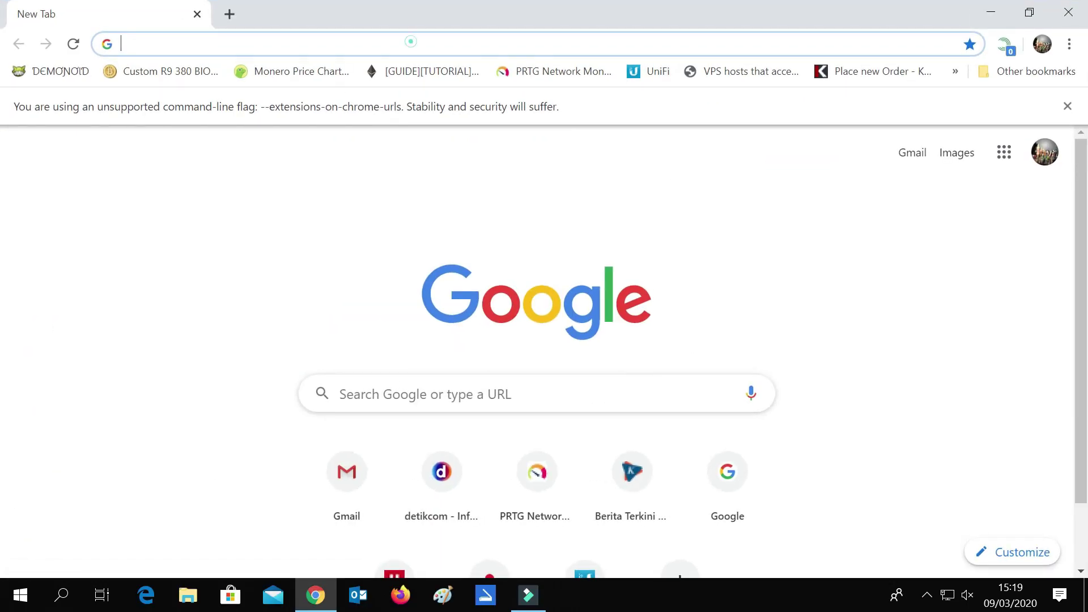
{"action": "type", "text": "nio"}
{"action": "key", "text": "BackSpace"}
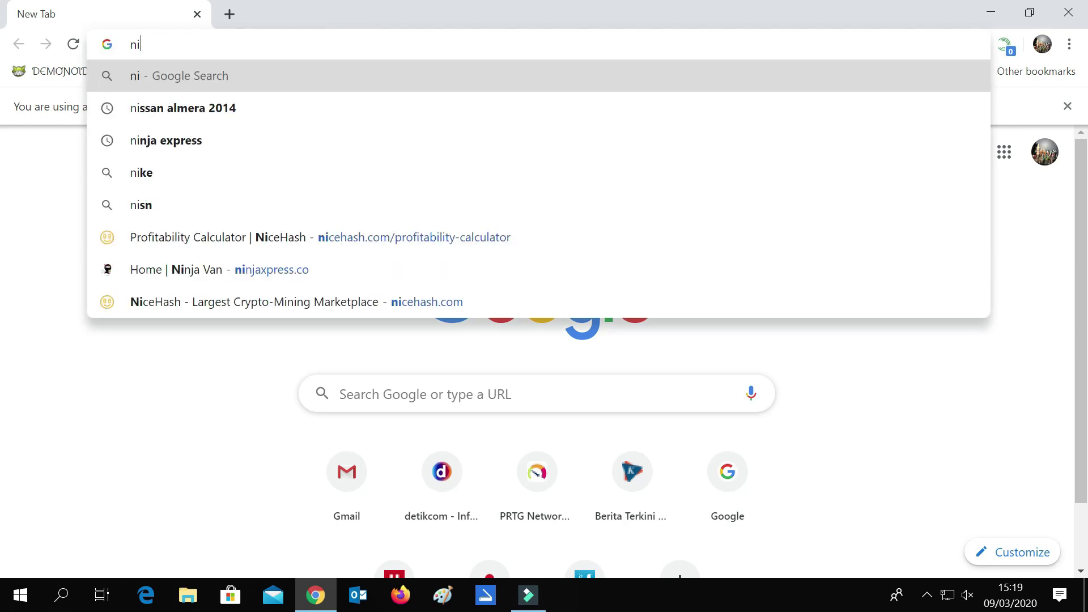
{"action": "type", "text": "c"}
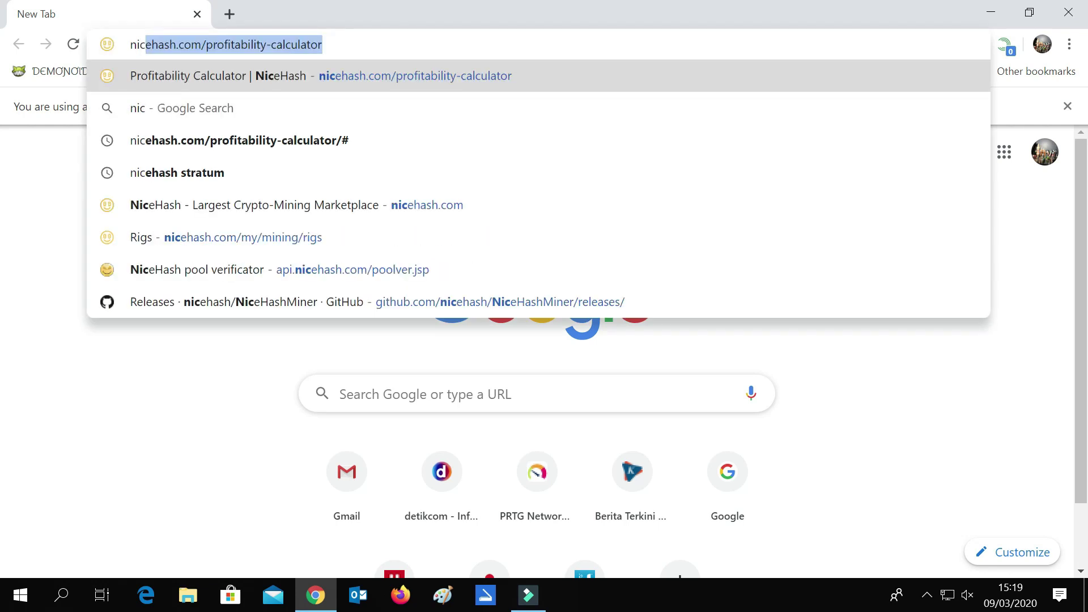
{"action": "key", "text": "Return"}
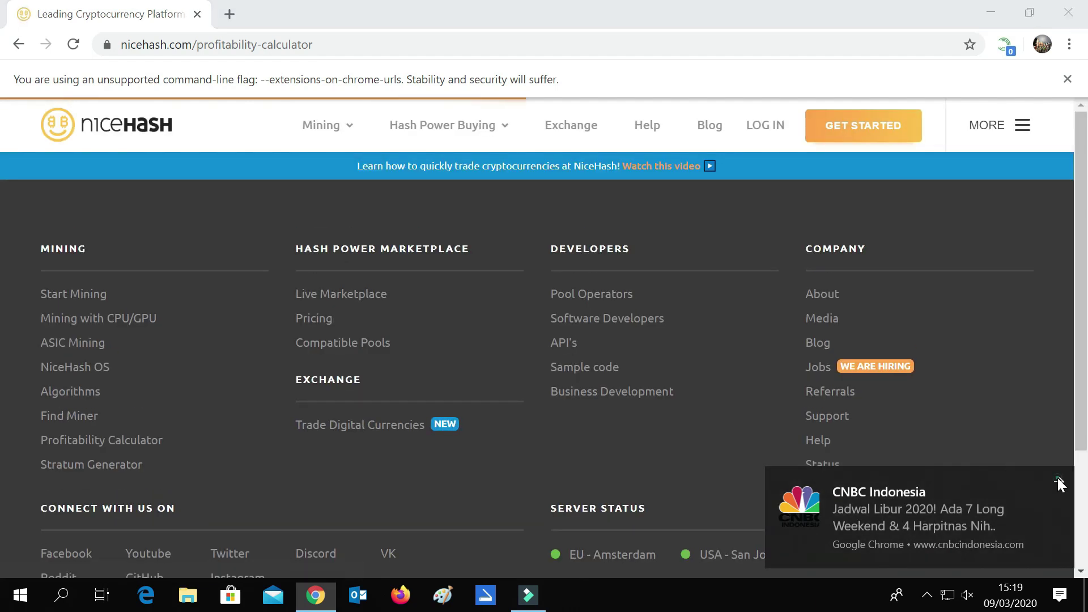
{"action": "left_click", "coordinate": [1059, 481]}
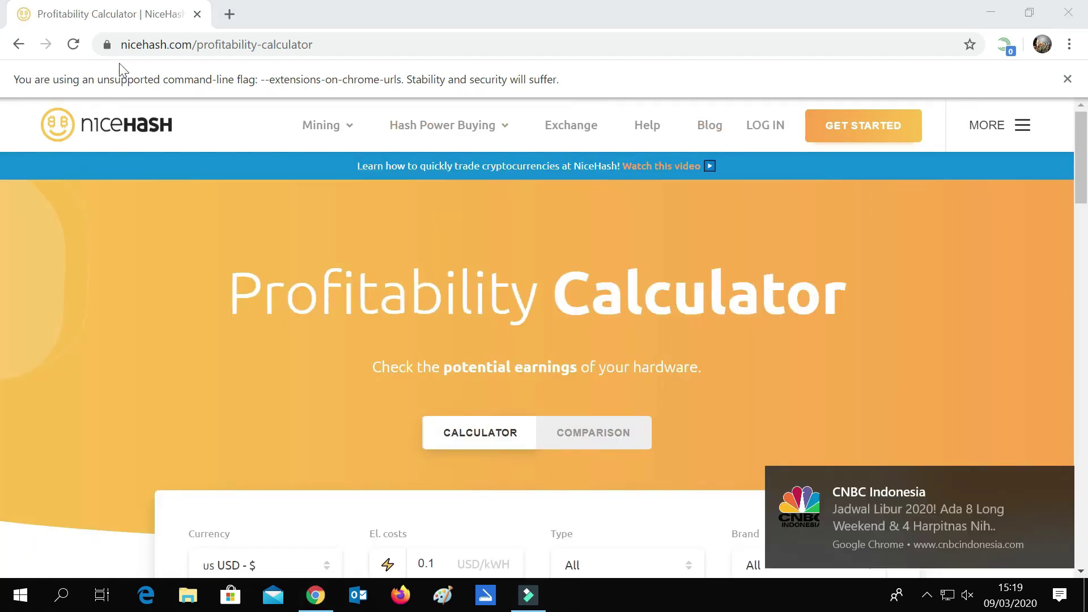
- Remove profitability-calculator from the address and load the nicehash.com home page
{"action": "left_click", "coordinate": [122, 44]}
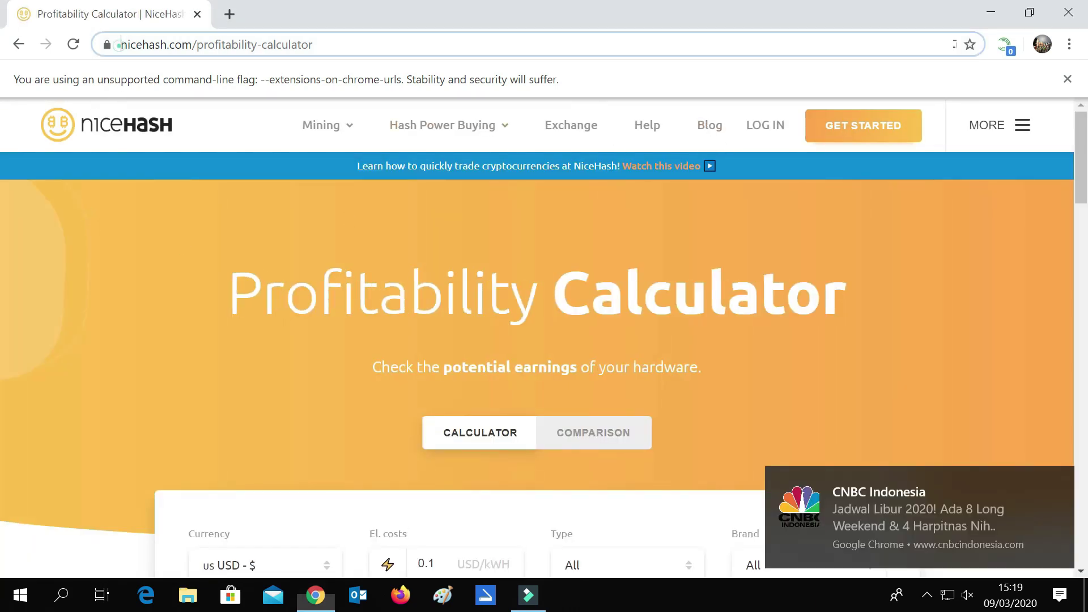
{"action": "left_click", "coordinate": [216, 44]}
{"action": "left_click_drag", "start_coordinate": [380, 45], "coordinate": [265, 46]}
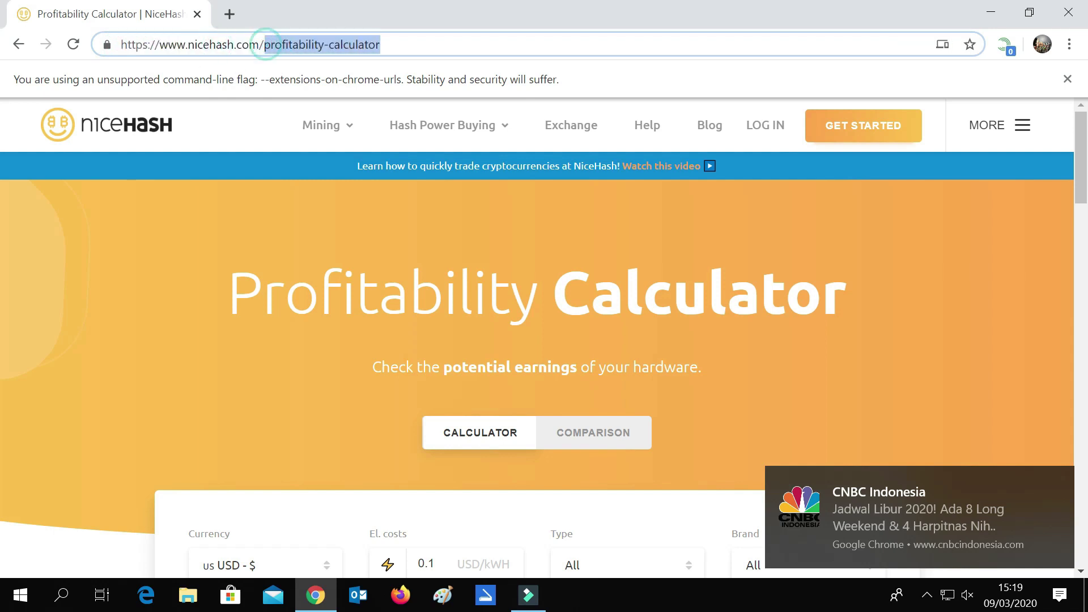
{"action": "key", "text": "BackSpace"}
{"action": "key", "text": "Return"}
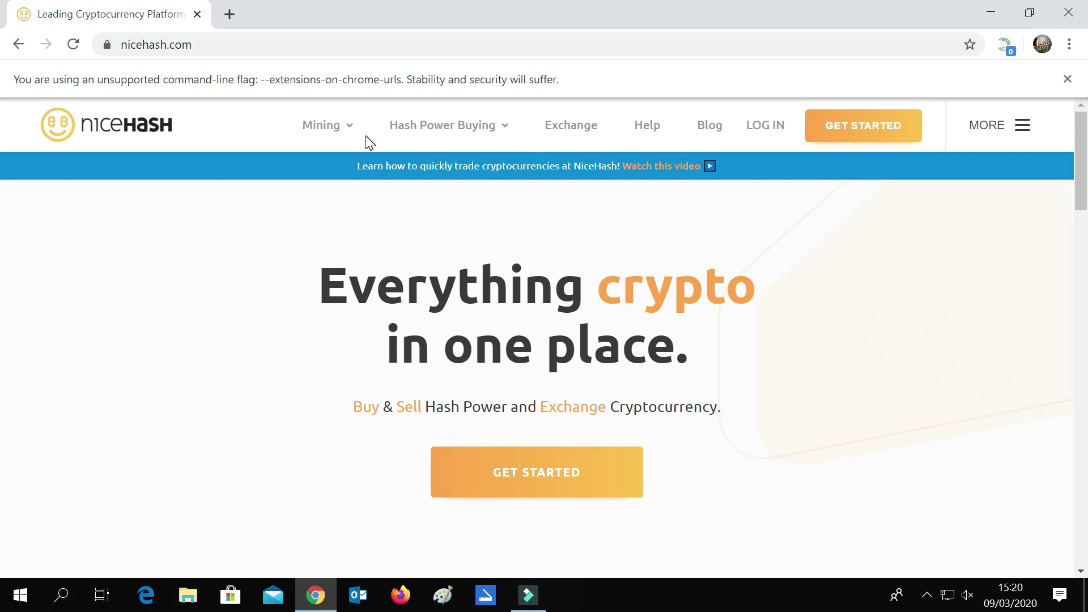
- Dismiss the unsupported command-line flag warning and open the NiceHash login page
{"action": "left_click", "coordinate": [769, 133]}
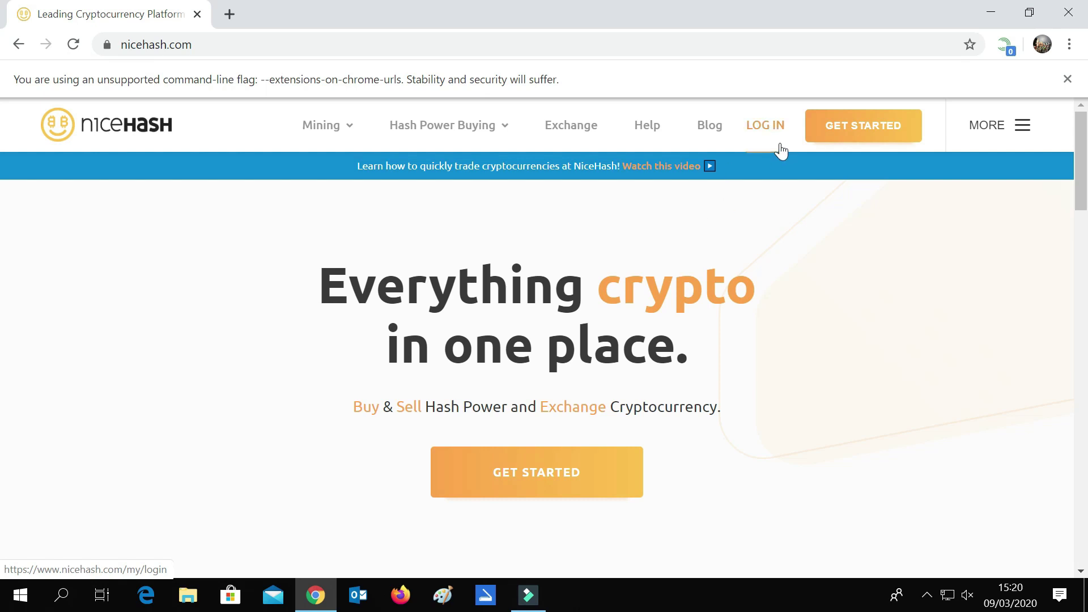
{"action": "left_click", "coordinate": [1068, 79]}
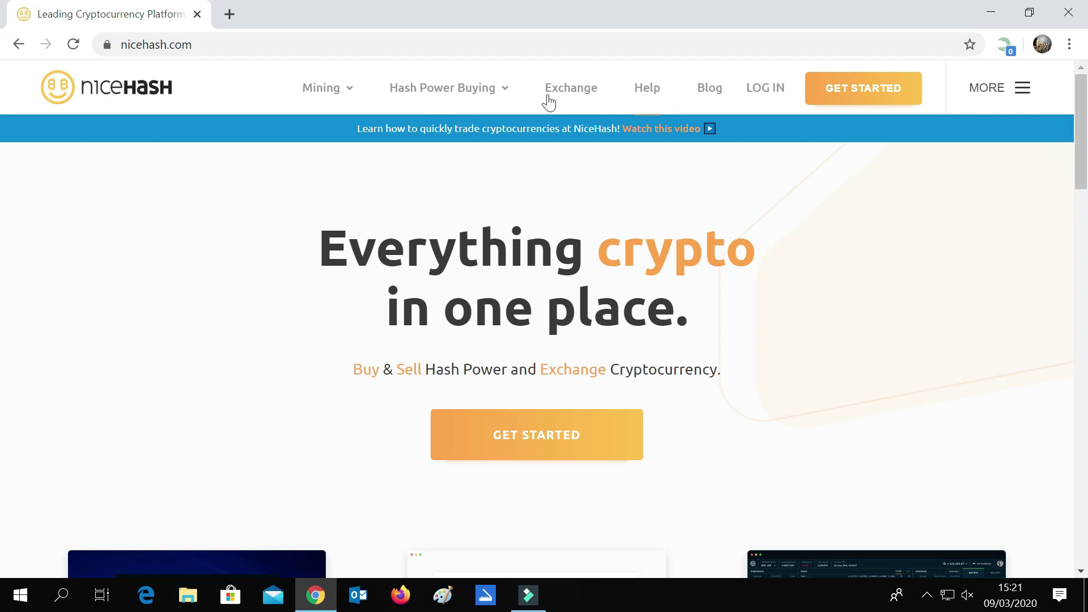
{"action": "left_click", "coordinate": [765, 89]}
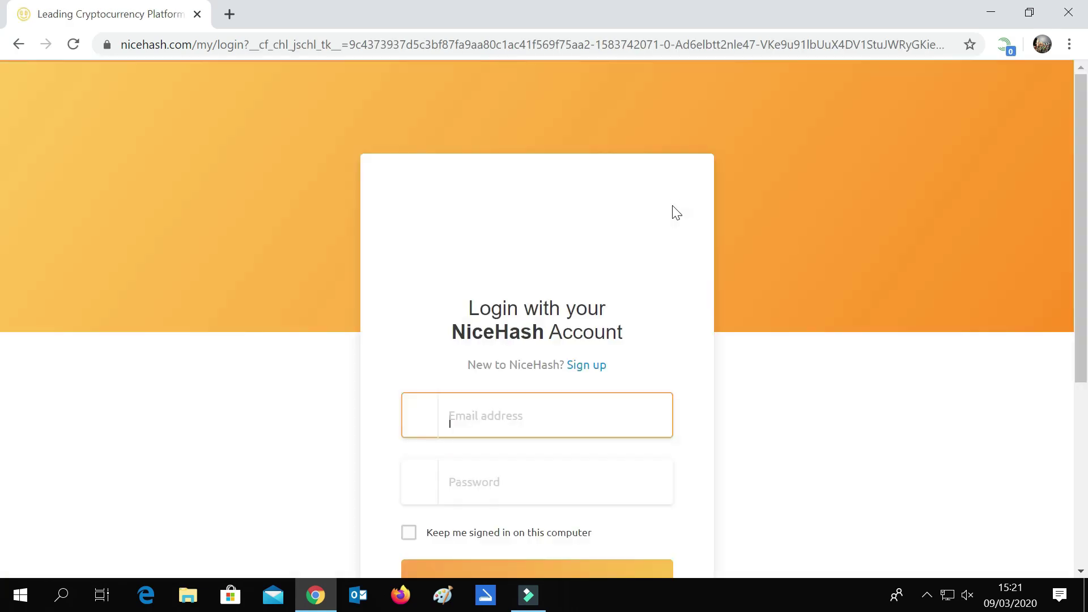
- Log in to NiceHash with the pre-filled account e-mail and password, dismissing the news notification
{"action": "scroll", "coordinate": [671, 251], "scroll_direction": "down", "scroll_amount": 3}
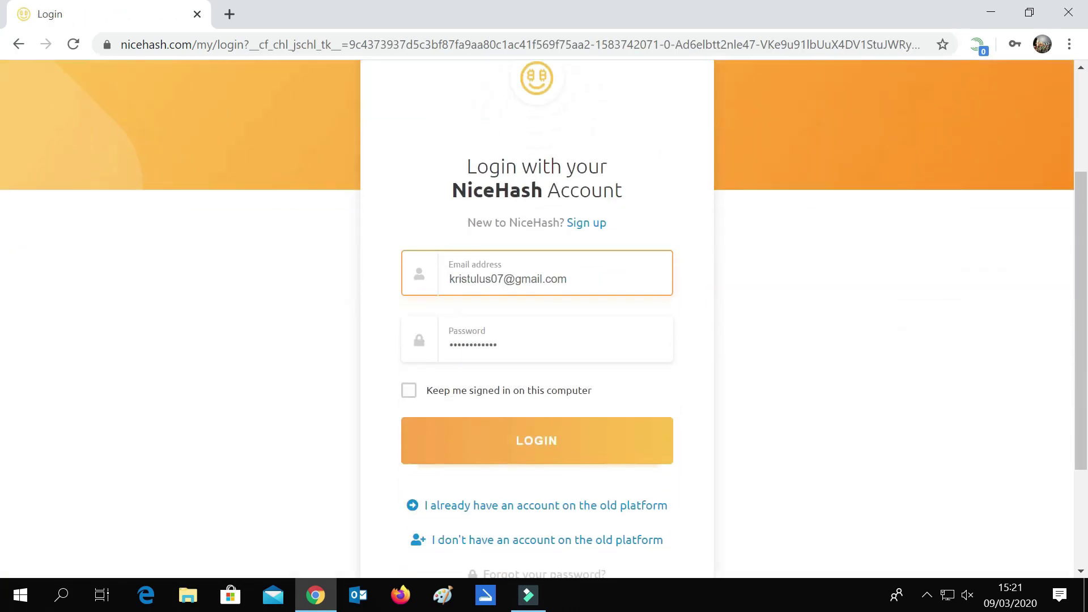
{"action": "scroll", "coordinate": [840, 245], "scroll_direction": "up", "scroll_amount": 3}
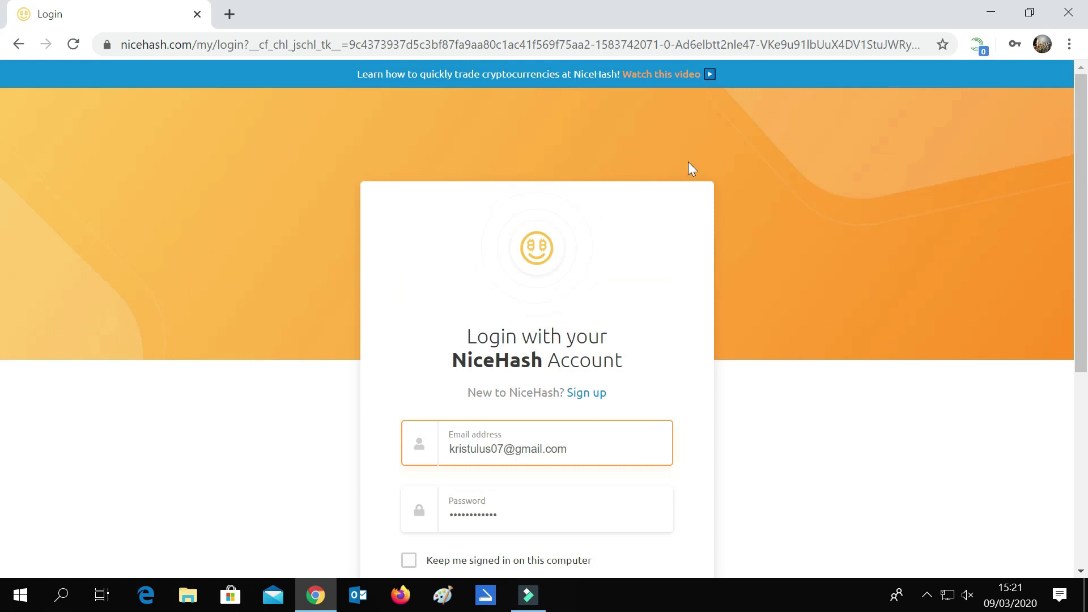
{"action": "scroll", "coordinate": [713, 211], "scroll_direction": "down", "scroll_amount": 3}
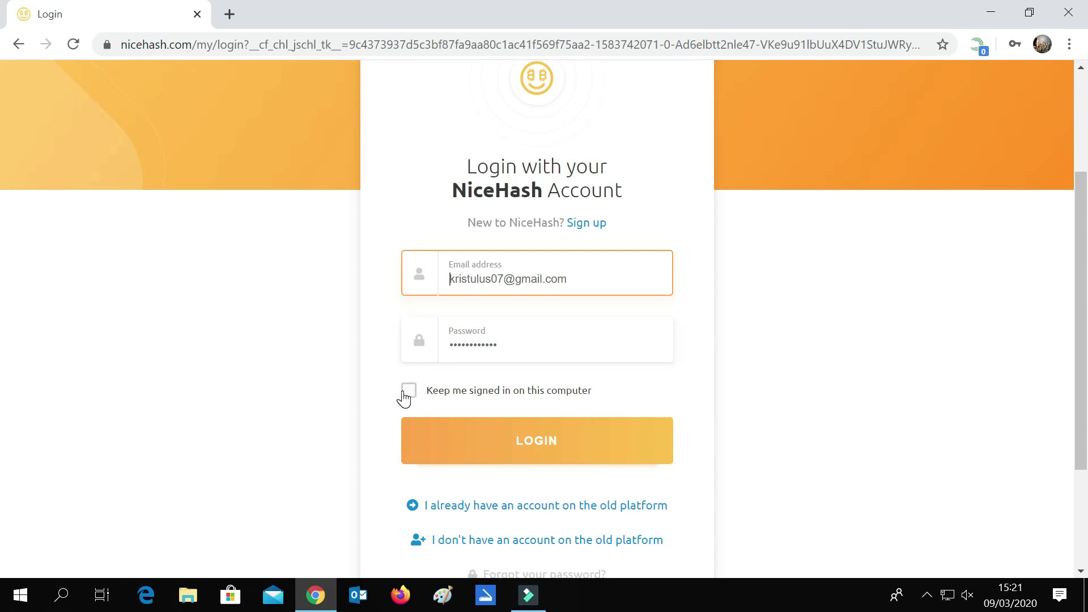
{"action": "scroll", "coordinate": [441, 374], "scroll_direction": "down", "scroll_amount": 2}
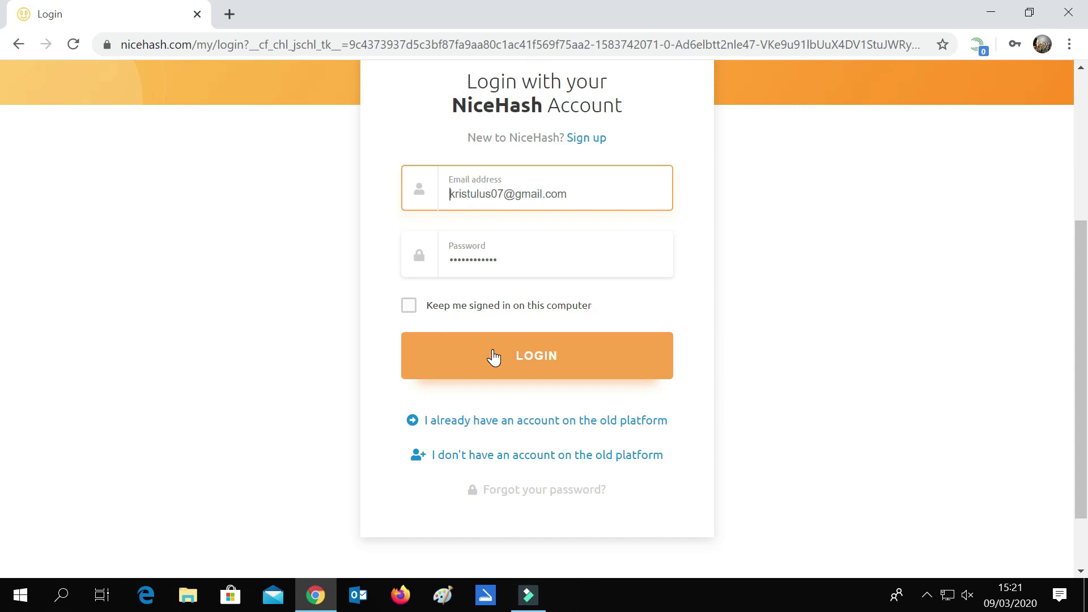
{"action": "left_click", "coordinate": [494, 356]}
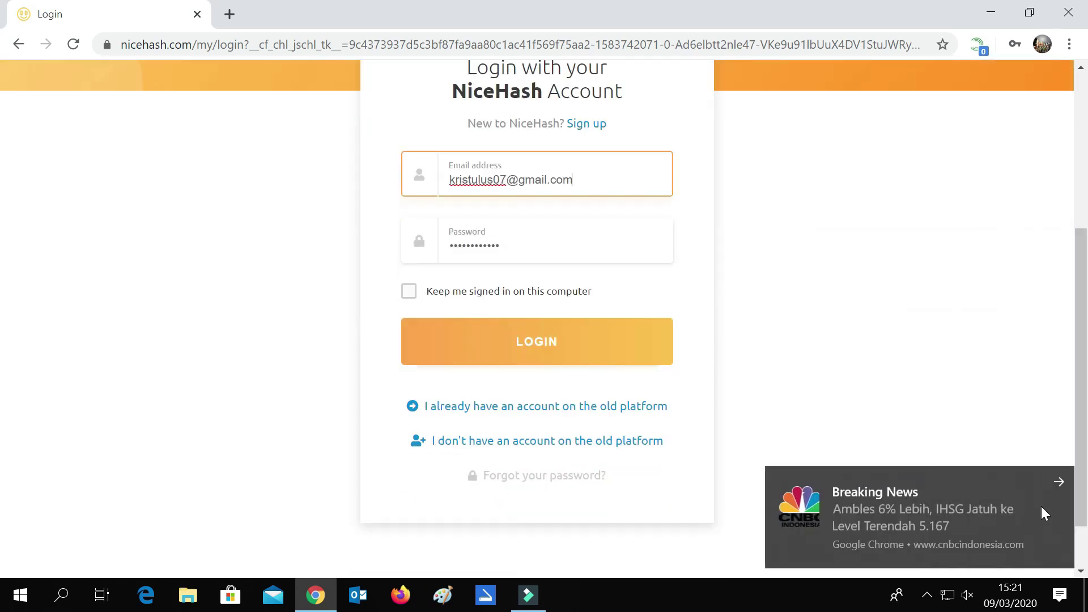
{"action": "left_click", "coordinate": [1059, 483]}
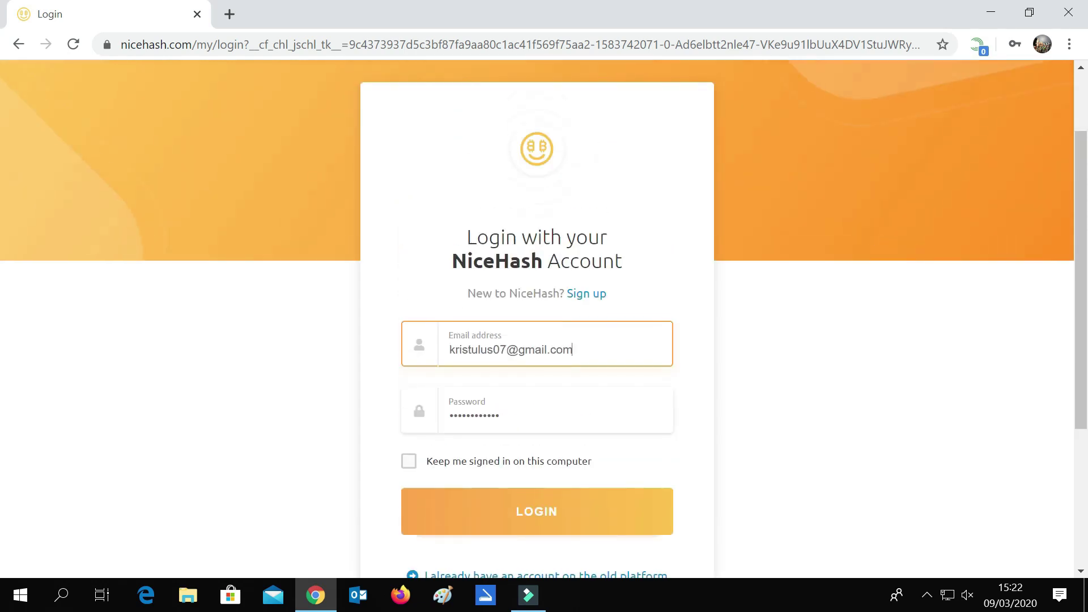
{"action": "left_click", "coordinate": [547, 357]}
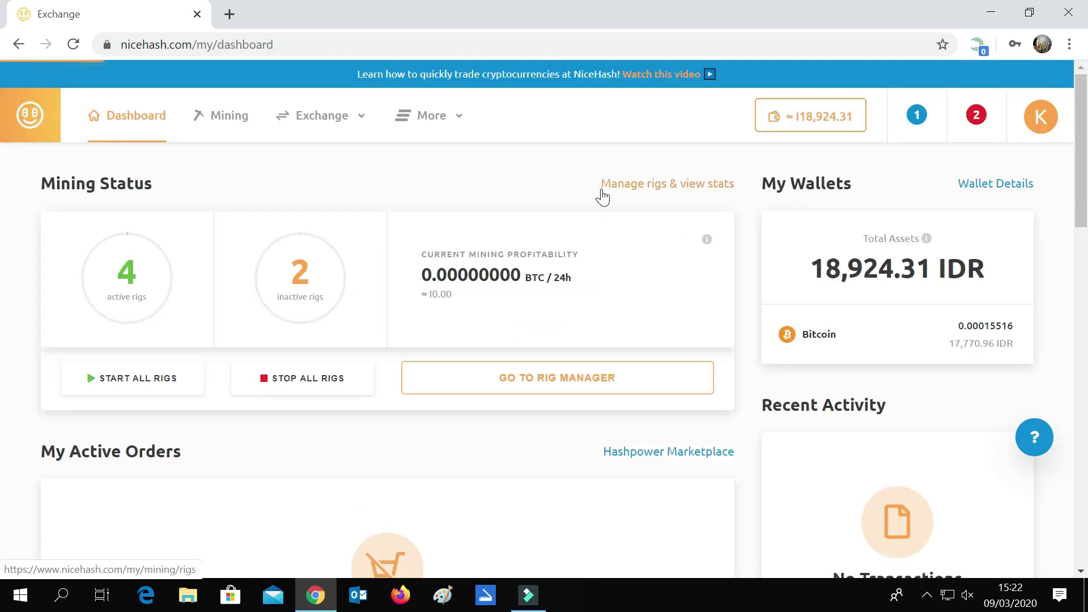
- Examine the dashboard's mining status, active orders, wallets, recent activity and quick trade sections
{"action": "scroll", "coordinate": [602, 195], "scroll_direction": "down", "scroll_amount": 3}
{"action": "scroll", "coordinate": [603, 194], "scroll_direction": "up", "scroll_amount": 3}
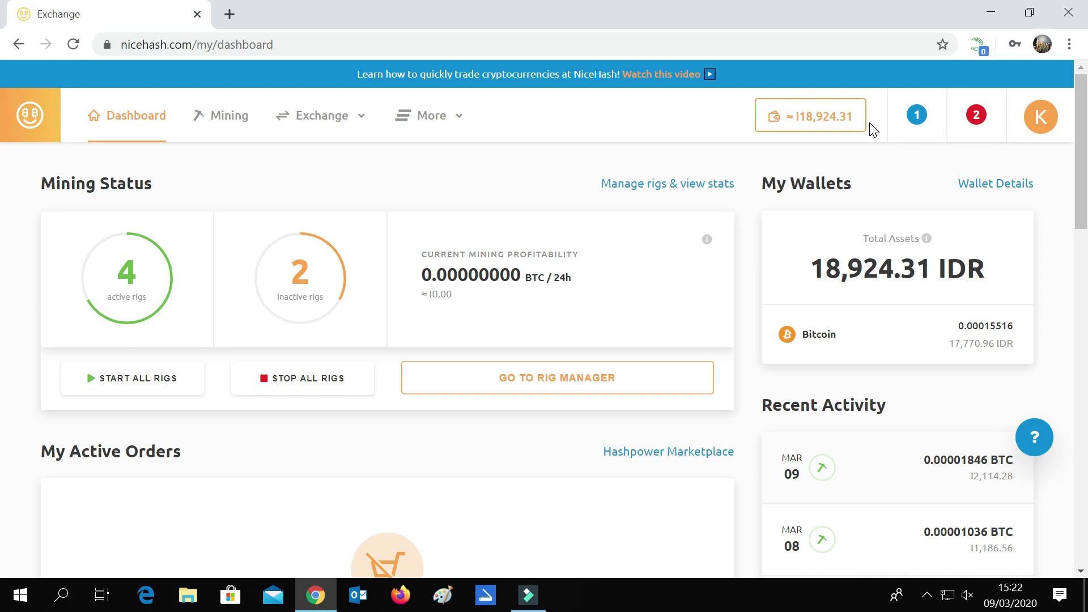
{"action": "scroll", "coordinate": [872, 129], "scroll_direction": "down", "scroll_amount": 6}
{"action": "scroll", "coordinate": [873, 129], "scroll_direction": "up", "scroll_amount": 7}
{"action": "scroll", "coordinate": [537, 270], "scroll_direction": "down", "scroll_amount": 1}
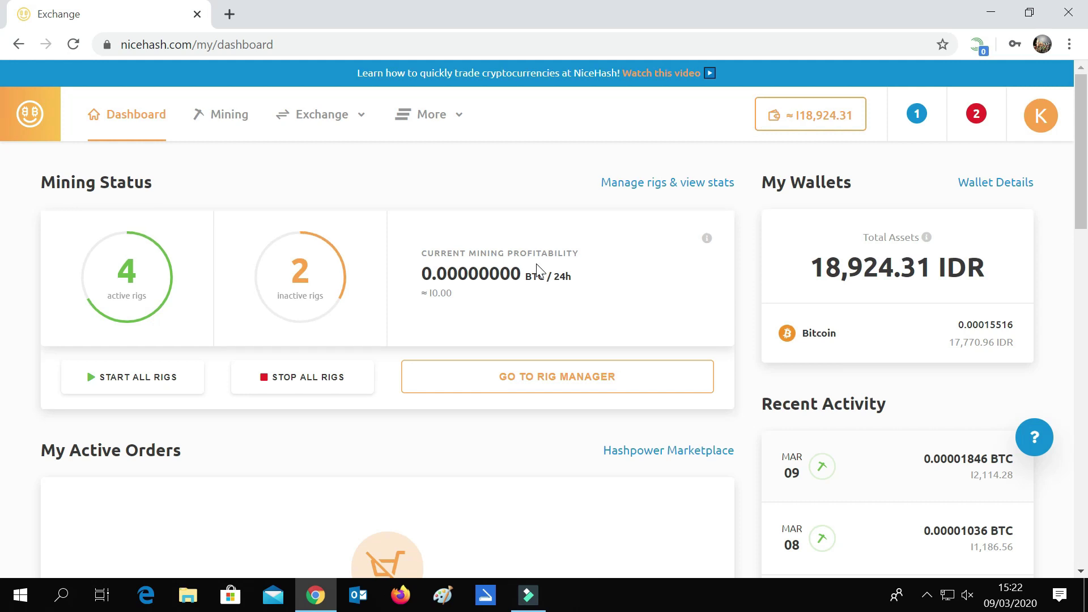
{"action": "scroll", "coordinate": [537, 271], "scroll_direction": "down", "scroll_amount": 2}
{"action": "scroll", "coordinate": [525, 243], "scroll_direction": "down", "scroll_amount": 3}
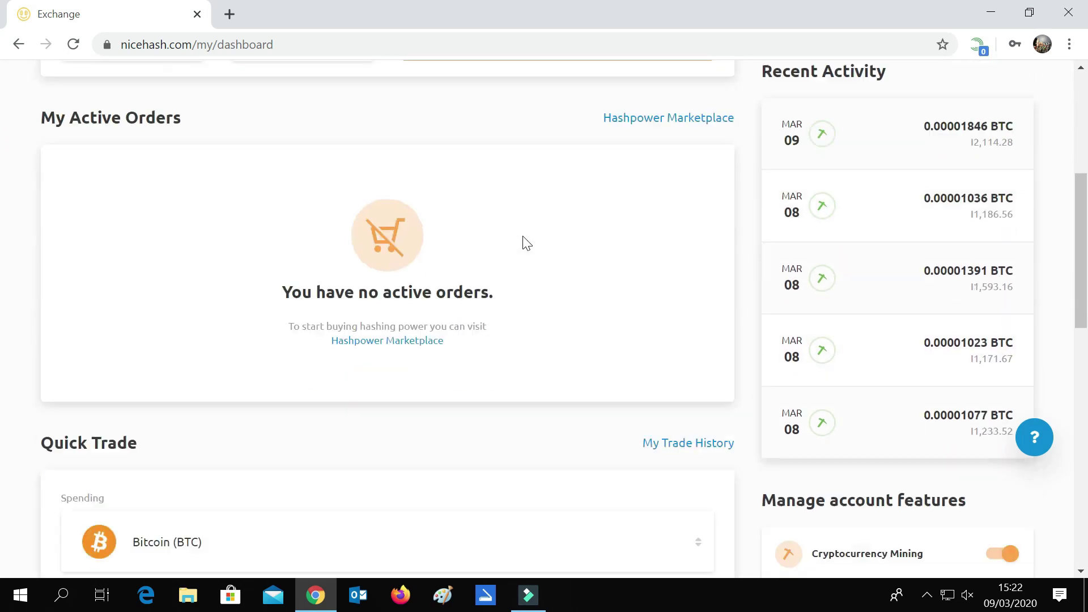
{"action": "scroll", "coordinate": [526, 242], "scroll_direction": "down", "scroll_amount": 5}
{"action": "scroll", "coordinate": [526, 243], "scroll_direction": "up", "scroll_amount": 10}
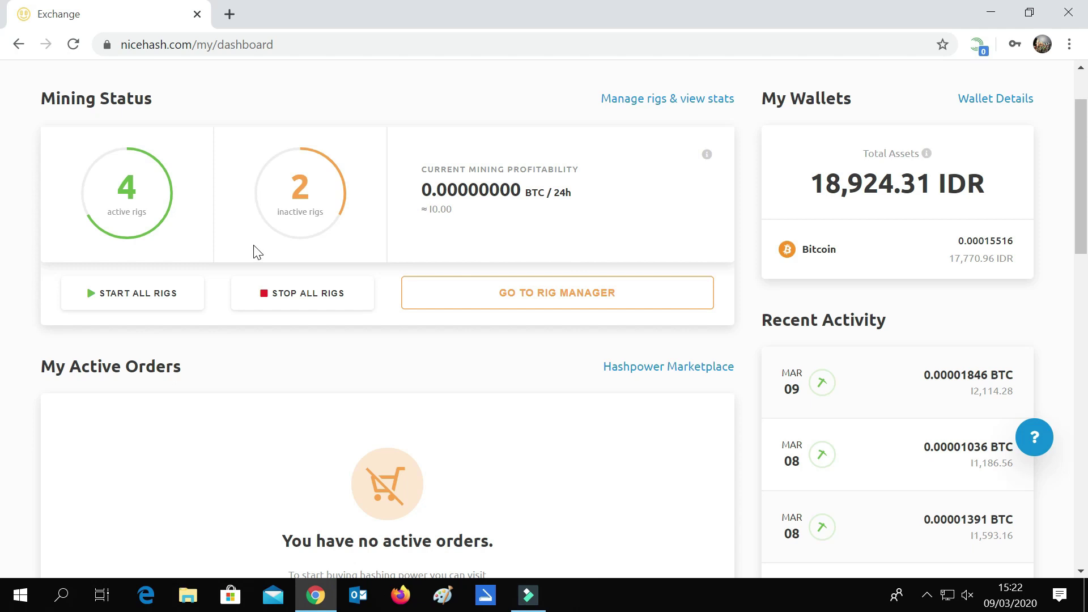
{"action": "scroll", "coordinate": [258, 252], "scroll_direction": "up", "scroll_amount": 2}
- Reload the dashboard and review its mining profitability, wallet total and recent activity
{"action": "left_click", "coordinate": [73, 44]}
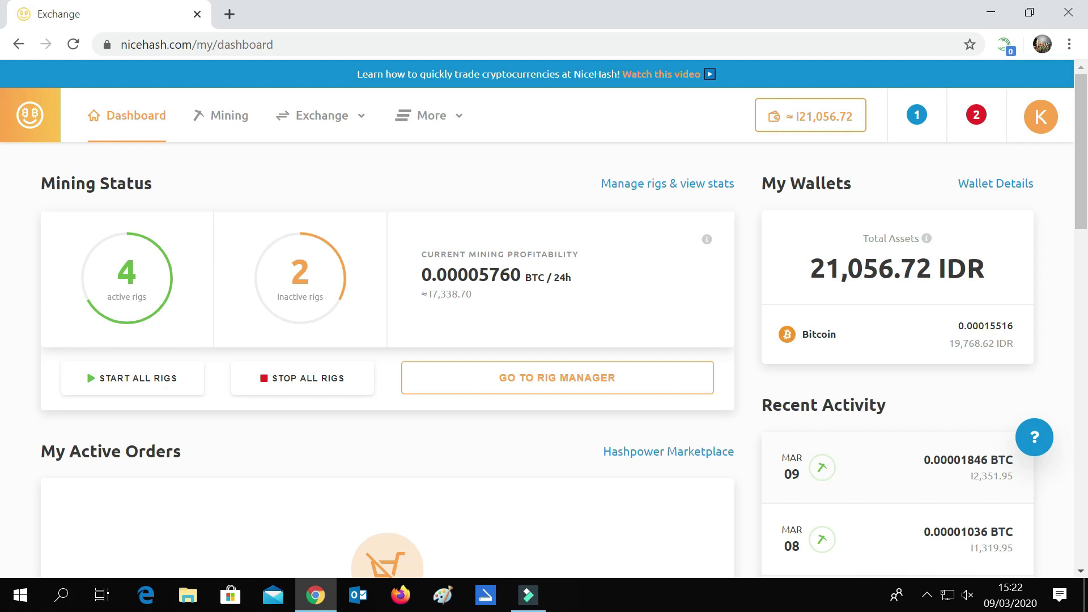
{"action": "scroll", "coordinate": [453, 304], "scroll_direction": "down", "scroll_amount": 8}
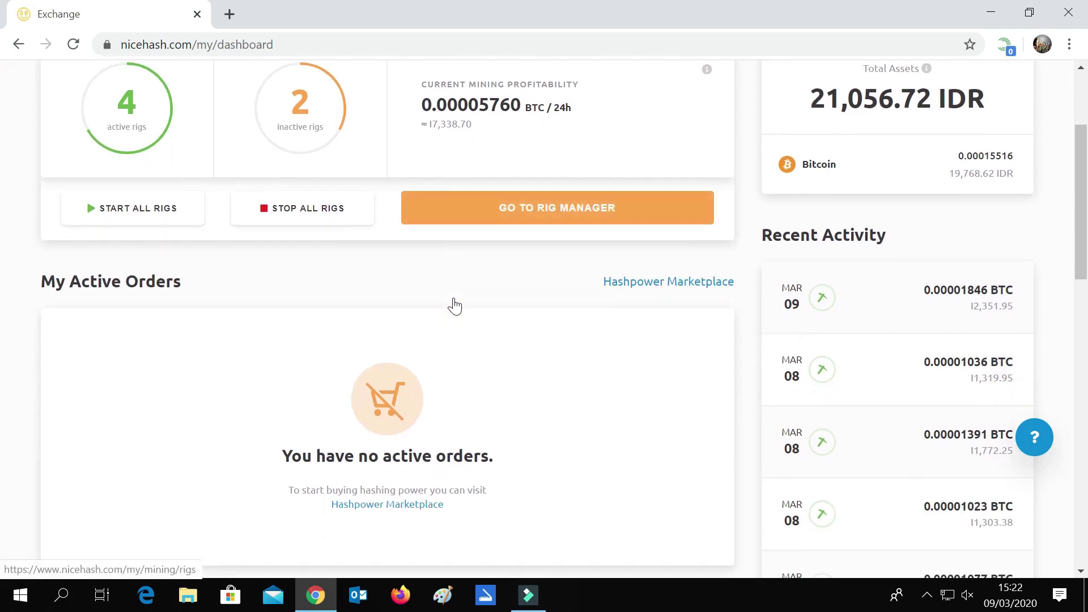
{"action": "scroll", "coordinate": [453, 304], "scroll_direction": "up", "scroll_amount": 8}
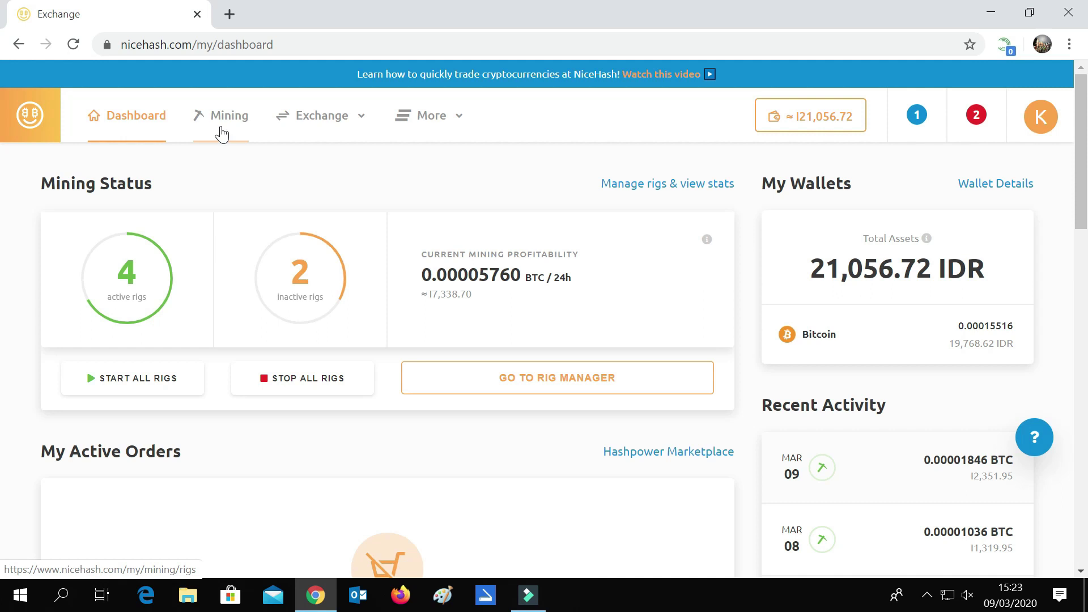
- Show the mining wallet address from the Mining page's rig manager and copy it to the clipboard
{"action": "left_click", "coordinate": [221, 133]}
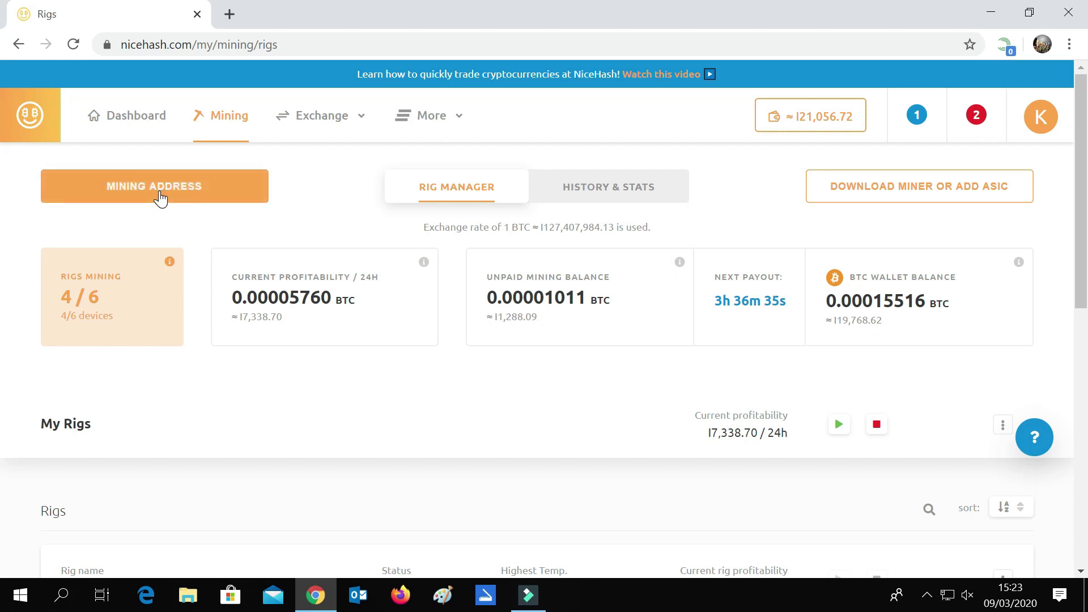
{"action": "left_click", "coordinate": [157, 194]}
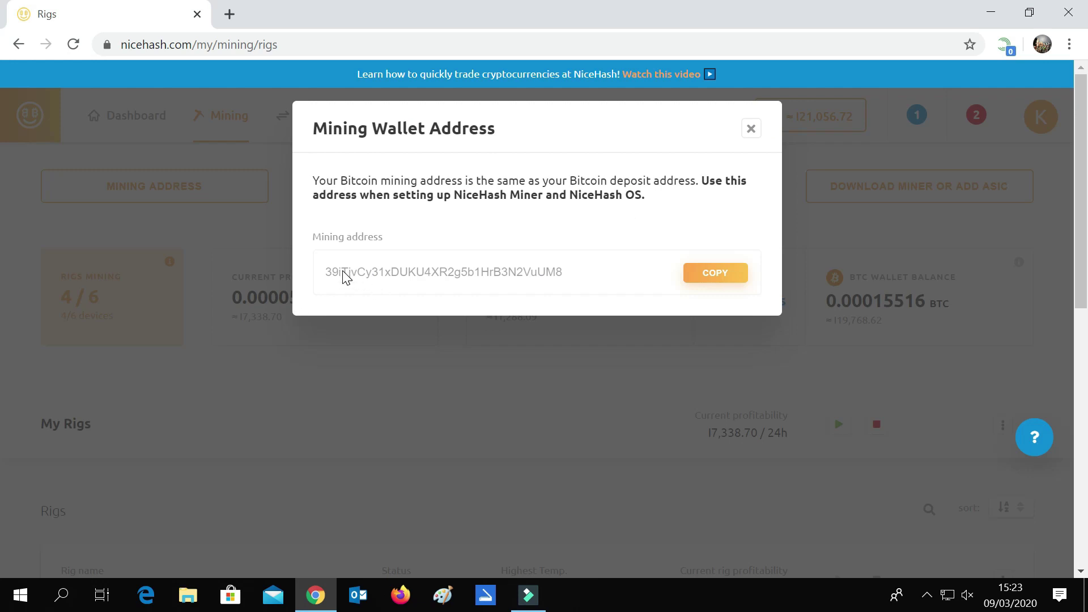
{"action": "left_click_drag", "start_coordinate": [322, 273], "coordinate": [567, 273]}
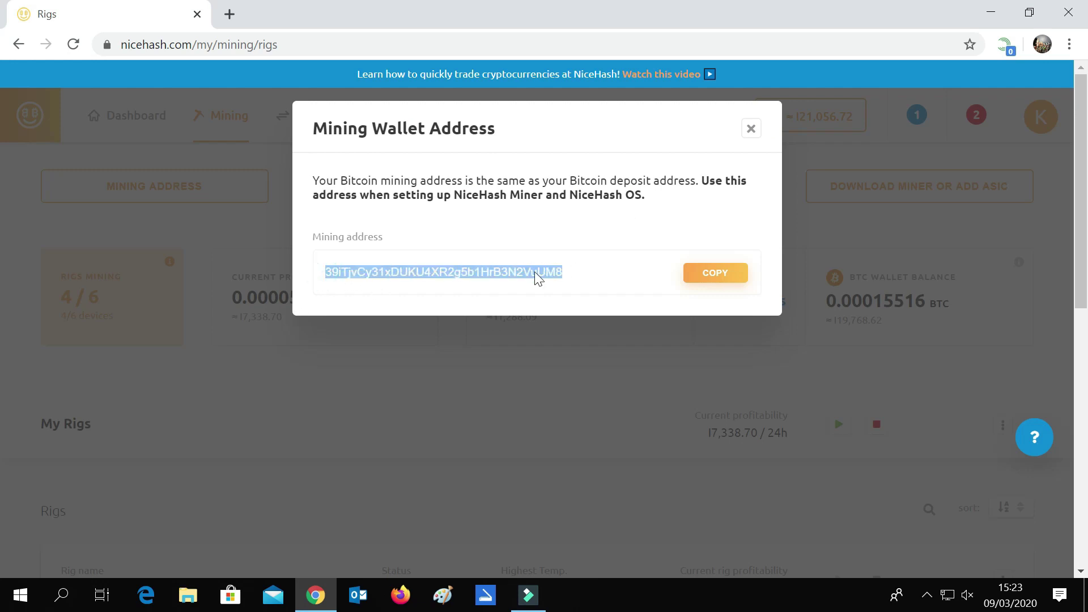
{"action": "right_click", "coordinate": [535, 268]}
{"action": "left_click", "coordinate": [562, 281]}
{"action": "left_click", "coordinate": [693, 279]}
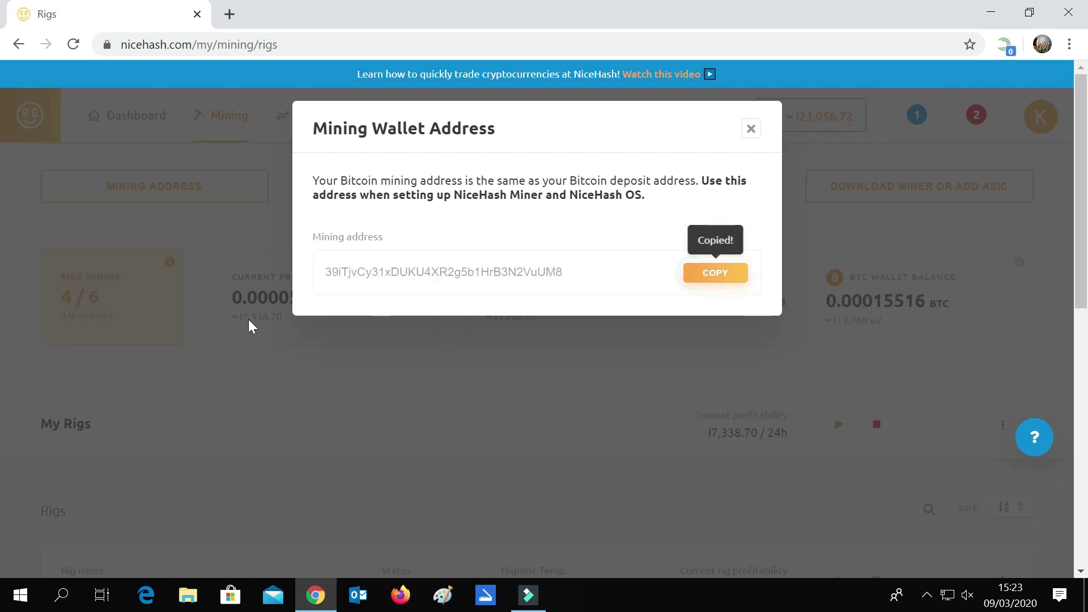
- Search Windows for notepad and open a blank Notepad document
{"action": "left_click", "coordinate": [67, 602]}
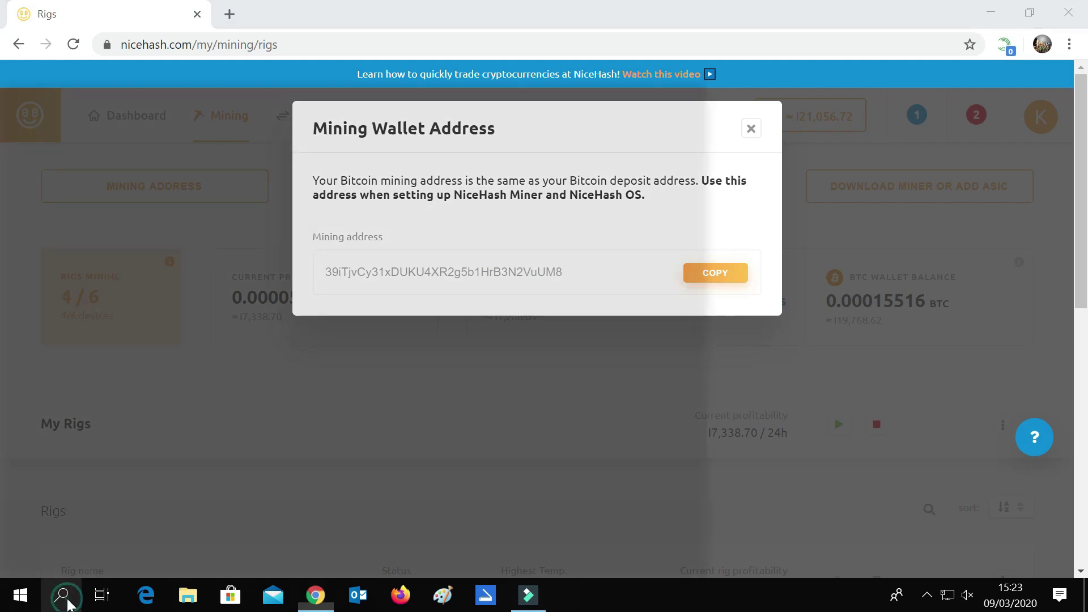
{"action": "type", "text": "not"}
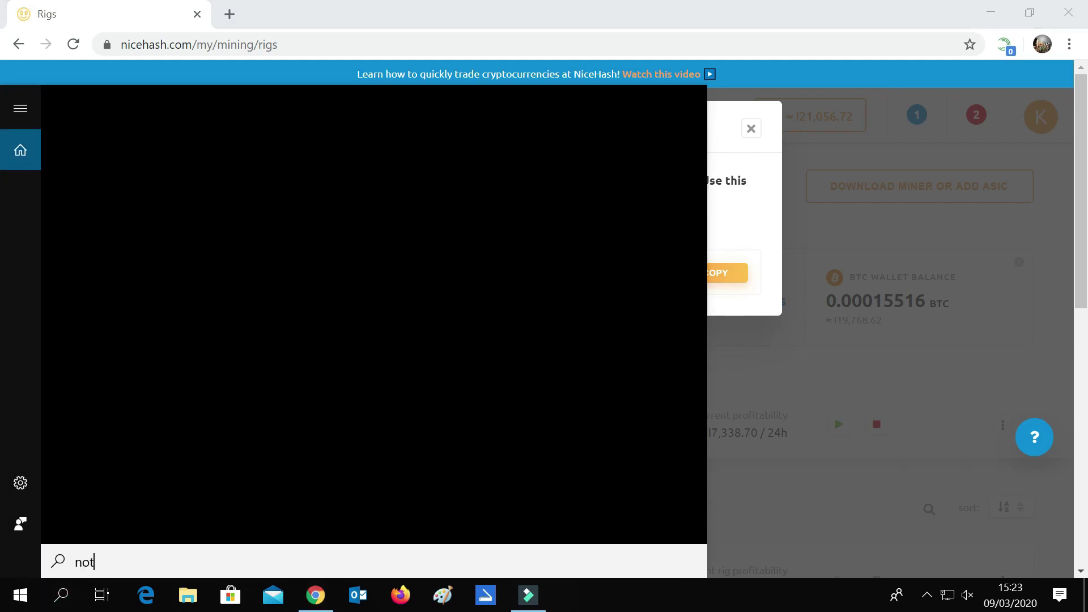
{"action": "type", "text": "epad"}
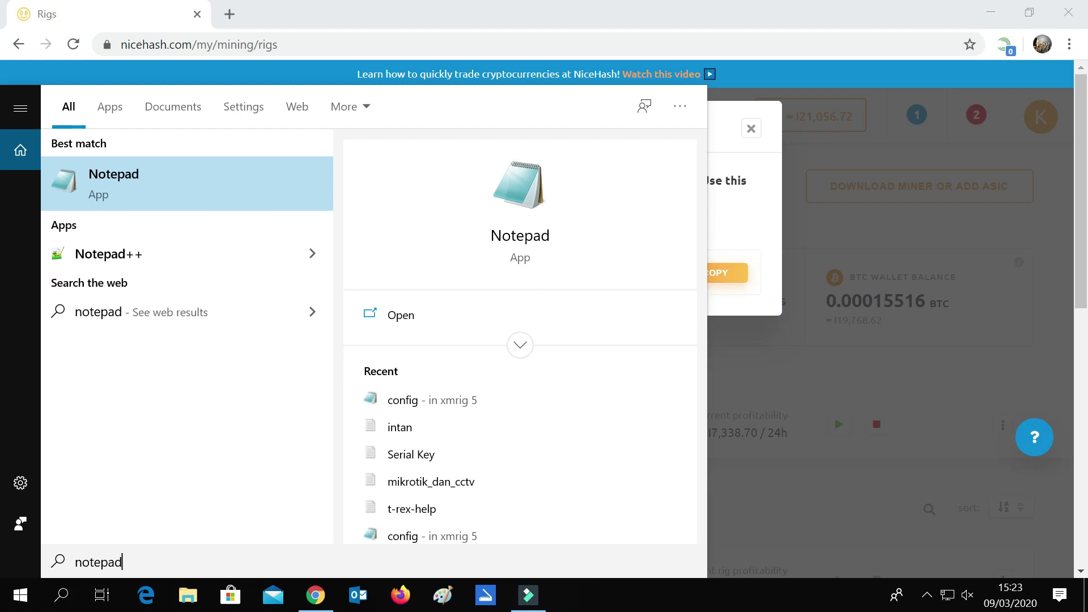
{"action": "key", "text": "Return"}
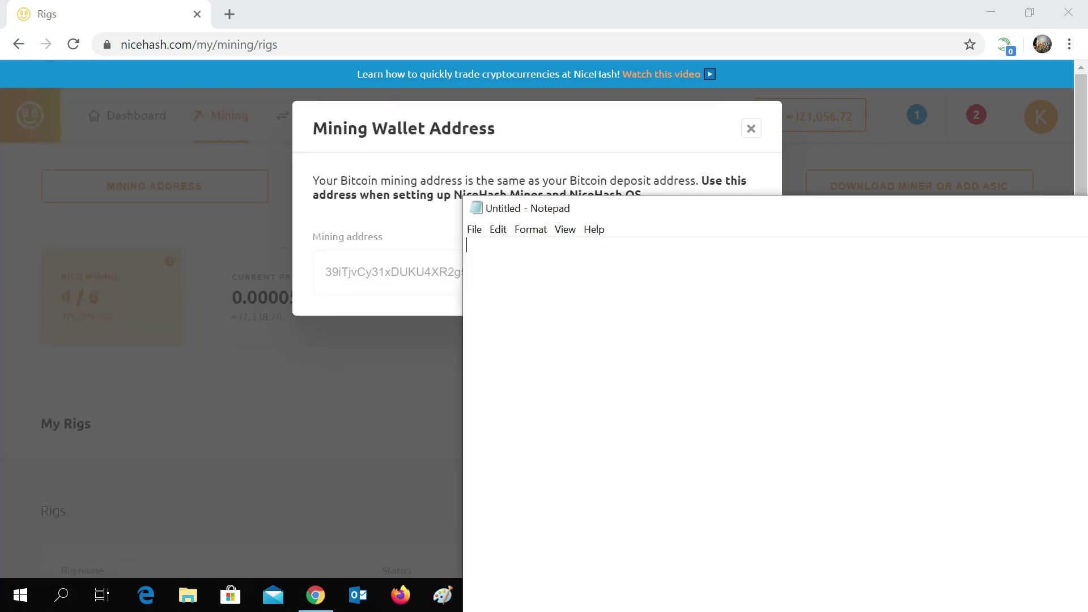
- Paste the copied mining address into the Notepad document and label it "wallet address nicehash" on the same line
{"action": "key", "text": "ctrl+v"}
{"action": "type", "text": "walletg"}
{"action": "key", "text": "BackSpace"}
{"action": "type", "text": "addre"}
{"action": "type", "text": "ss nicejhas"}
{"action": "key", "text": "BackSpace"}
{"action": "key", "text": "BackSpace"}
{"action": "key", "text": "BackSpace"}
{"action": "key", "text": "BackSpace"}
{"action": "type", "text": "hasj"}
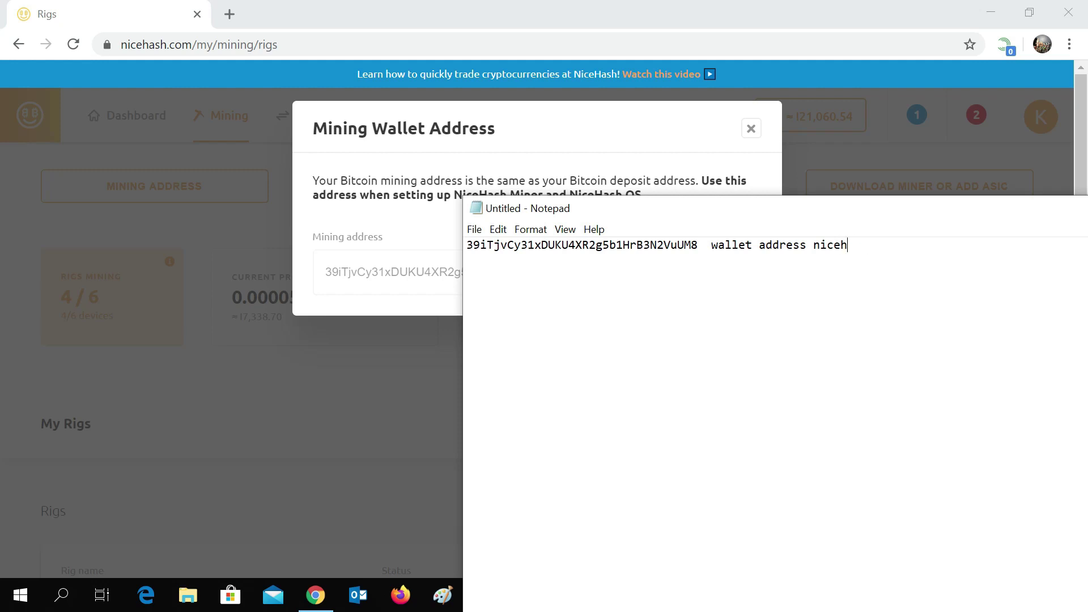
{"action": "key", "text": "BackSpace"}
{"action": "type", "text": "h"}
{"action": "left_click_drag", "start_coordinate": [711, 245], "coordinate": [868, 245]}
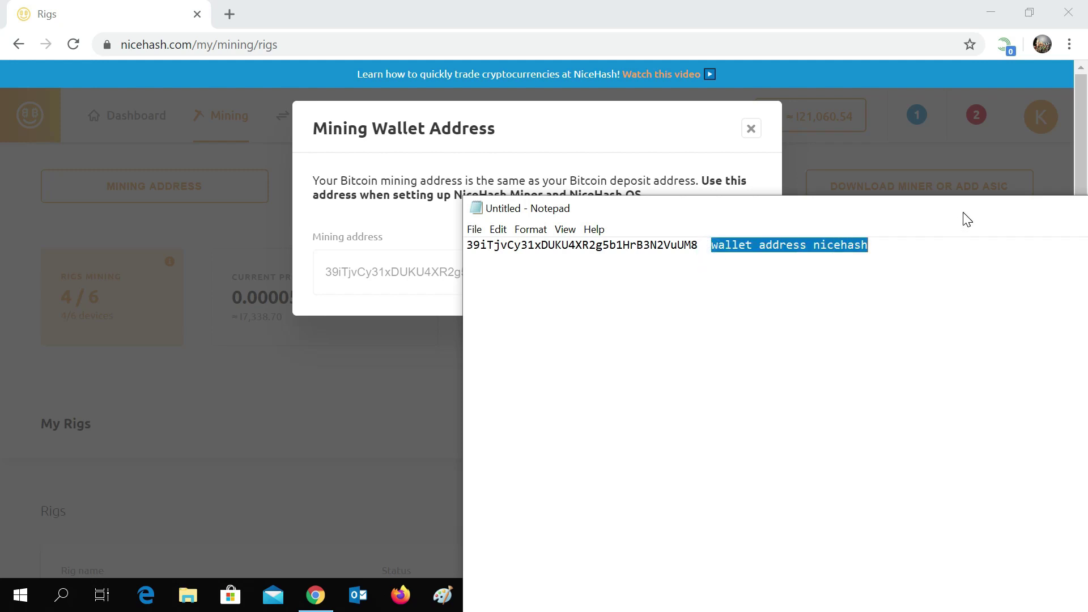
- Move Notepad clear of the Mining Wallet Address dialog, close that dialog and open a new browser tab
{"action": "left_click_drag", "start_coordinate": [963, 218], "coordinate": [721, 406]}
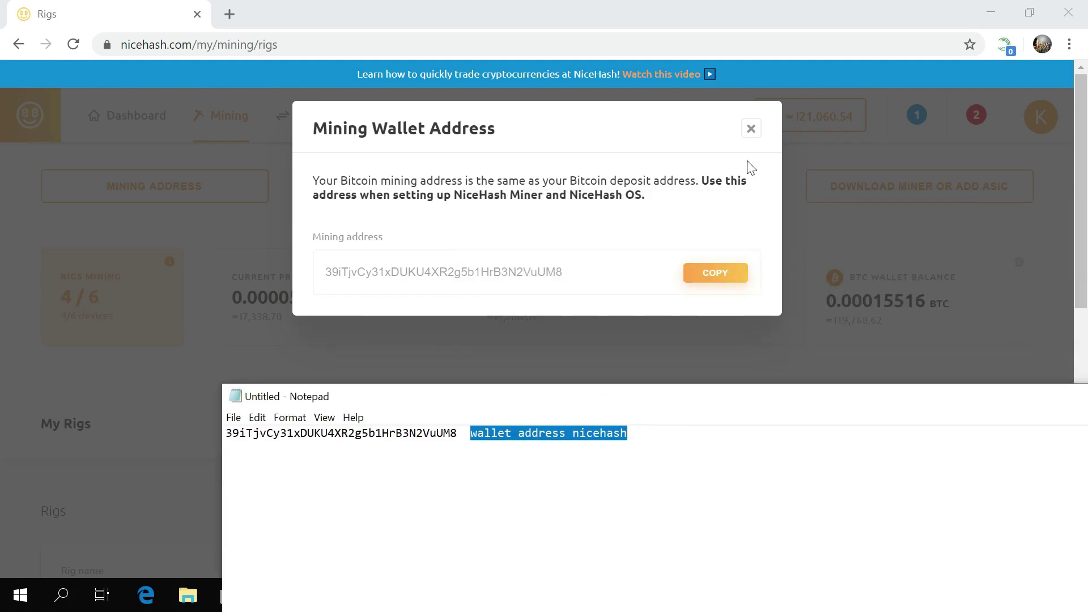
{"action": "left_click", "coordinate": [750, 129]}
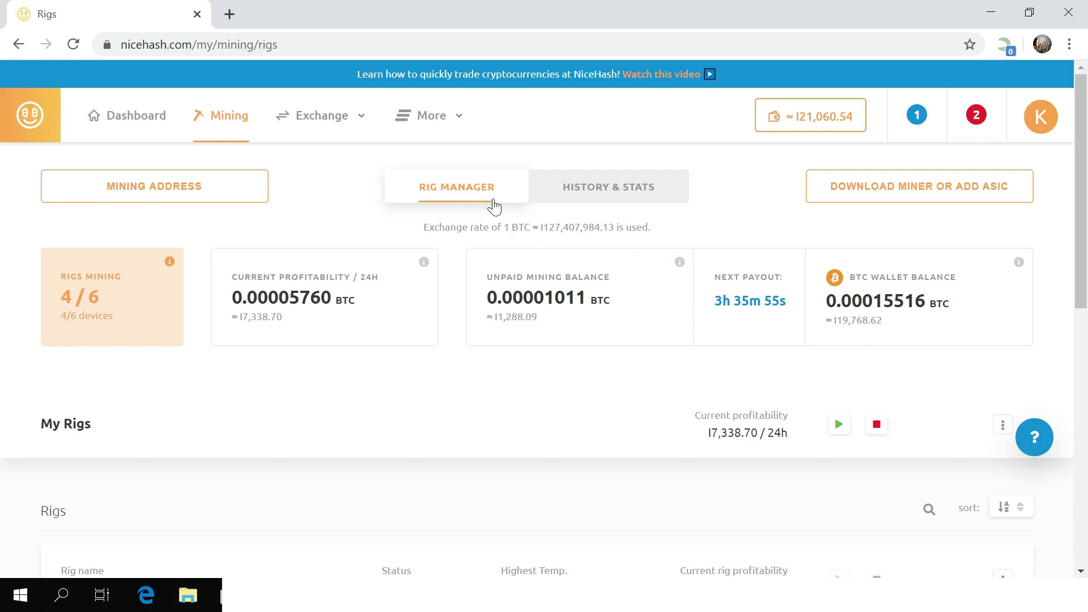
{"action": "left_click", "coordinate": [229, 14]}
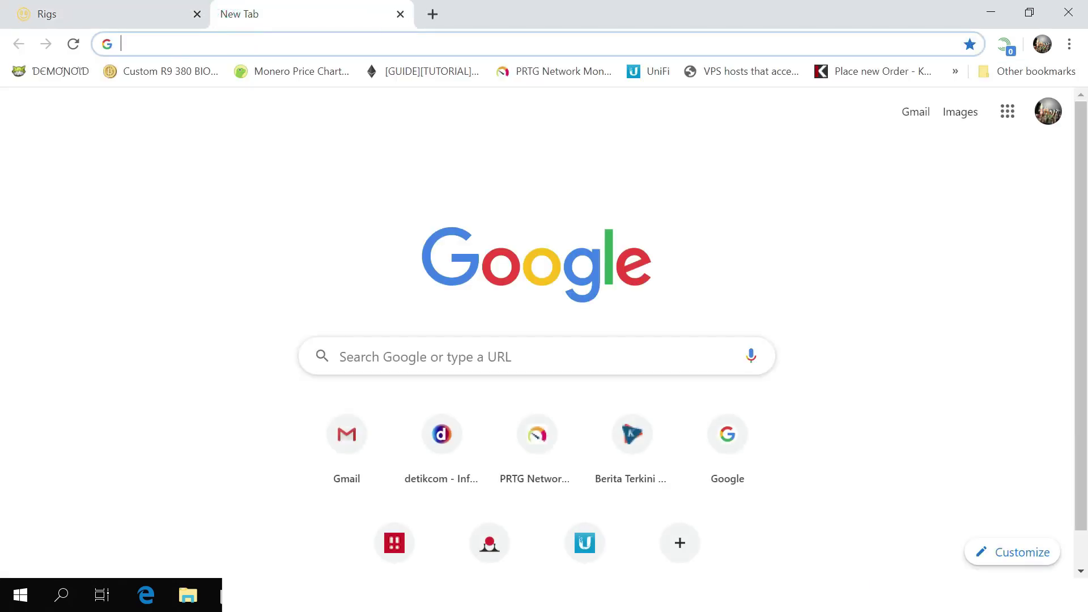
{"action": "left_click", "coordinate": [314, 43]}
{"action": "type", "text": "x"}
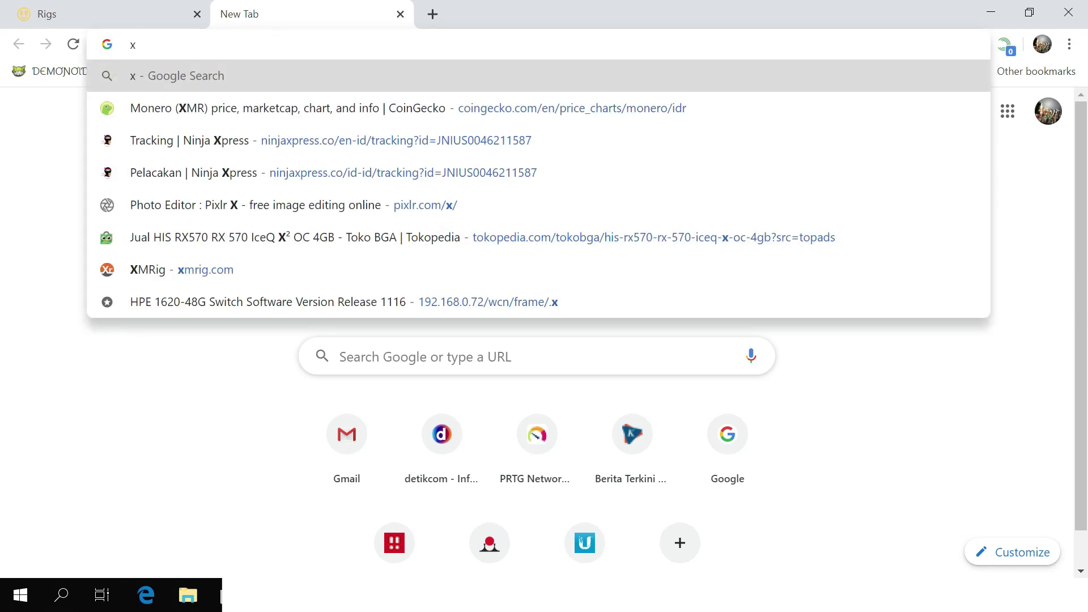
{"action": "key", "text": "BackSpace"}
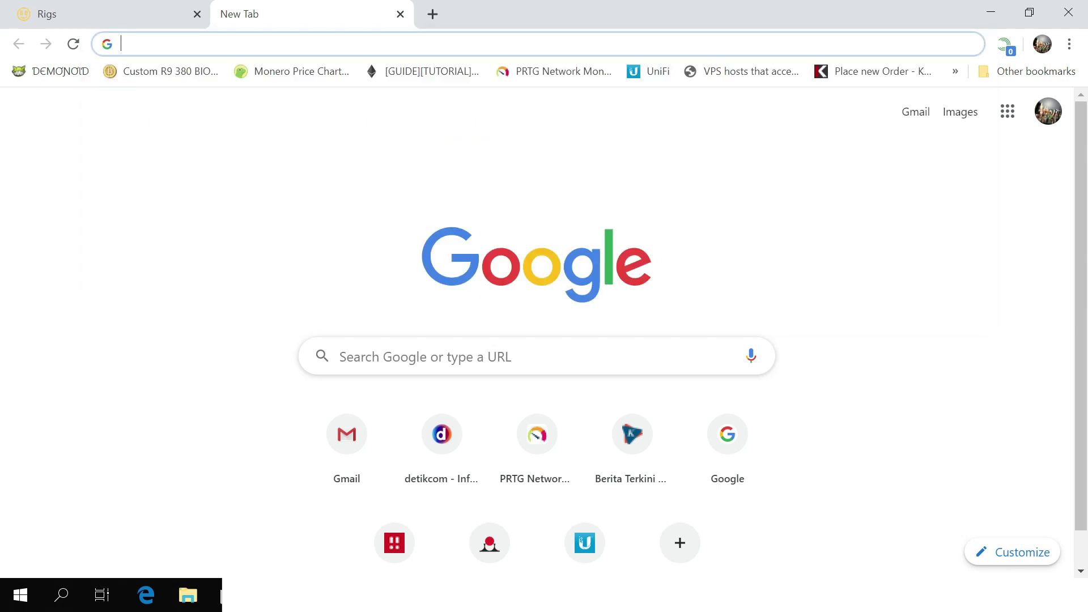
{"action": "left_click", "coordinate": [148, 17]}
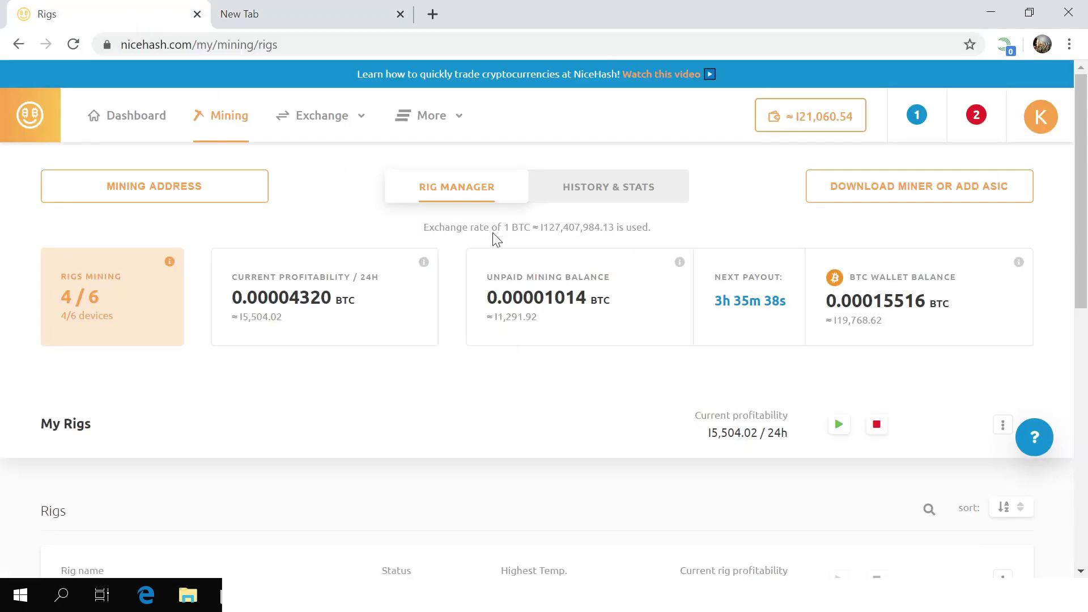
{"action": "left_click", "coordinate": [327, 20]}
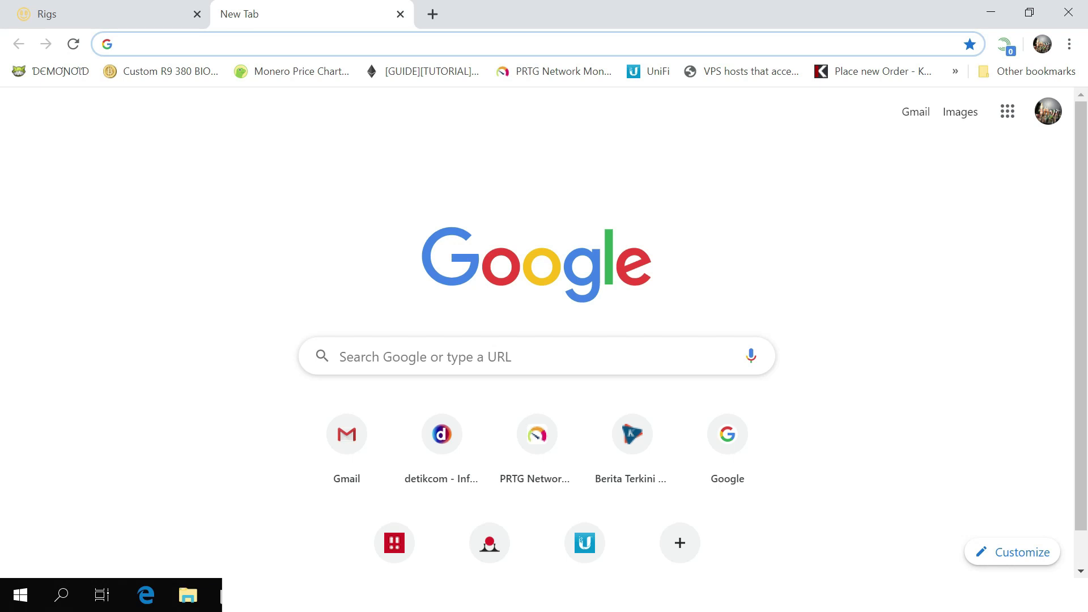
- Search Google for "stratum nicehash" and open NiceHash's Stratum Generator page from the results
{"action": "type", "text": "s"}
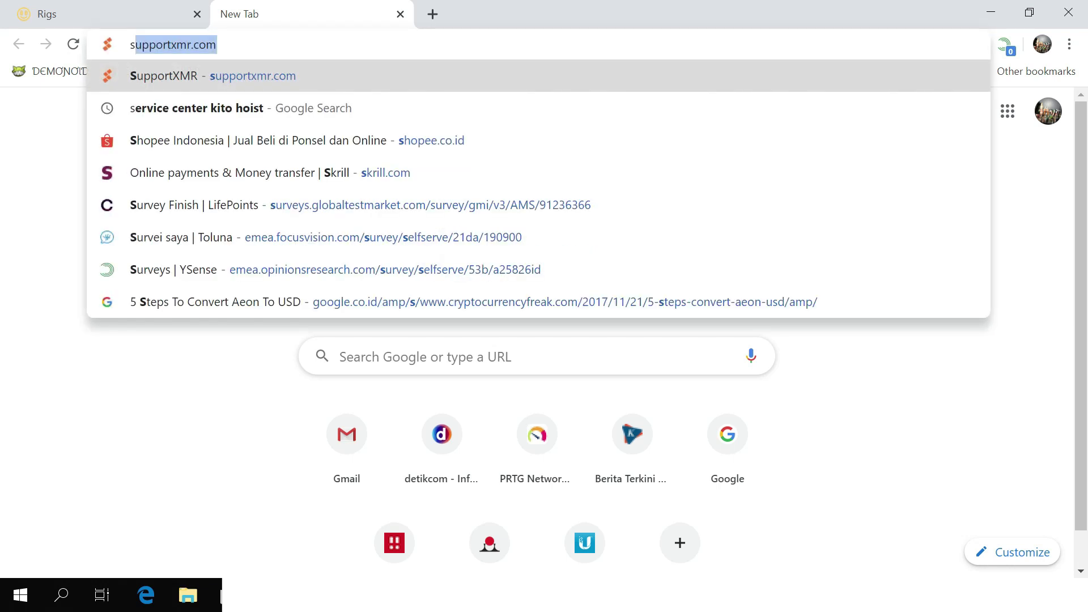
{"action": "type", "text": "trat"}
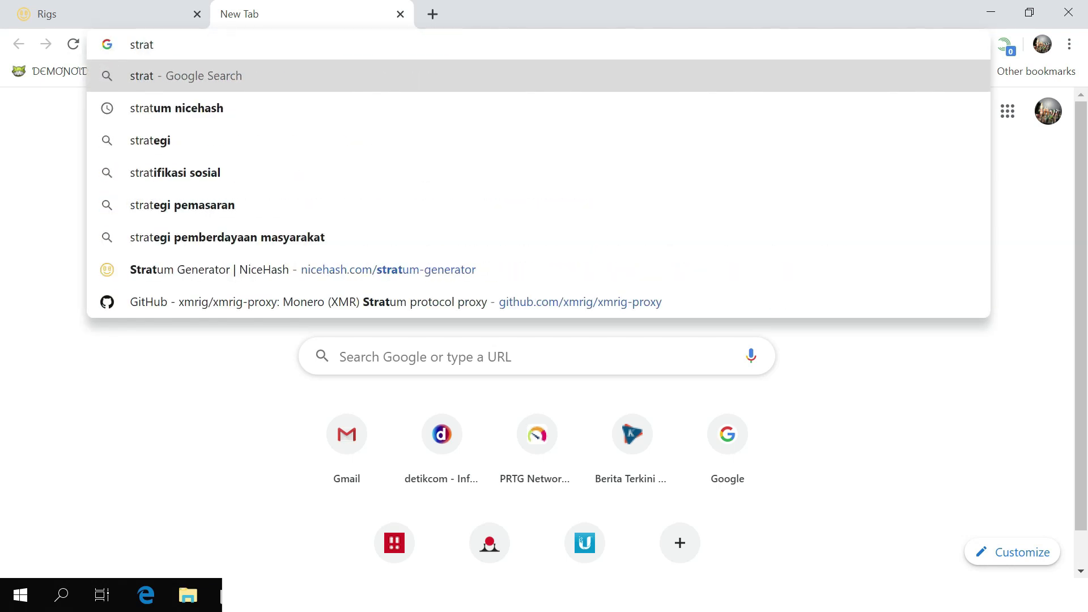
{"action": "left_click", "coordinate": [296, 98]}
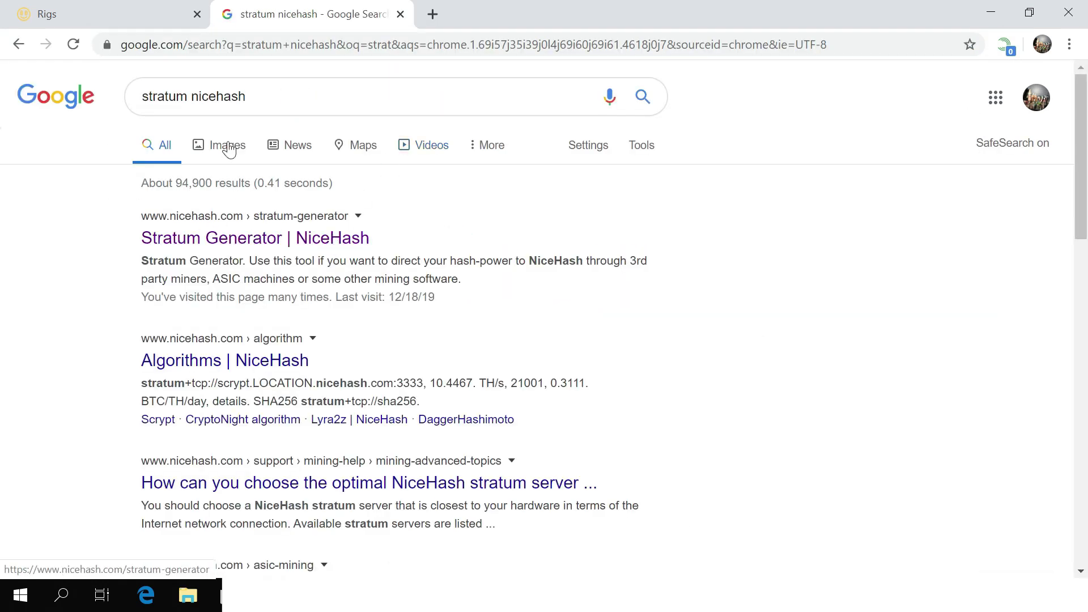
{"action": "left_click_drag", "start_coordinate": [149, 96], "coordinate": [300, 79]}
{"action": "key", "text": "Escape"}
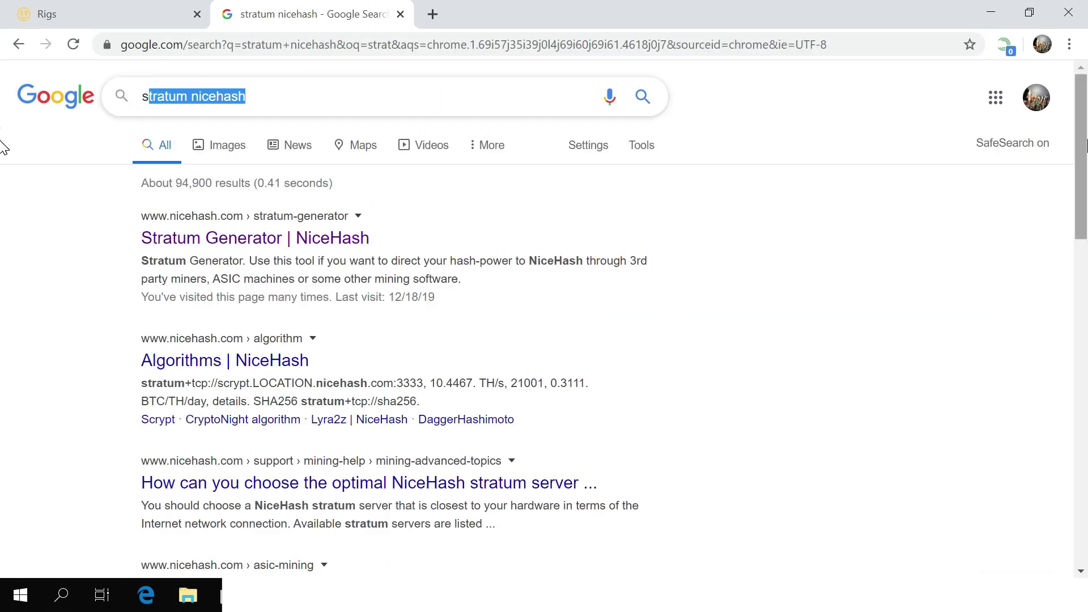
{"action": "left_click", "coordinate": [750, 202]}
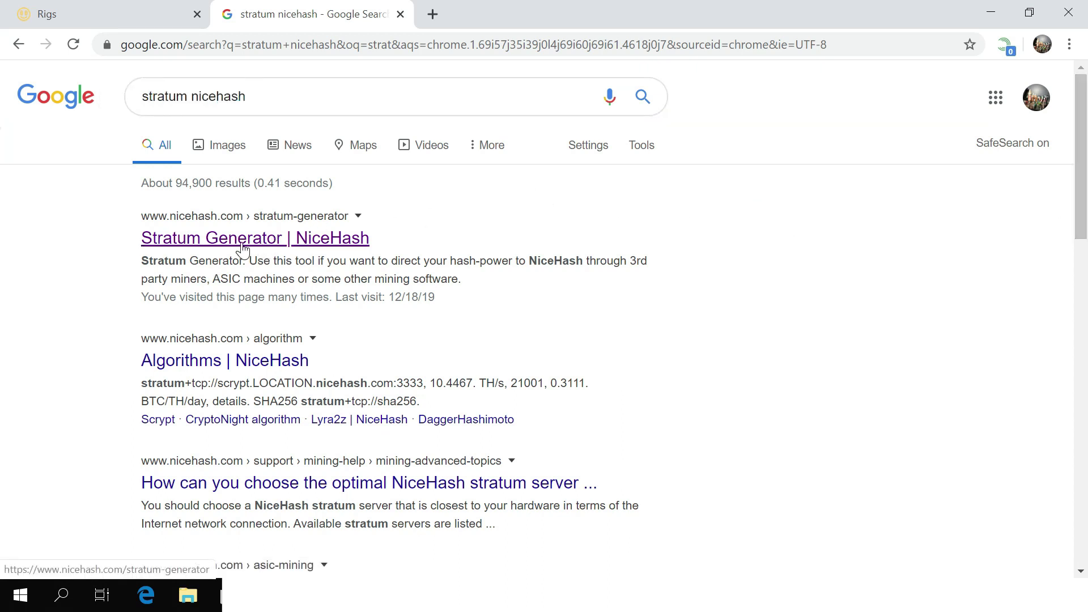
{"action": "left_click", "coordinate": [209, 243]}
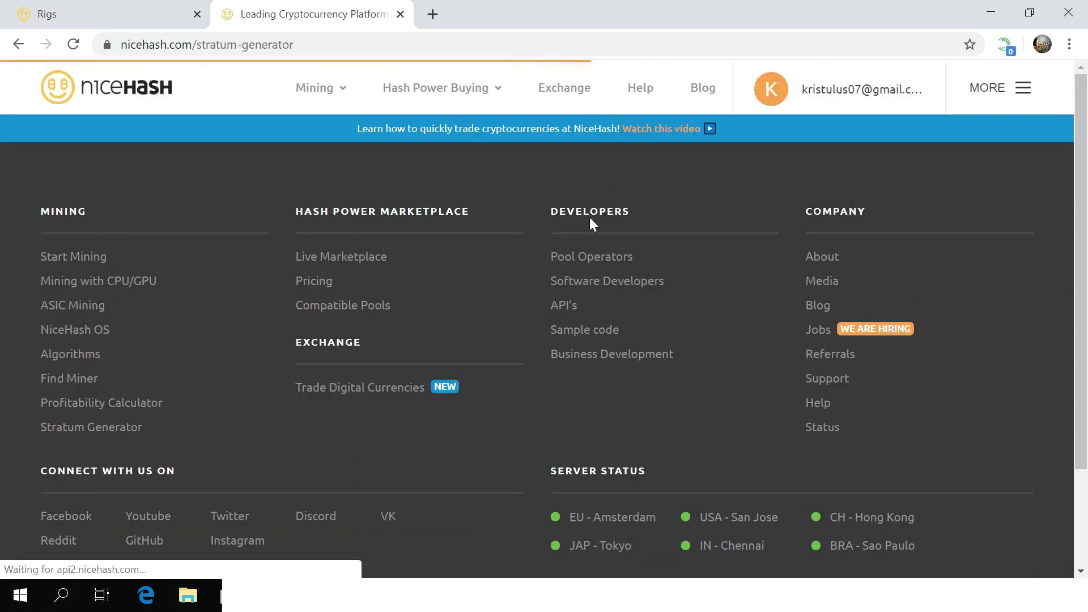
- Choose RANDOMXMONERO as the desired algorithm in the Stratum Generator
{"action": "scroll", "coordinate": [589, 215], "scroll_direction": "down", "scroll_amount": 3}
{"action": "scroll", "coordinate": [589, 215], "scroll_direction": "up", "scroll_amount": 3}
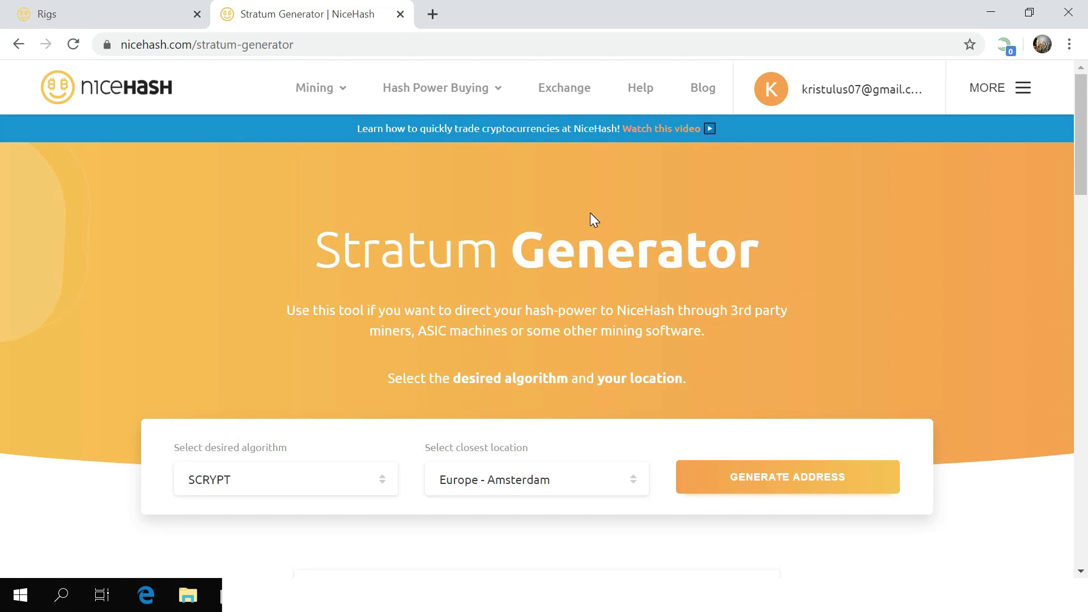
{"action": "scroll", "coordinate": [590, 213], "scroll_direction": "down", "scroll_amount": 1}
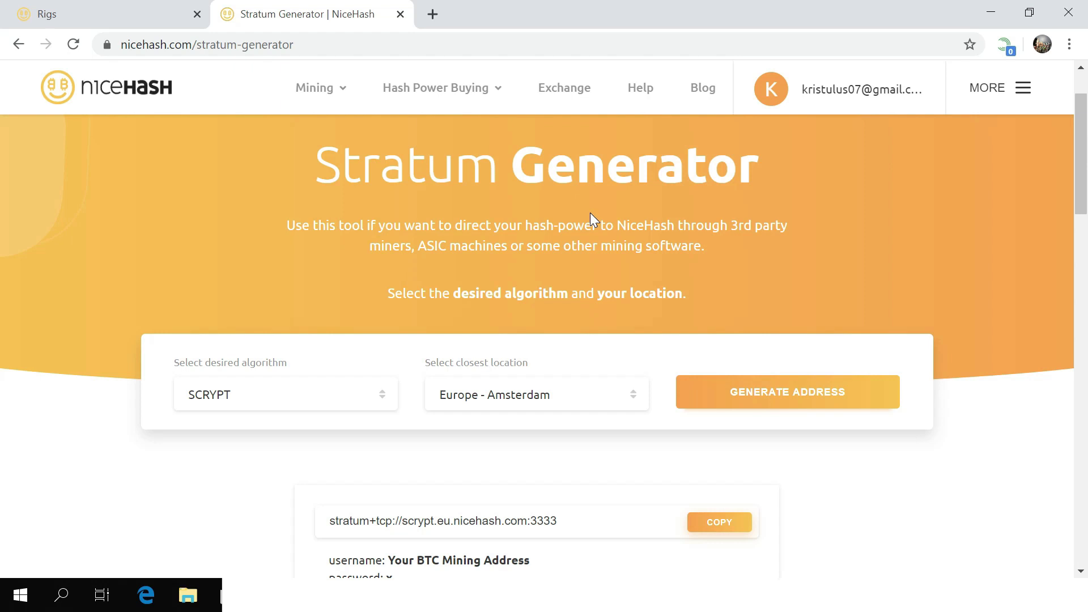
{"action": "left_click", "coordinate": [352, 398]}
{"action": "scroll", "coordinate": [391, 364], "scroll_direction": "down", "scroll_amount": 2}
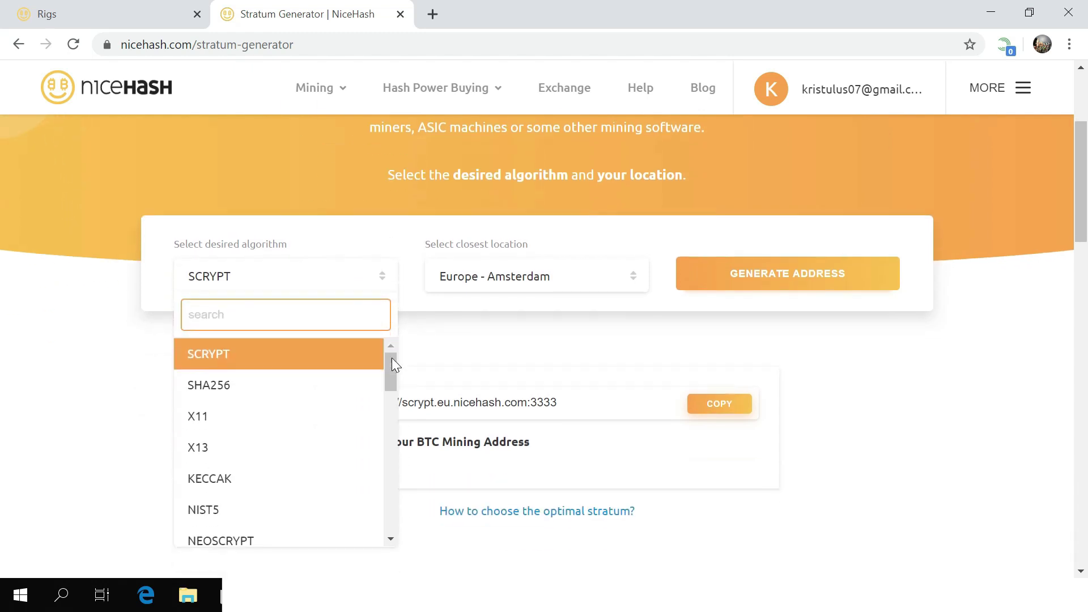
{"action": "scroll", "coordinate": [395, 364], "scroll_direction": "down", "scroll_amount": 2}
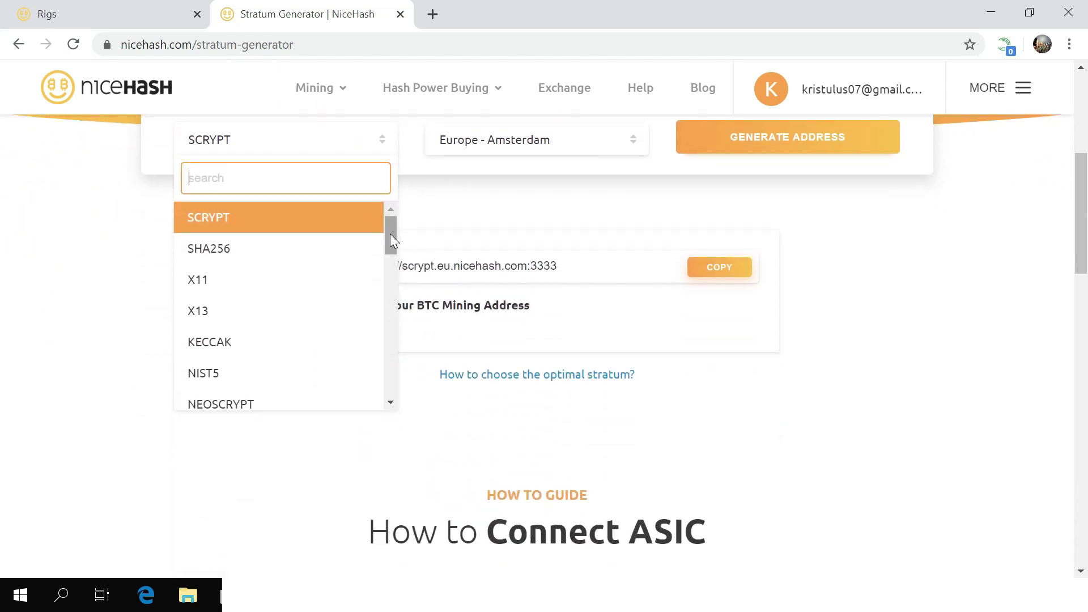
{"action": "left_click_drag", "start_coordinate": [390, 233], "coordinate": [395, 399]}
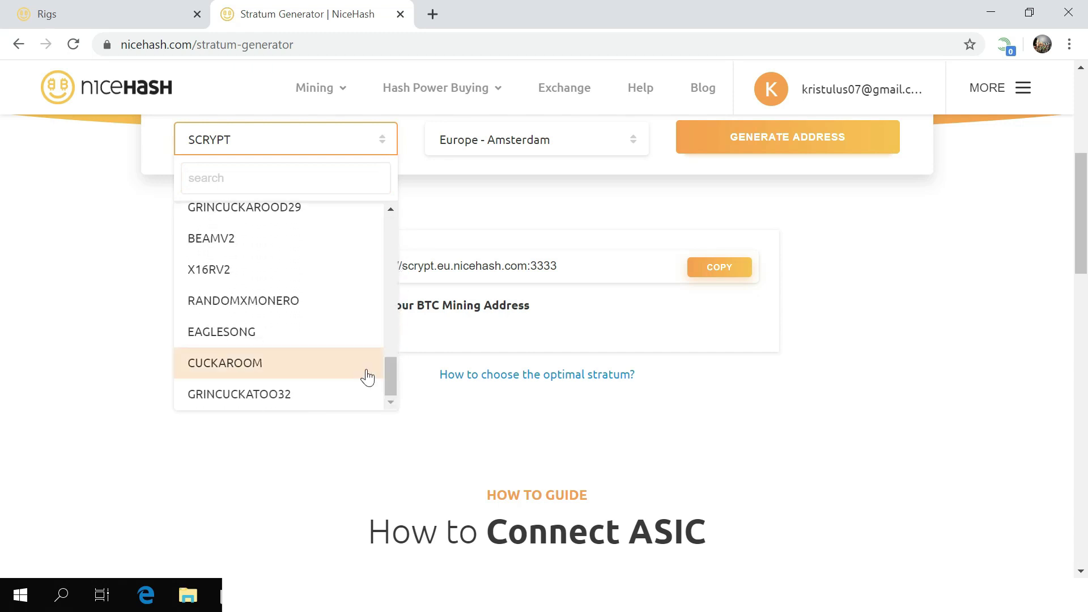
{"action": "left_click", "coordinate": [313, 312]}
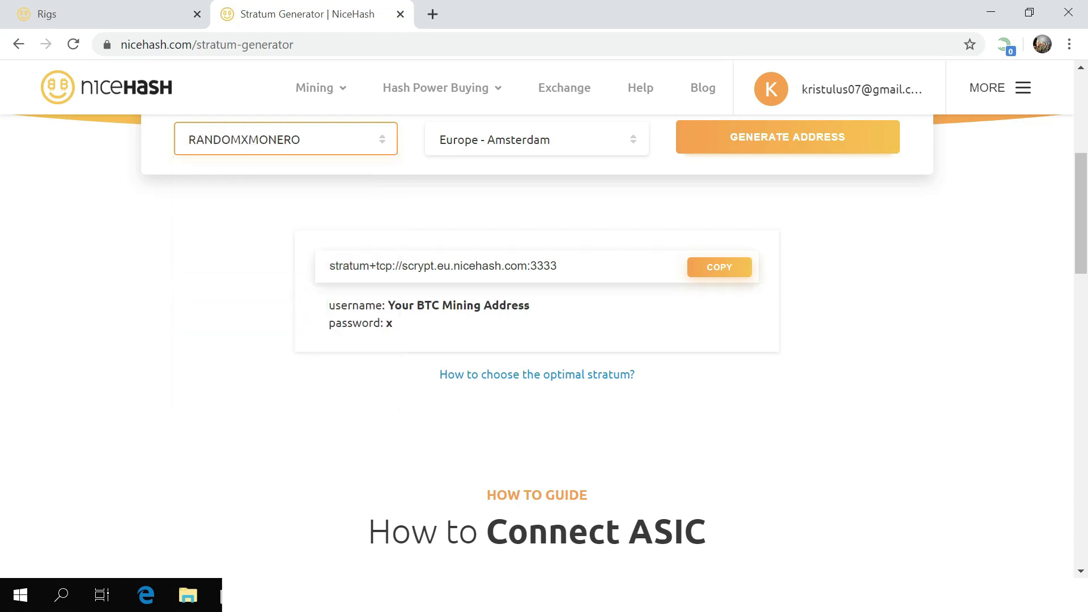
- Set the closest location to China - Hong Kong and generate the stratum address
{"action": "scroll", "coordinate": [568, 248], "scroll_direction": "up", "scroll_amount": 1}
{"action": "left_click", "coordinate": [627, 226]}
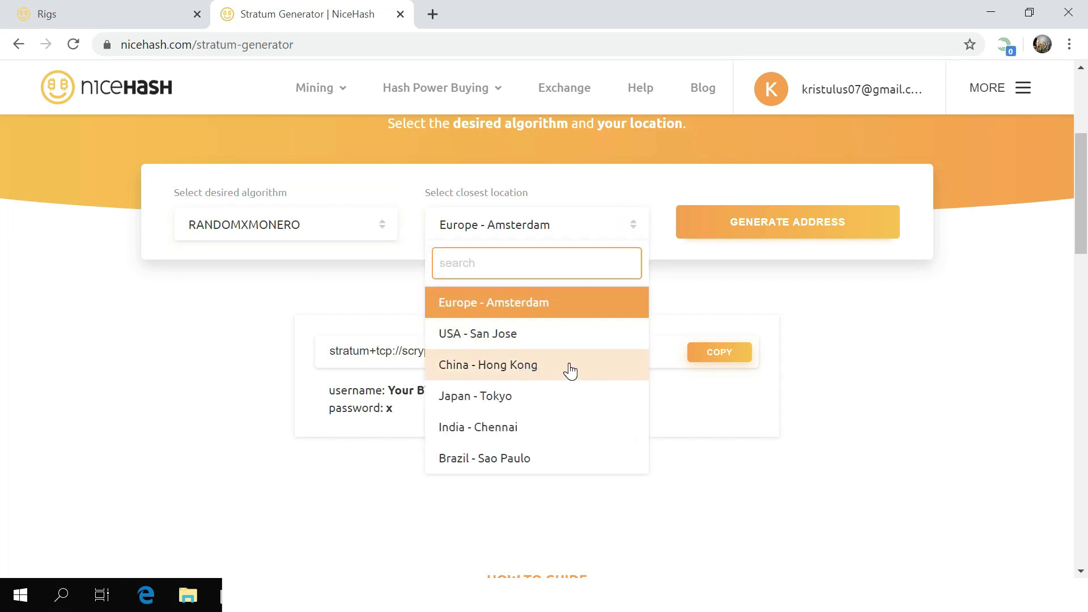
{"action": "left_click", "coordinate": [567, 368]}
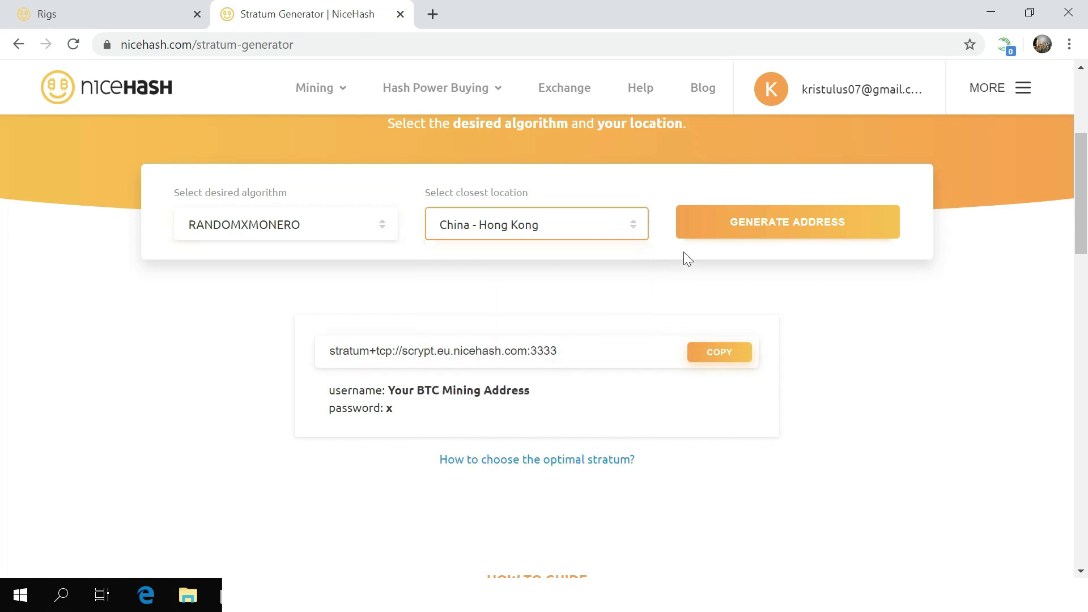
{"action": "left_click", "coordinate": [786, 231]}
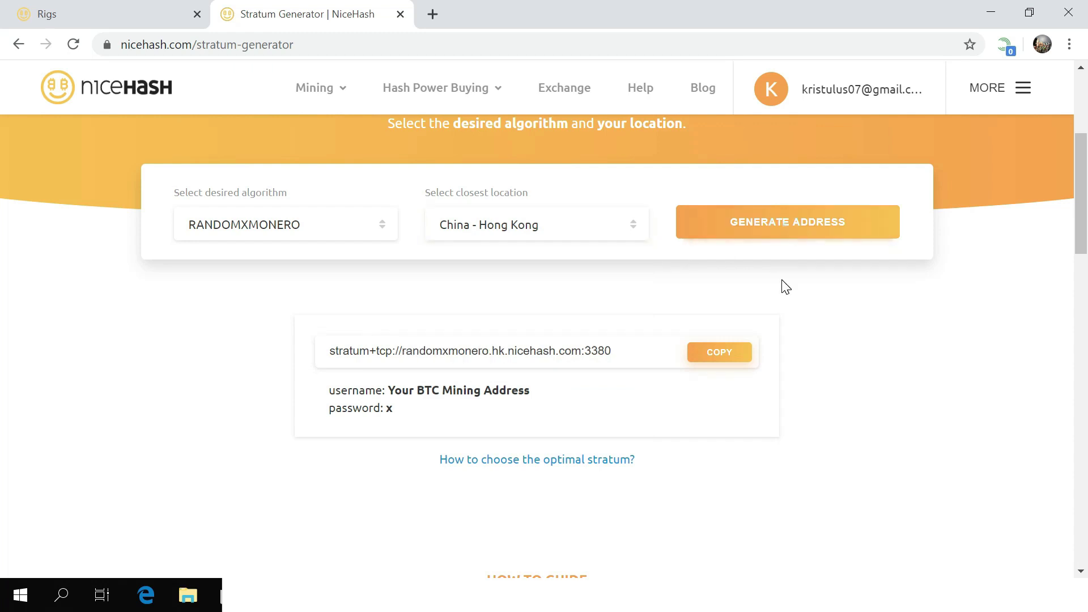
{"action": "left_click", "coordinate": [792, 213]}
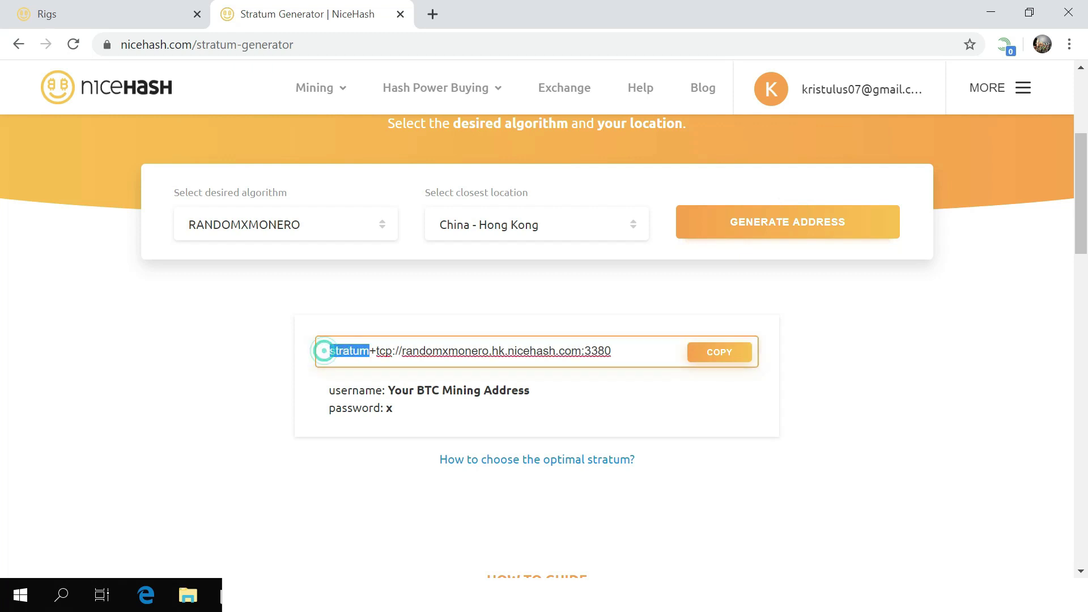
- Copy the full generated address stratum+tcp://randomxmonero.hk.nicehash.com:3380 to the clipboard
{"action": "triple_click", "coordinate": [334, 351]}
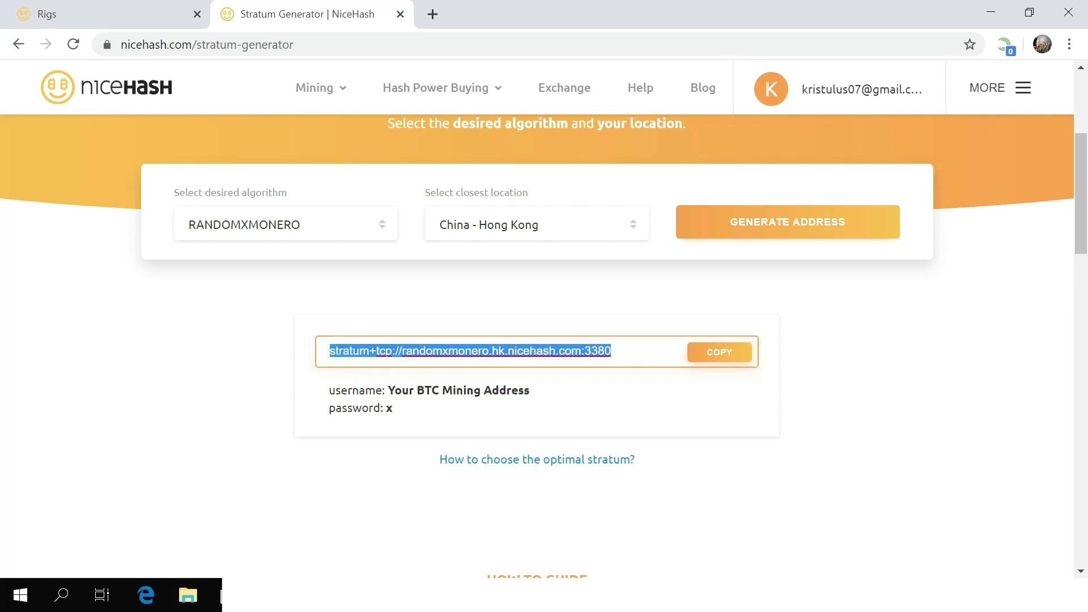
{"action": "left_click", "coordinate": [424, 410]}
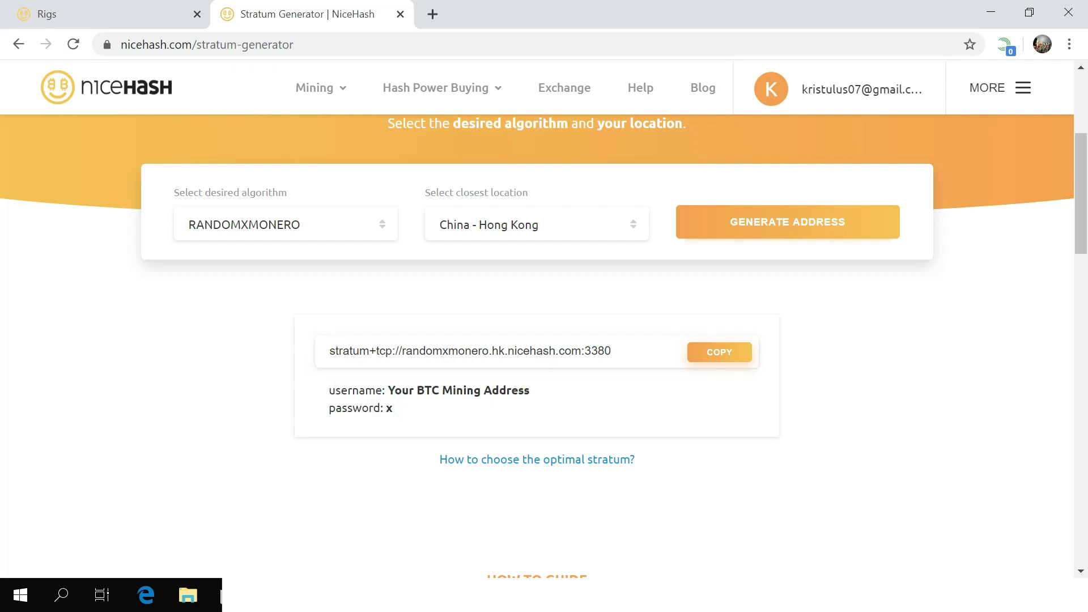
{"action": "left_click_drag", "start_coordinate": [330, 350], "coordinate": [636, 396]}
{"action": "left_click", "coordinate": [635, 395]}
{"action": "left_click_drag", "start_coordinate": [329, 350], "coordinate": [612, 352]}
{"action": "key", "text": "ctrl+c"}
{"action": "right_click", "coordinate": [559, 348]}
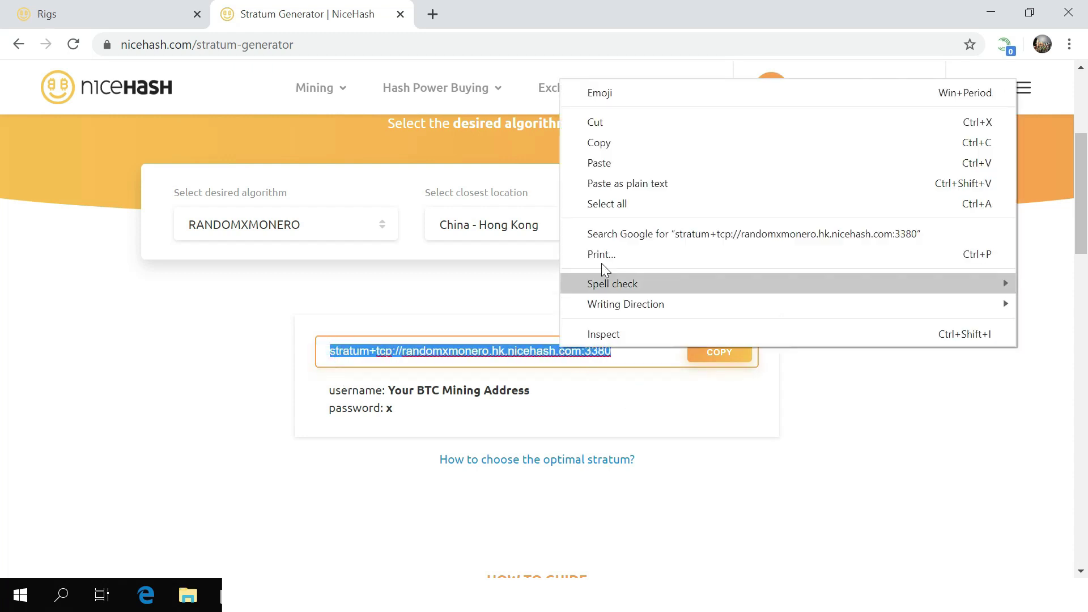
{"action": "left_click", "coordinate": [595, 143]}
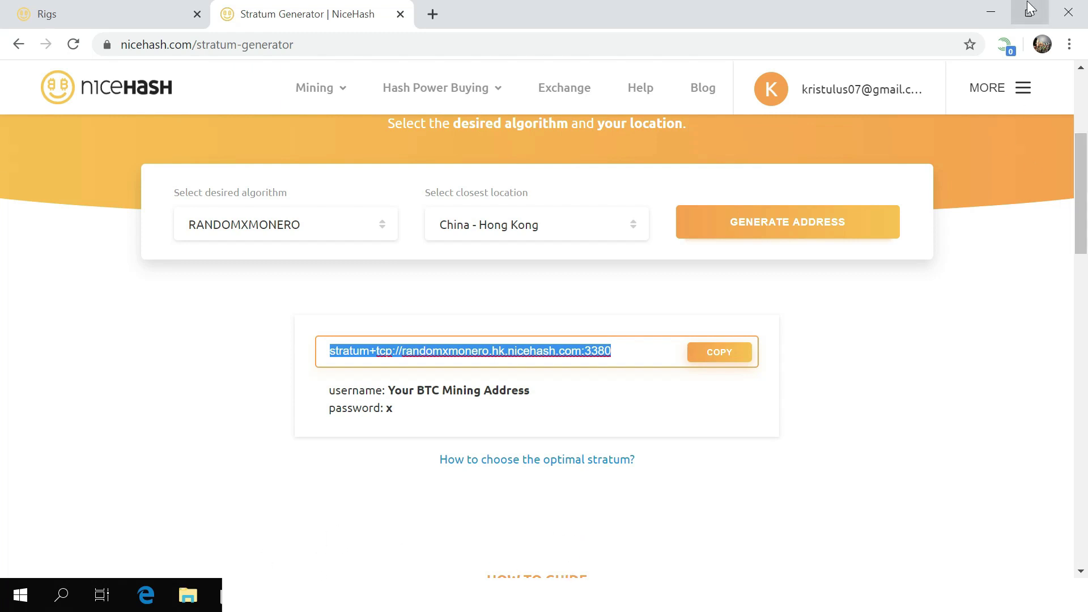
- Switch to Notepad and paste the stratum address on a new line below the wallet address
{"action": "left_click", "coordinate": [990, 12]}
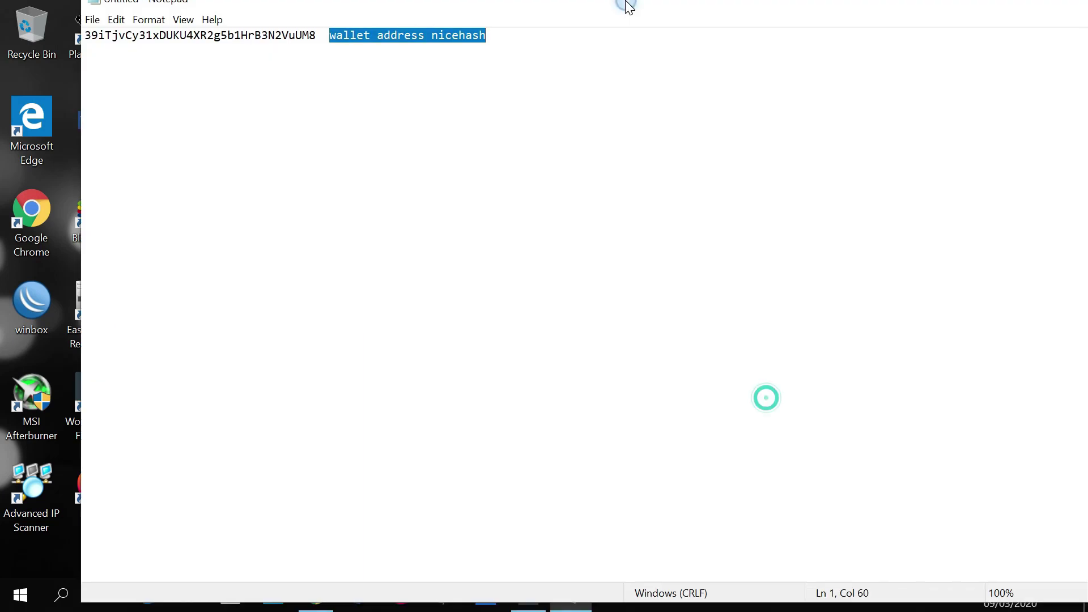
{"action": "left_click_drag", "start_coordinate": [628, 7], "coordinate": [648, 60]}
{"action": "left_click", "coordinate": [539, 85]}
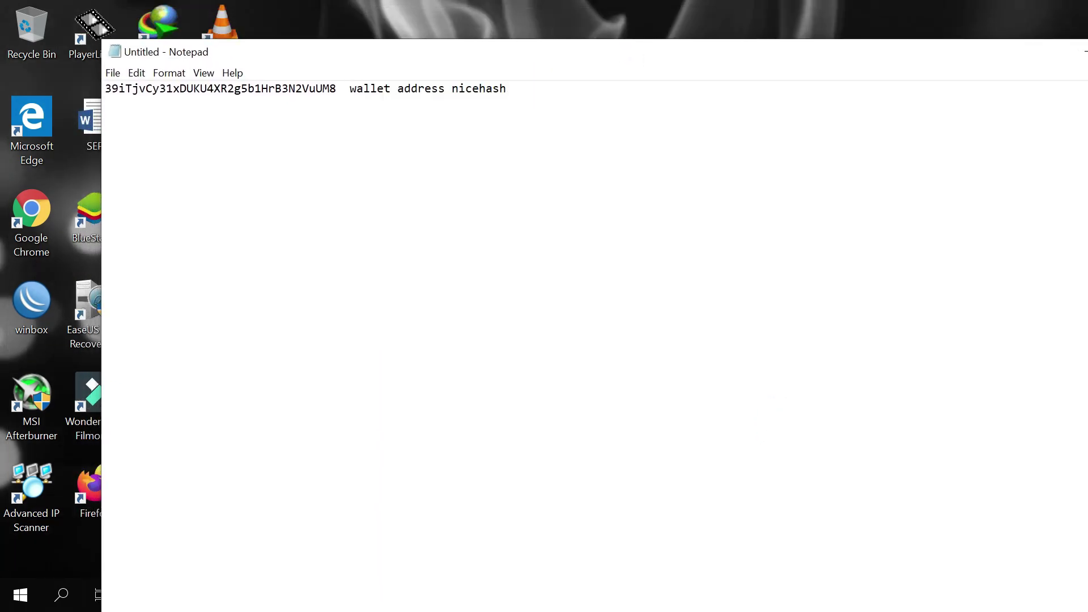
{"action": "key", "text": "Return"}
{"action": "key", "text": "ctrl+v"}
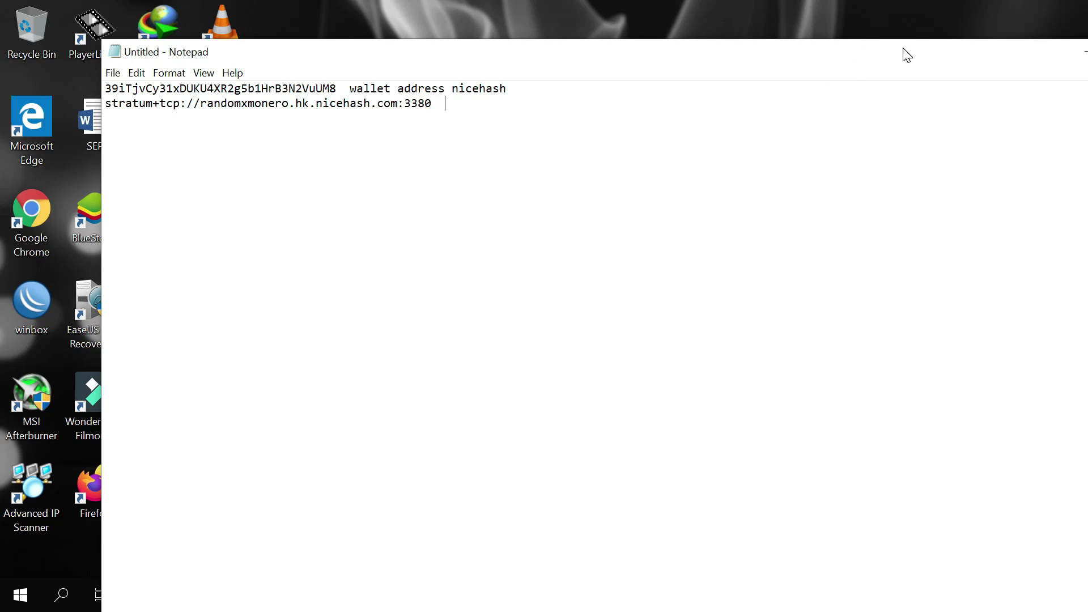
{"action": "left_click_drag", "start_coordinate": [904, 54], "coordinate": [878, 83]}
{"action": "left_click", "coordinate": [1028, 84]}
- Return to the Stratum Generator page in Chrome and highlight the username and password lines below the generated address
{"action": "right_click", "coordinate": [664, 168]}
{"action": "left_click", "coordinate": [713, 219]}
{"action": "left_click", "coordinate": [315, 595]}
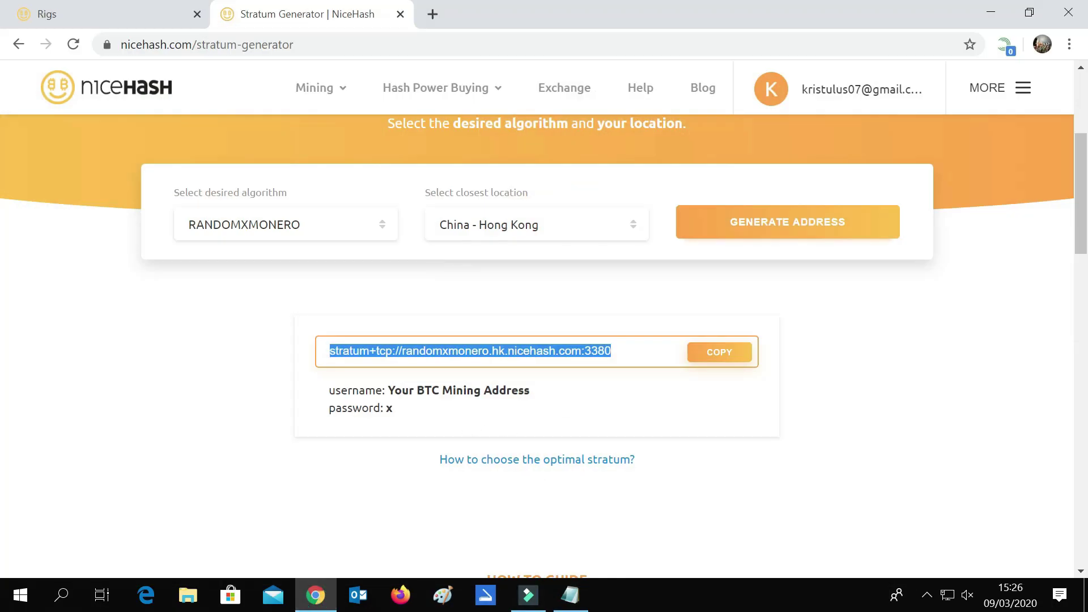
{"action": "left_click_drag", "start_coordinate": [326, 390], "coordinate": [517, 391]}
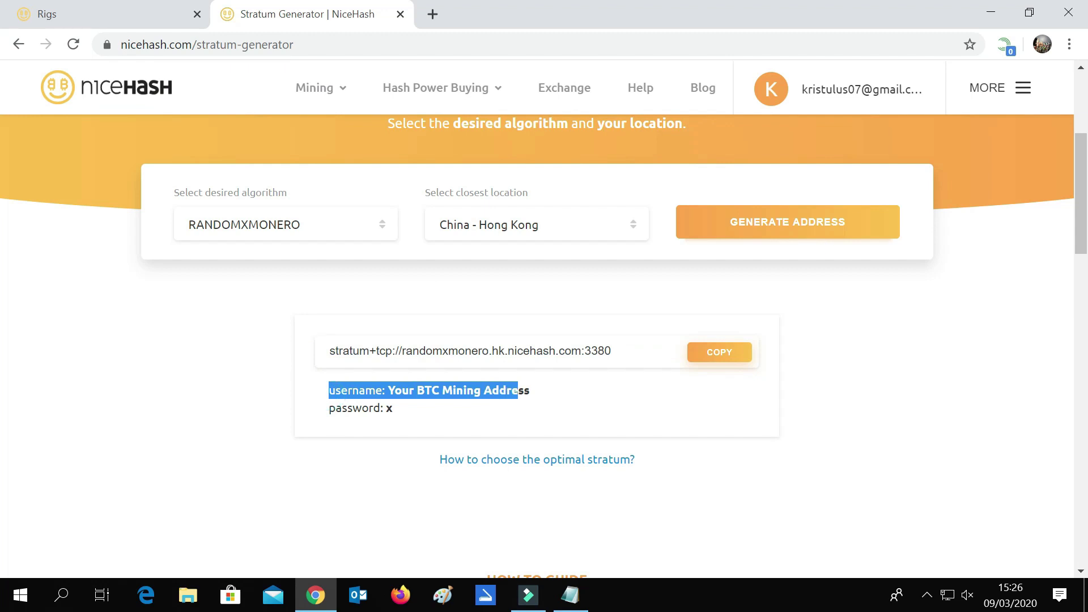
{"action": "left_click", "coordinate": [342, 403]}
{"action": "left_click_drag", "start_coordinate": [316, 388], "coordinate": [499, 427]}
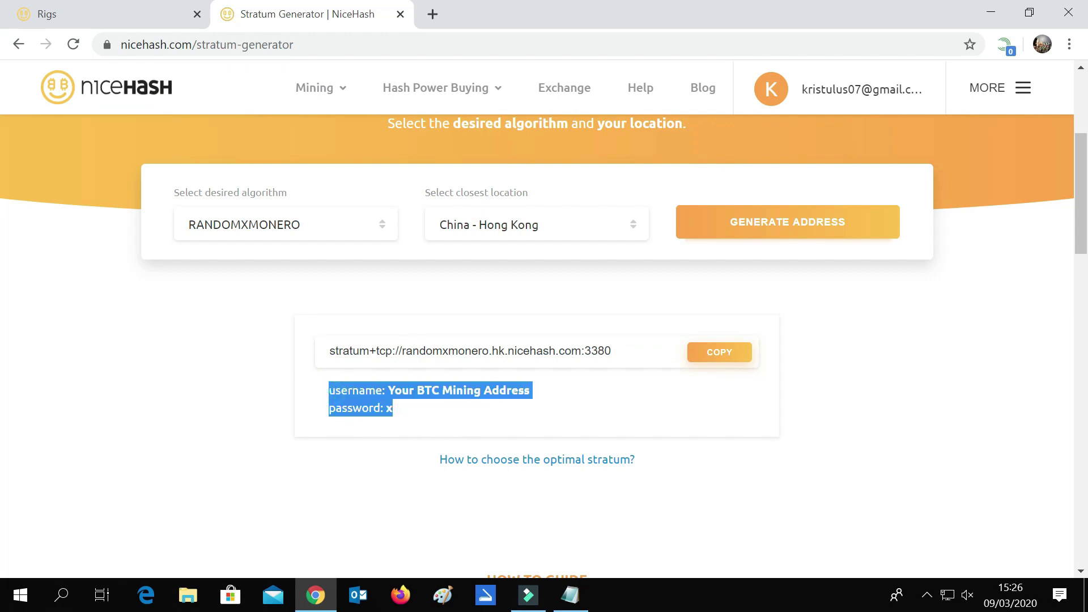
- Copy the highlighted username and password lines and paste them into Notepad below the stratum address
{"action": "right_click", "coordinate": [374, 409]}
{"action": "left_click", "coordinate": [401, 420]}
{"action": "left_click", "coordinate": [570, 595]}
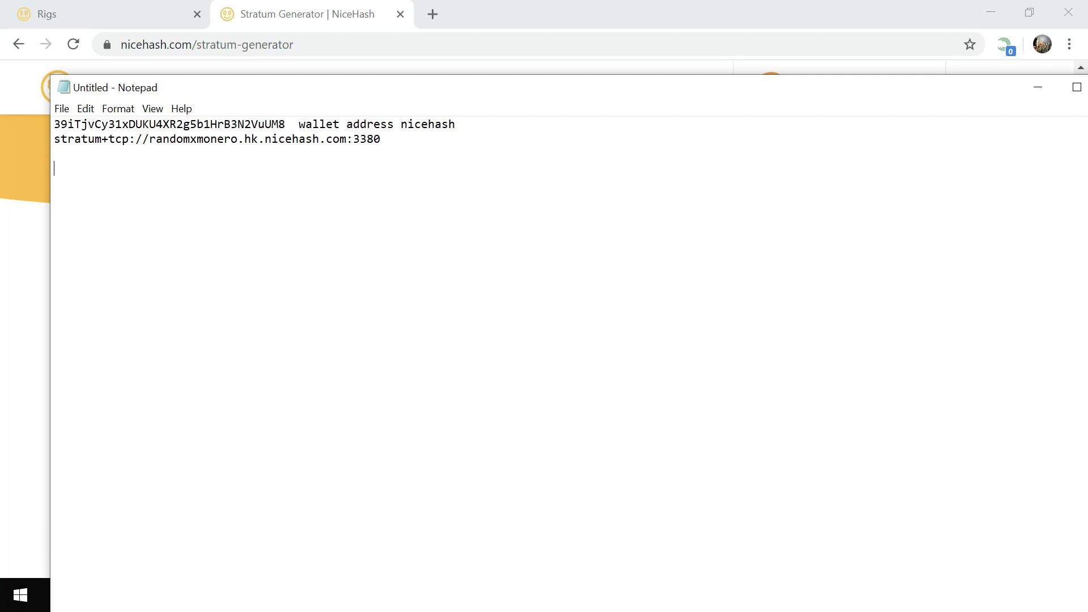
{"action": "key", "text": "ctrl+v"}
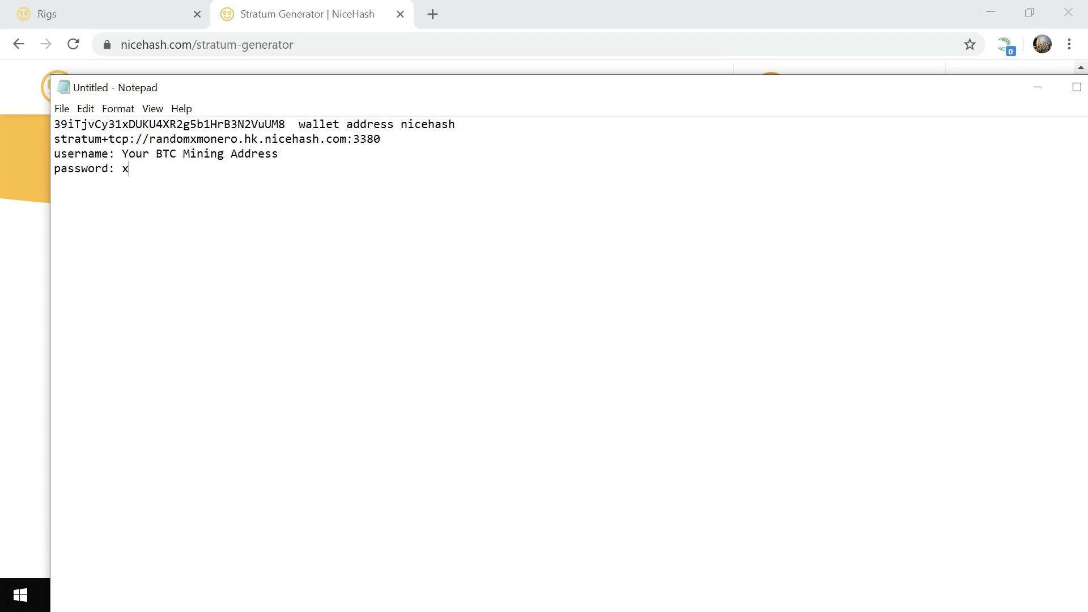
- Highlight the username placeholder in the Notepad notes and compare it with the wallet address, and check the password line
{"action": "left_click", "coordinate": [173, 166]}
{"action": "left_click_drag", "start_coordinate": [278, 153], "coordinate": [121, 154]}
{"action": "double_click", "coordinate": [121, 173]}
{"action": "left_click", "coordinate": [361, 192]}
{"action": "left_click_drag", "start_coordinate": [128, 153], "coordinate": [265, 153]}
{"action": "left_click_drag", "start_coordinate": [122, 154], "coordinate": [204, 153]}
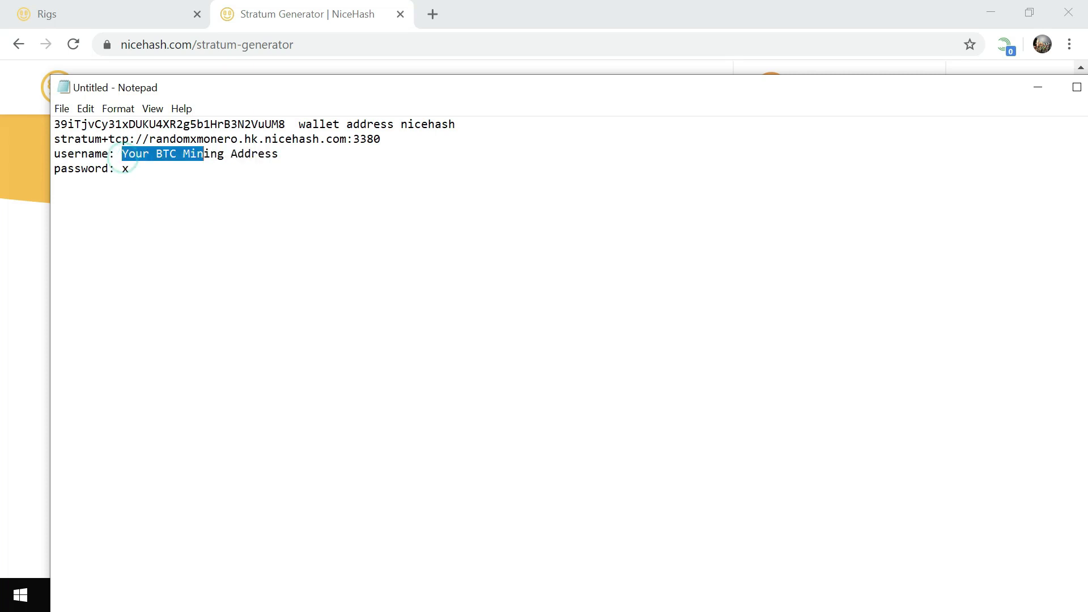
{"action": "left_click_drag", "start_coordinate": [163, 124], "coordinate": [298, 124]}
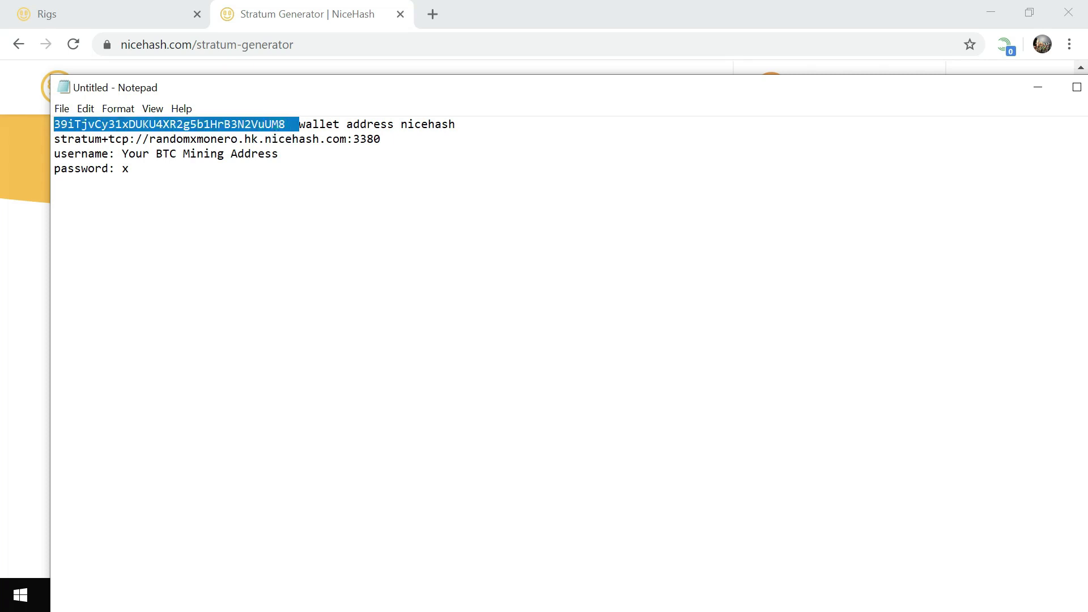
{"action": "left_click_drag", "start_coordinate": [122, 153], "coordinate": [278, 154]}
{"action": "left_click", "coordinate": [222, 186]}
{"action": "left_click", "coordinate": [121, 170]}
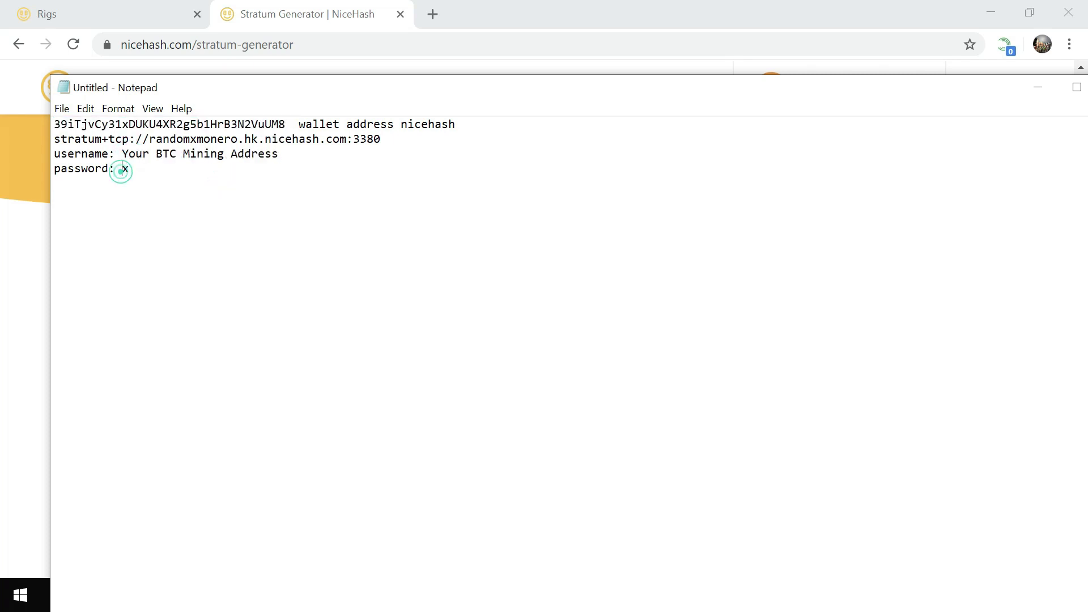
- Return to Chrome and open xmrig.com/wizard#pools in a new tab
{"action": "left_click", "coordinate": [1028, 82]}
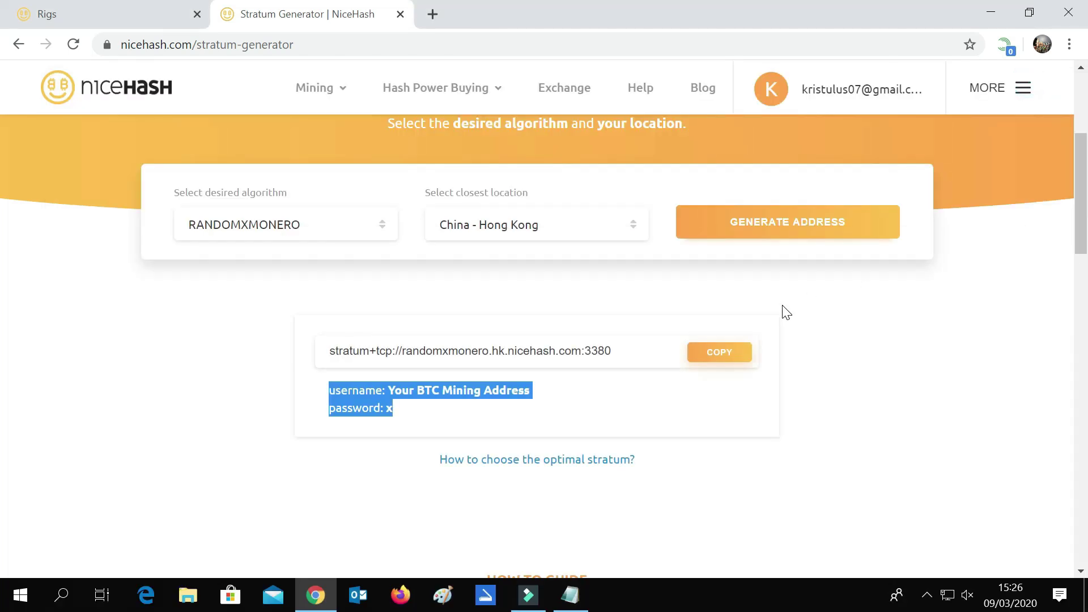
{"action": "left_click", "coordinate": [432, 14]}
{"action": "type", "text": "xmr"}
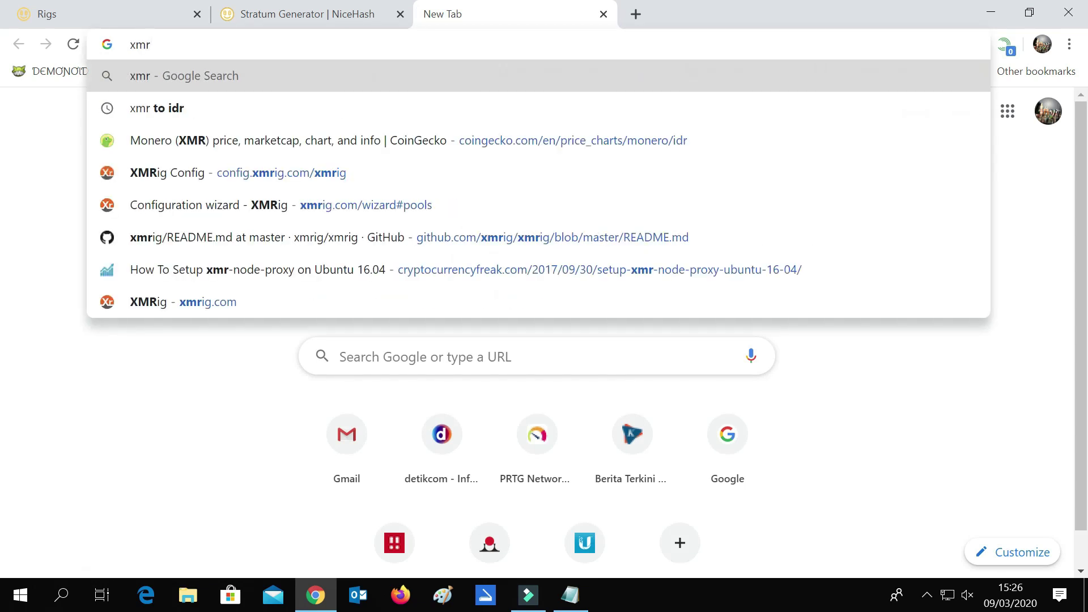
{"action": "type", "text": "ig.com/wizard#pools"}
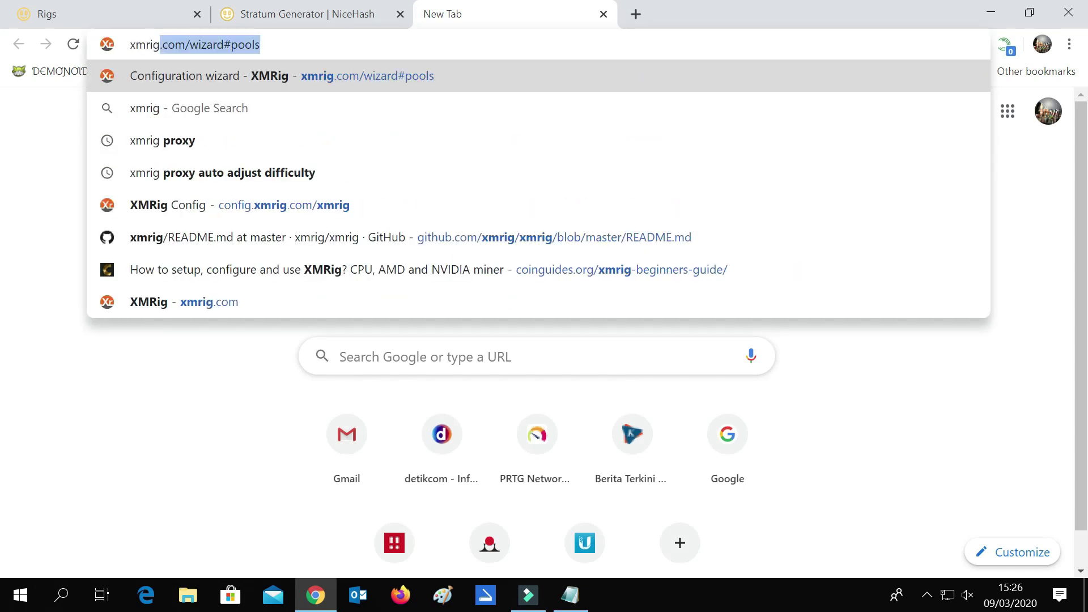
{"action": "key", "text": "Return"}
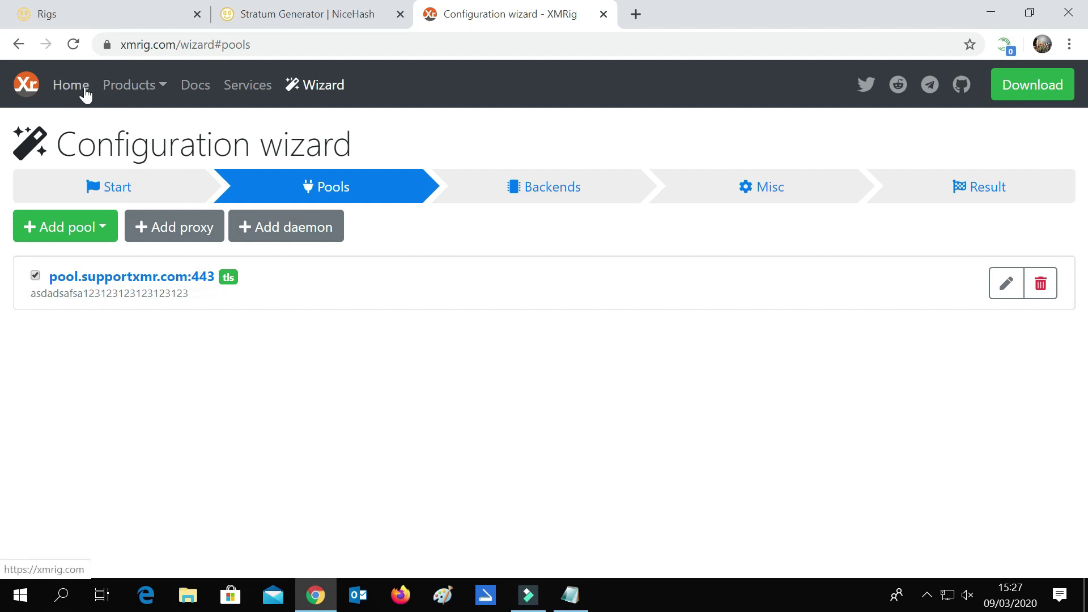
- Go to the XMRig home page, open its Download page and highlight the Download heading
{"action": "left_click", "coordinate": [63, 89]}
{"action": "left_click", "coordinate": [25, 89]}
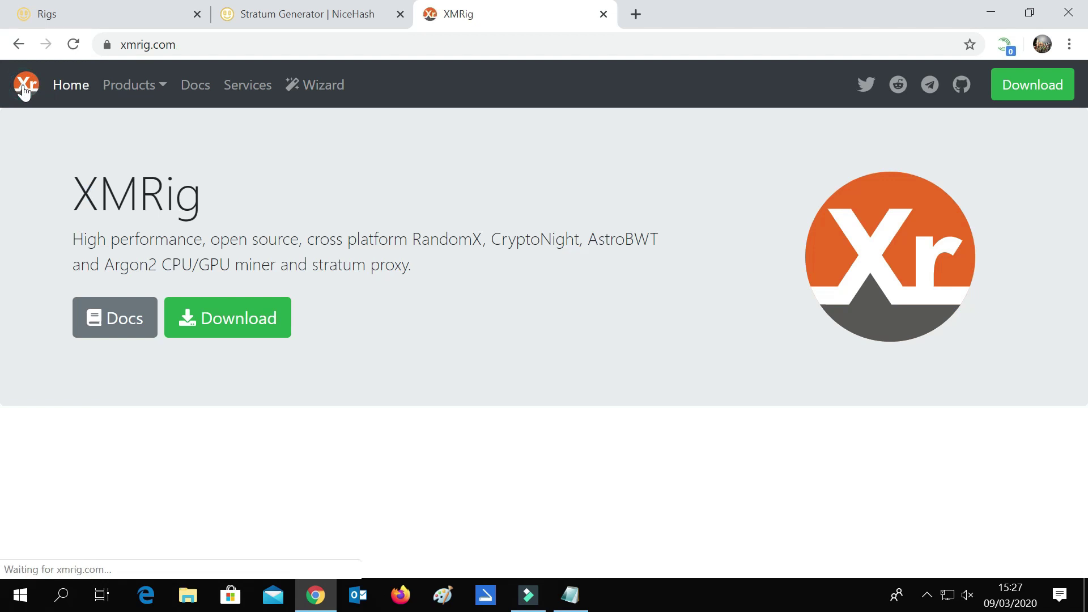
{"action": "left_click", "coordinate": [25, 90]}
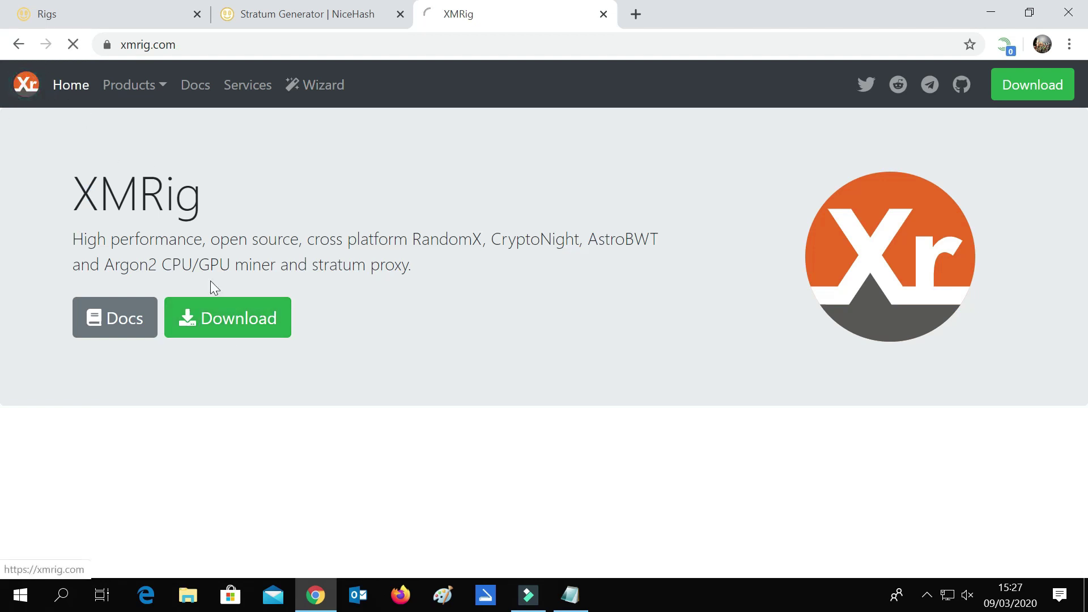
{"action": "left_click", "coordinate": [259, 327]}
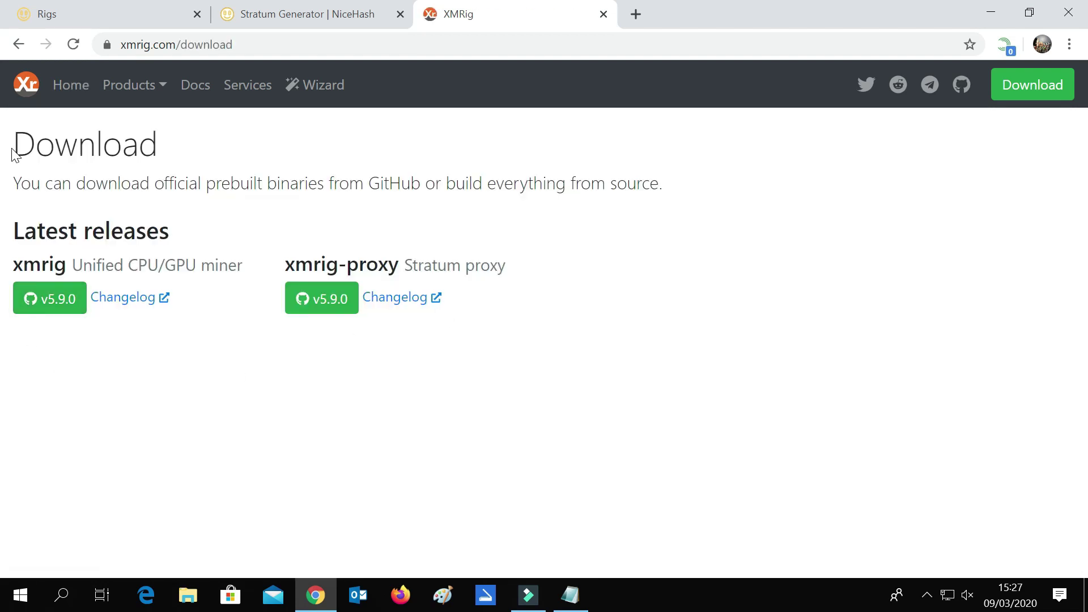
{"action": "left_click_drag", "start_coordinate": [12, 151], "coordinate": [204, 145]}
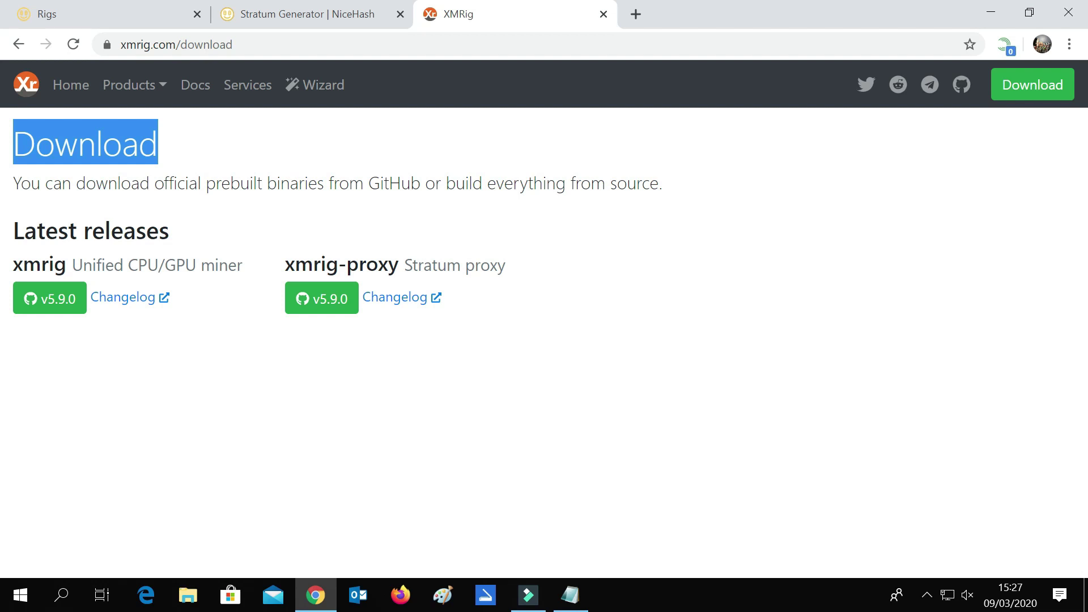
- Open the xmrig v5.9.0 release page on GitHub and find its Assets list
{"action": "left_click", "coordinate": [62, 314]}
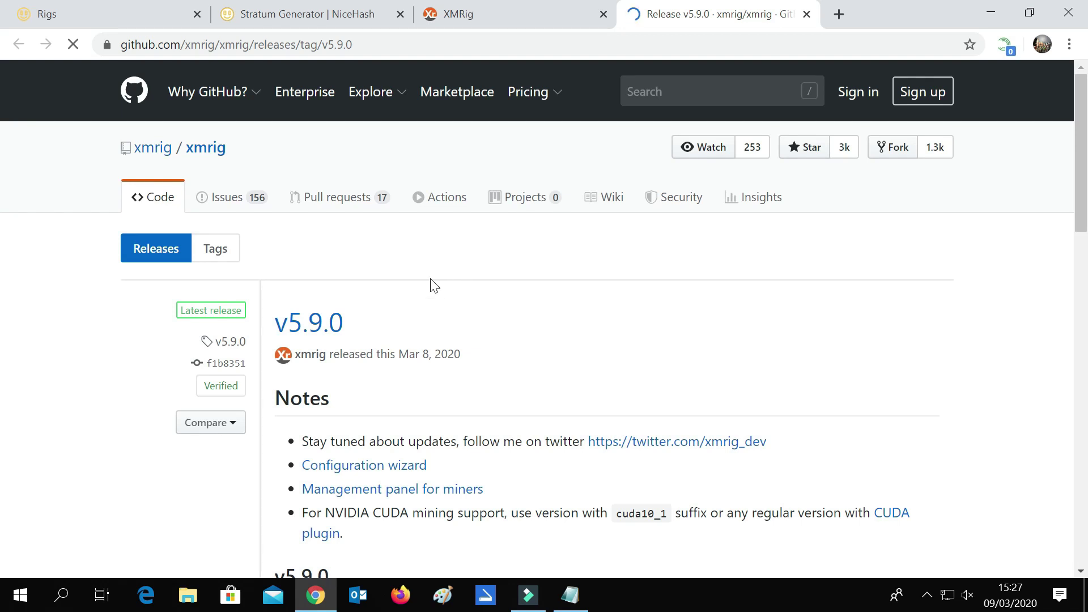
{"action": "scroll", "coordinate": [415, 257], "scroll_direction": "down", "scroll_amount": 3}
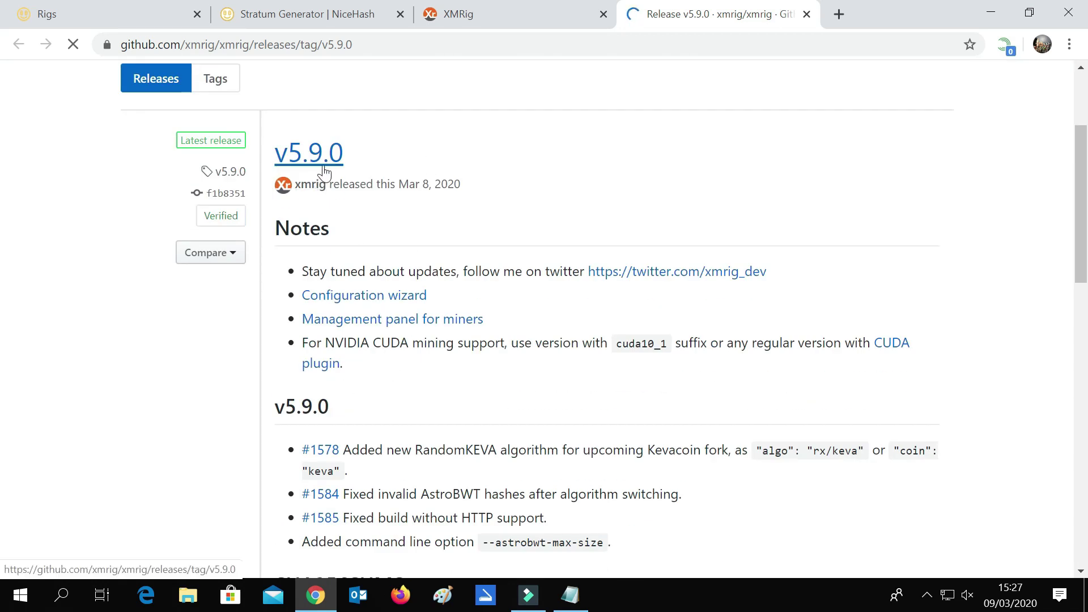
{"action": "scroll", "coordinate": [545, 195], "scroll_direction": "up", "scroll_amount": 3}
{"action": "scroll", "coordinate": [607, 134], "scroll_direction": "down", "scroll_amount": 3}
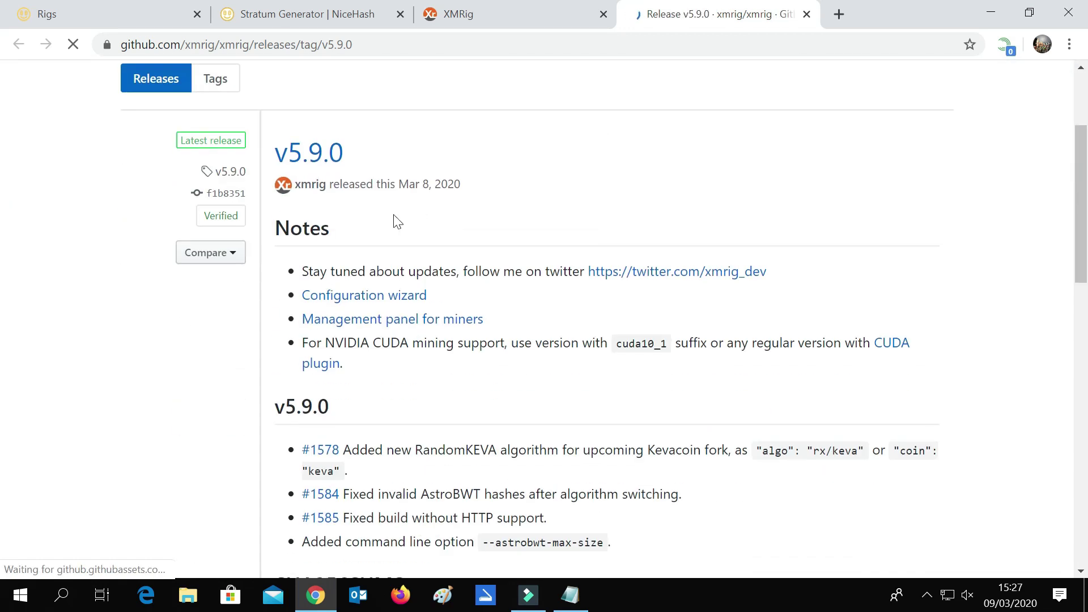
{"action": "scroll", "coordinate": [425, 303], "scroll_direction": "down", "scroll_amount": 2}
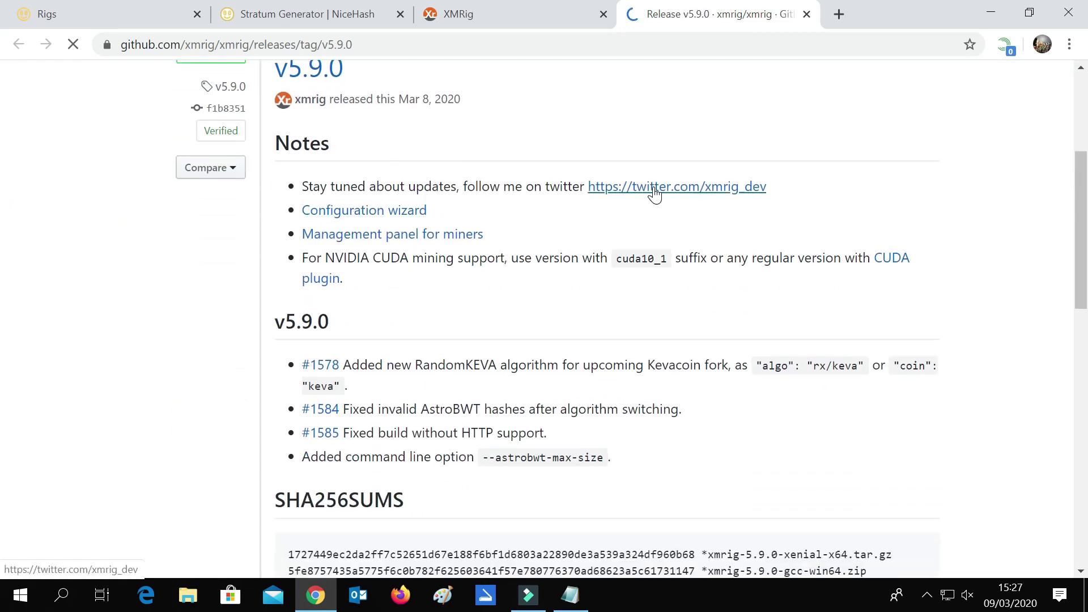
{"action": "scroll", "coordinate": [400, 181], "scroll_direction": "down", "scroll_amount": 2}
{"action": "scroll", "coordinate": [400, 182], "scroll_direction": "down", "scroll_amount": 10}
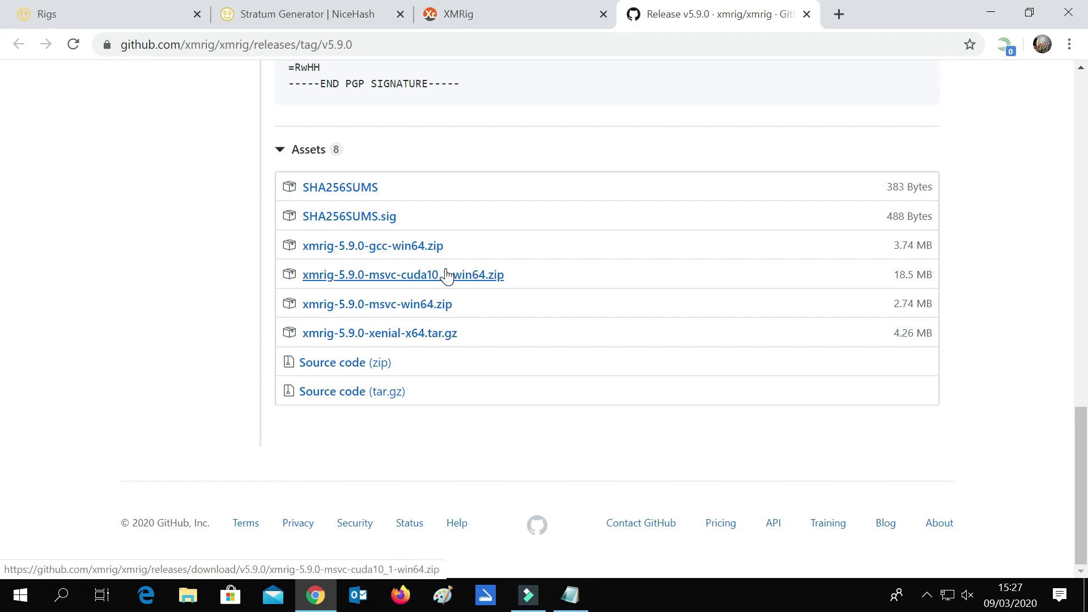
- Try to download xmrig-5.9.0-gcc-win64.zip to the Downloads folder and dismiss the threat notification
{"action": "left_click", "coordinate": [416, 250]}
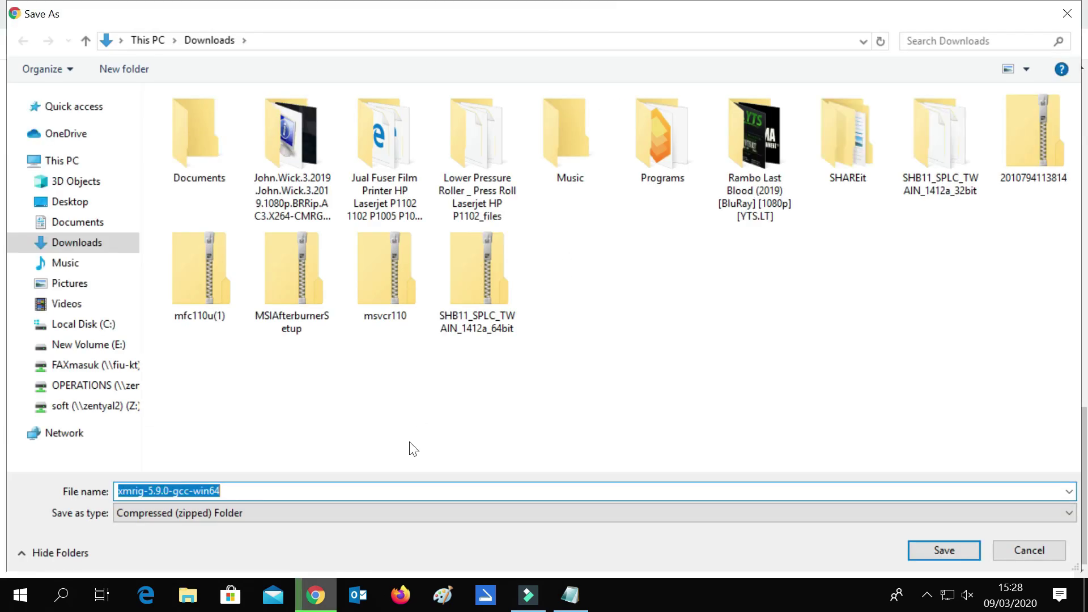
{"action": "left_click", "coordinate": [942, 550]}
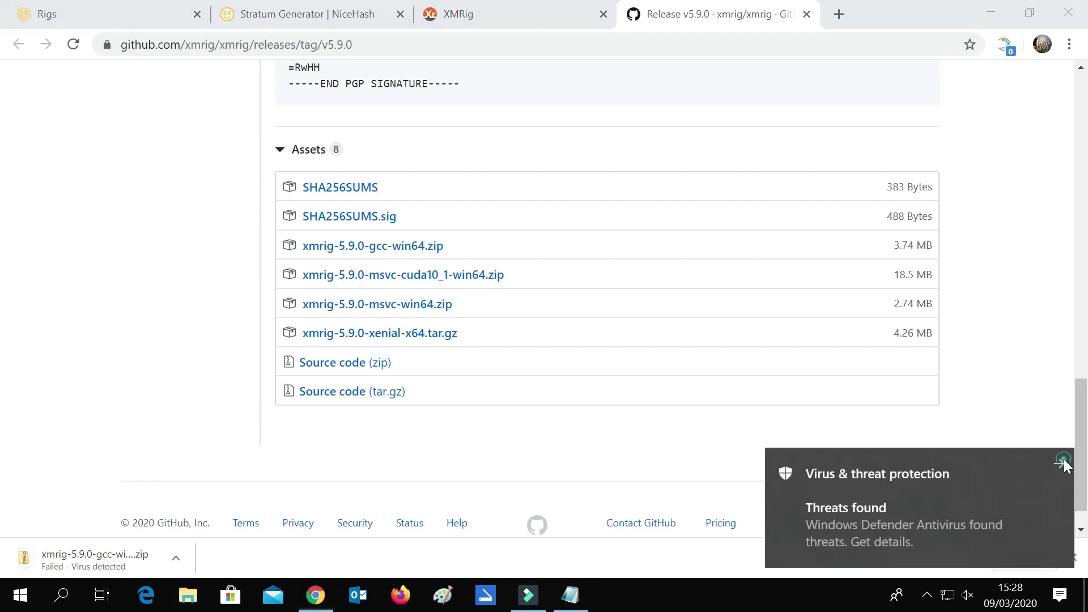
{"action": "left_click", "coordinate": [1058, 463]}
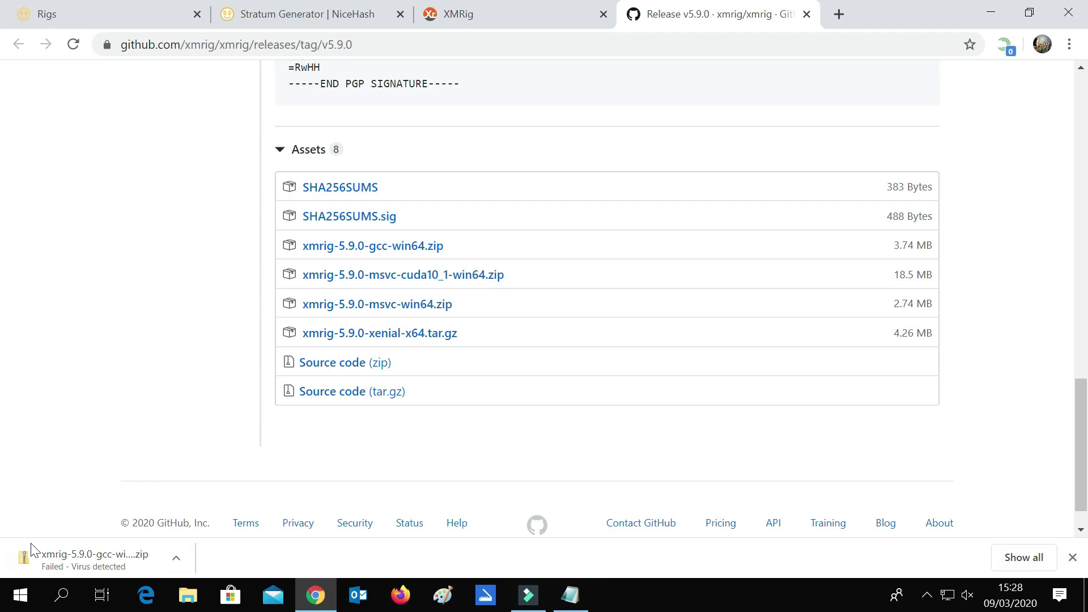
- Remove the xmrig-5.9.0-gcc-win64.zip entry from Chrome's download list and close the Downloads page
{"action": "left_click", "coordinate": [1023, 557]}
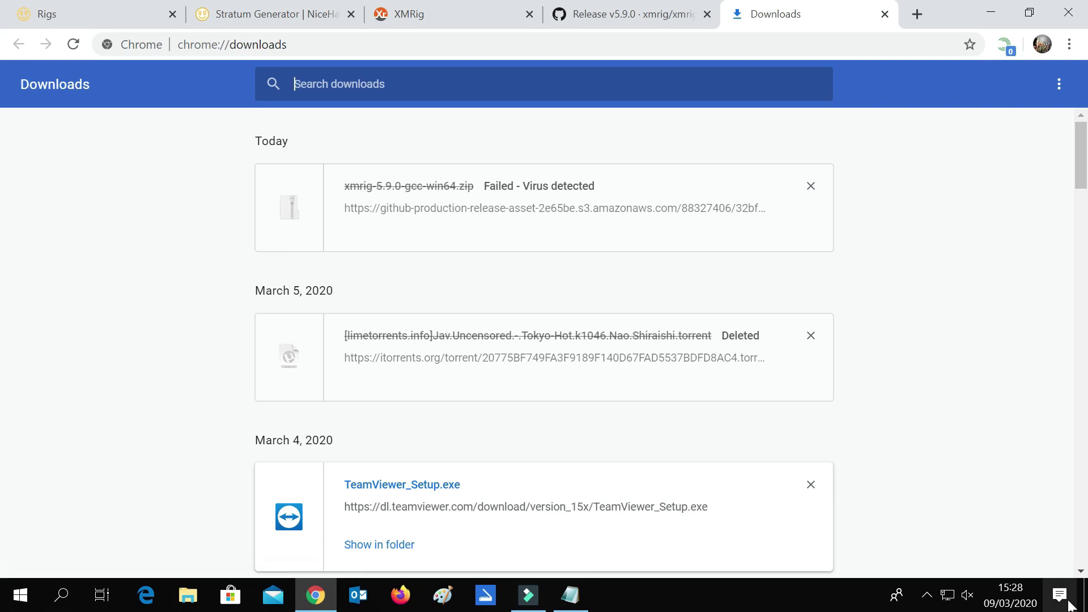
{"action": "left_click", "coordinate": [809, 187]}
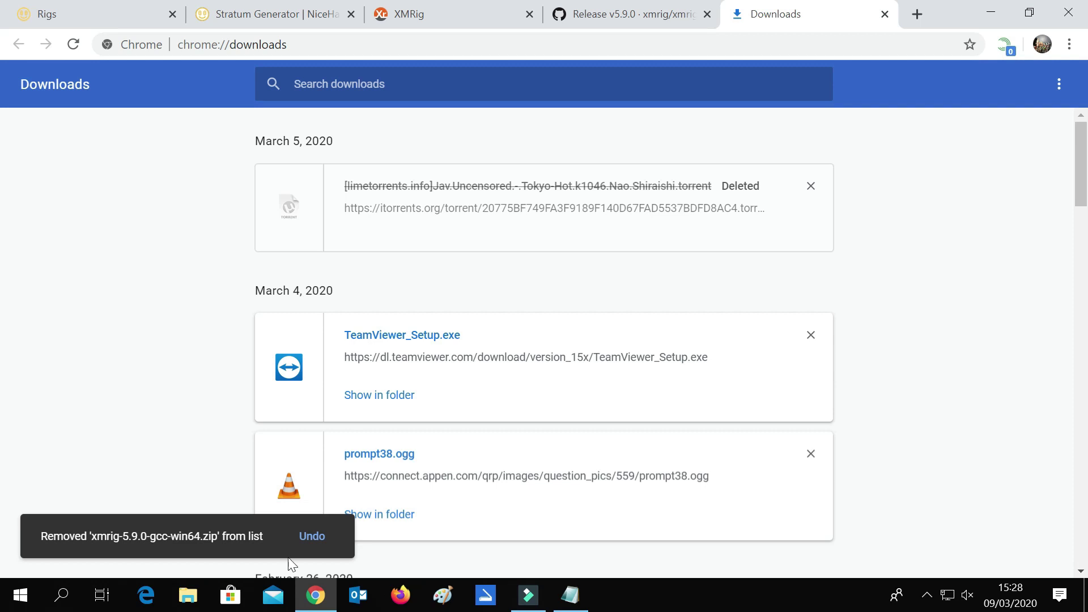
{"action": "left_click", "coordinate": [1008, 173]}
{"action": "left_click", "coordinate": [884, 13]}
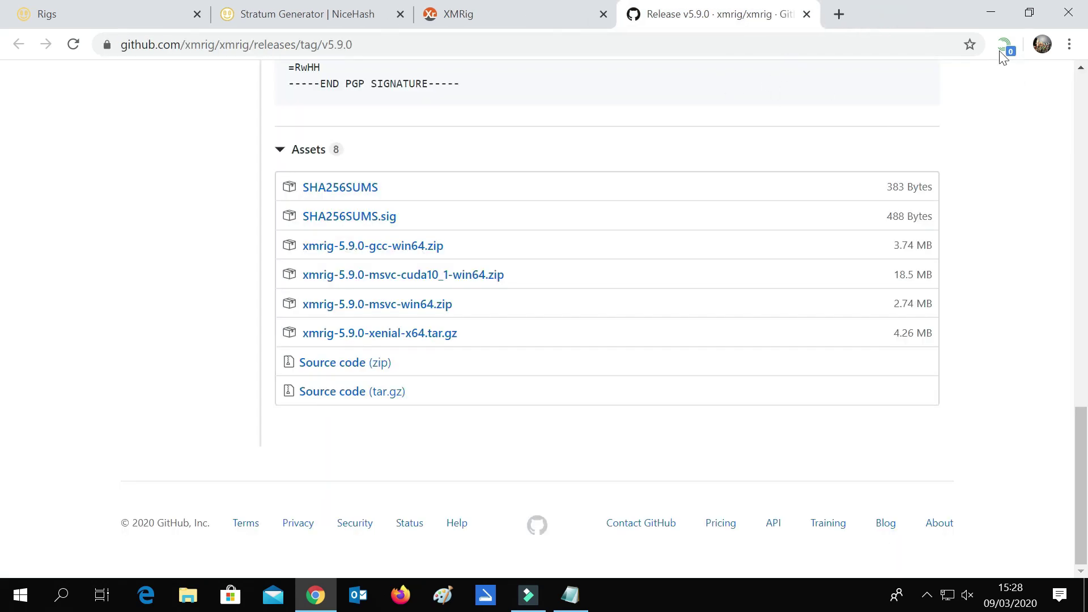
{"action": "left_click", "coordinate": [991, 13]}
{"action": "right_click", "coordinate": [750, 159]}
{"action": "left_click", "coordinate": [796, 209]}
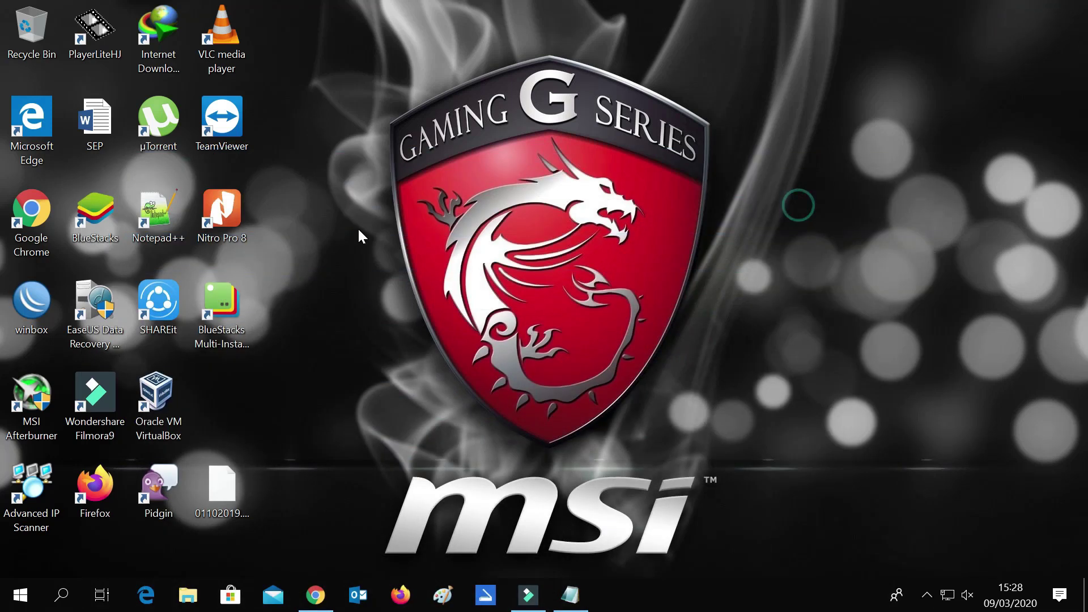
{"action": "left_click", "coordinate": [189, 593]}
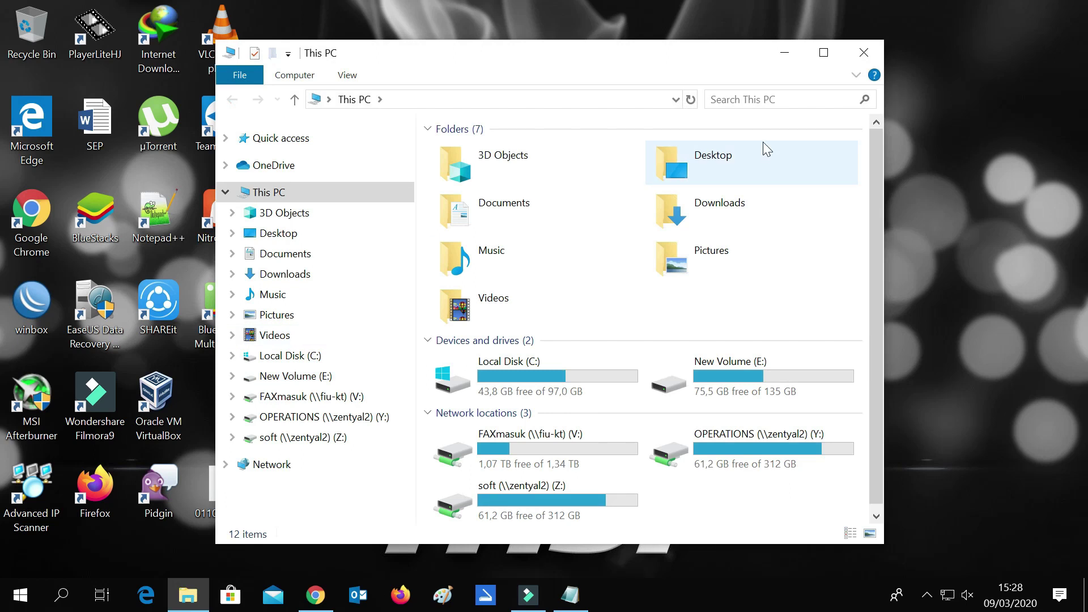
{"action": "left_click", "coordinate": [823, 52]}
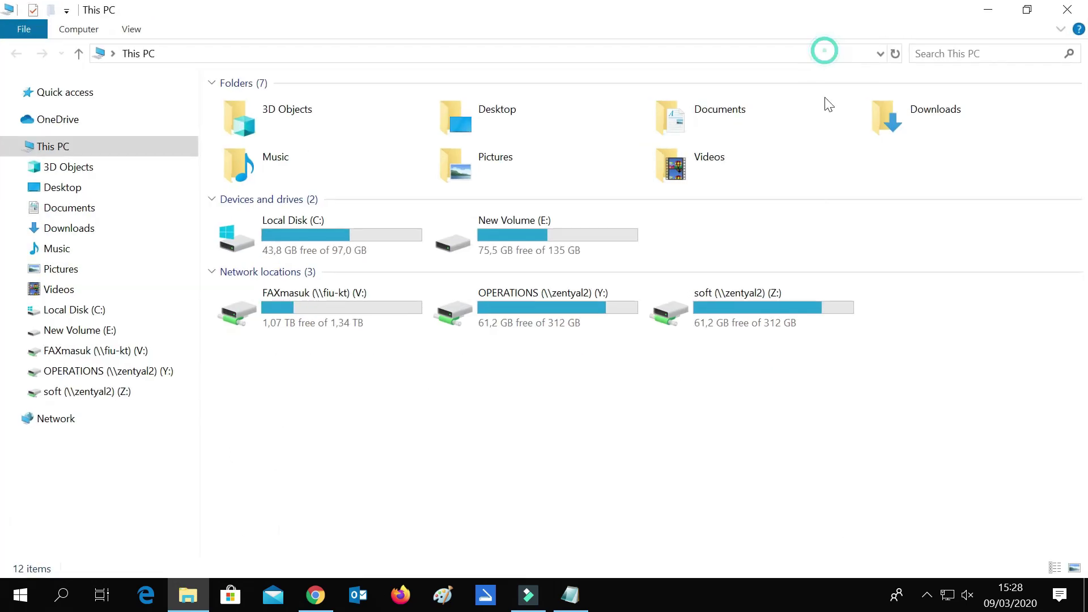
{"action": "left_click", "coordinate": [986, 9]}
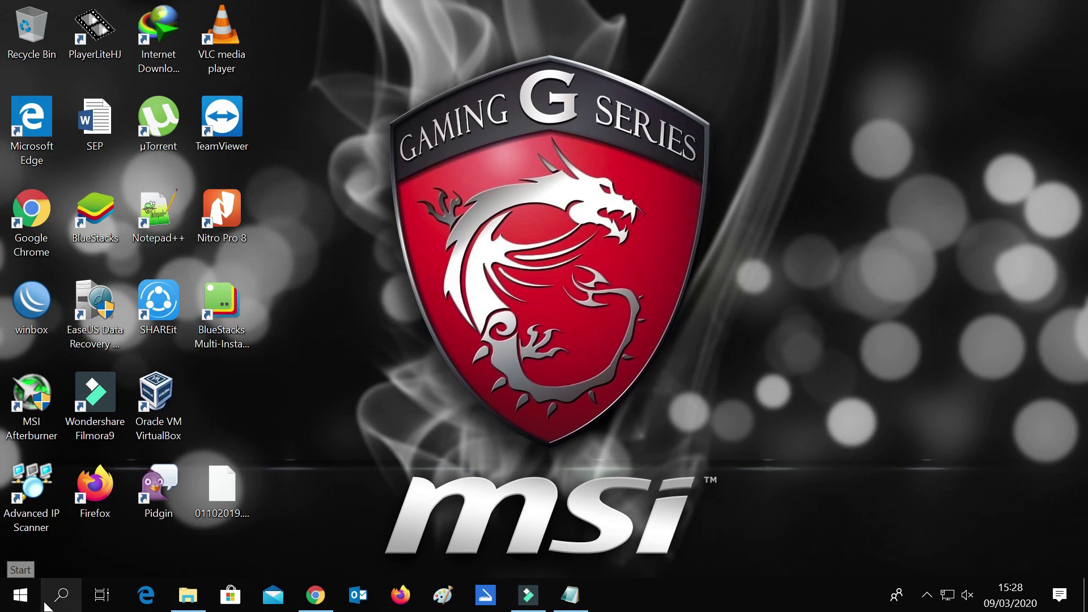
{"action": "left_click", "coordinate": [20, 595]}
{"action": "left_click", "coordinate": [952, 327]}
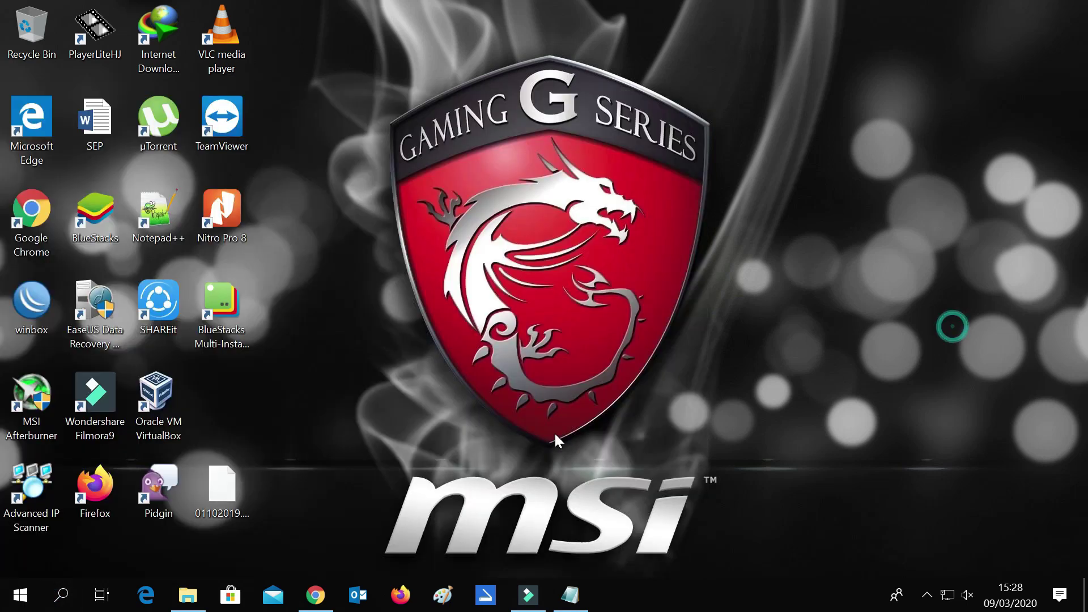
- Open the Windows Startup folder by running shell:startup and maximize its window
{"action": "key", "text": "super+r"}
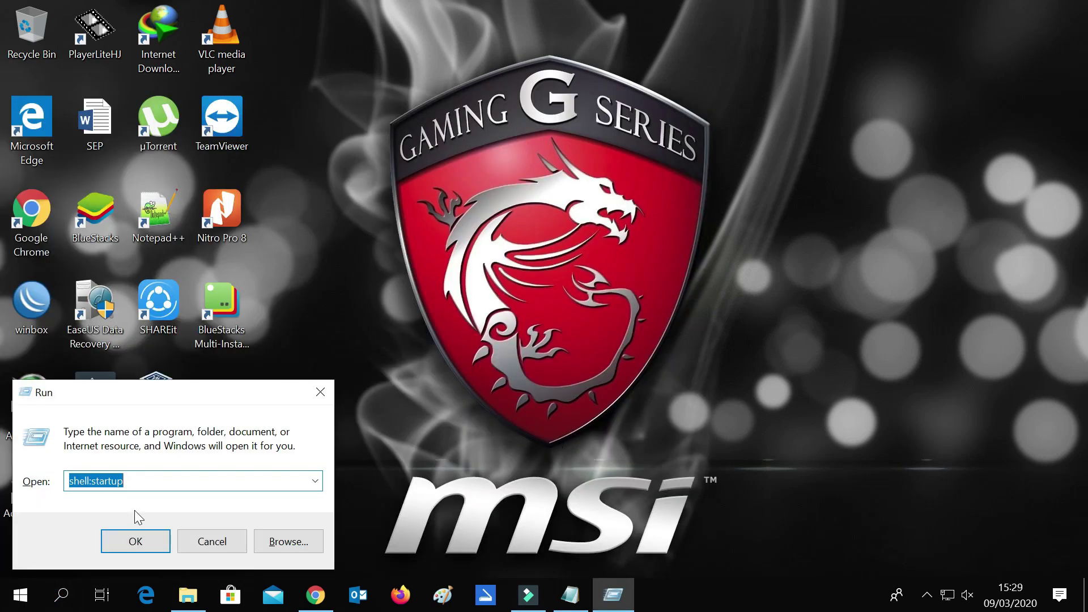
{"action": "left_click", "coordinate": [162, 549]}
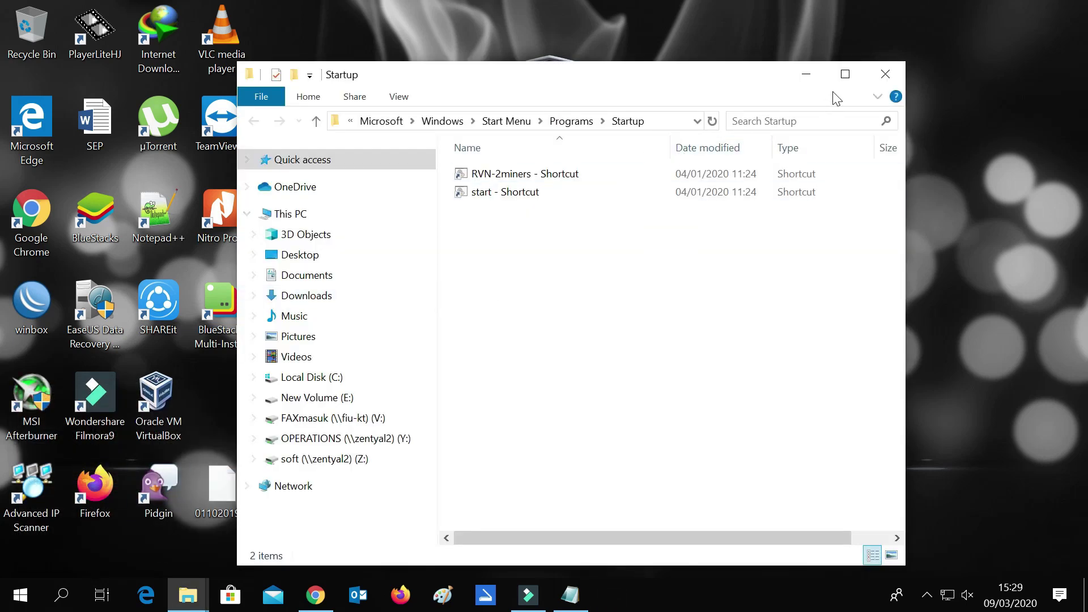
{"action": "left_click", "coordinate": [845, 74]}
- Open the file location of the "start - Shortcut" item to reach the xmrig 5 folder, and clear the file selection
{"action": "left_click", "coordinate": [286, 126]}
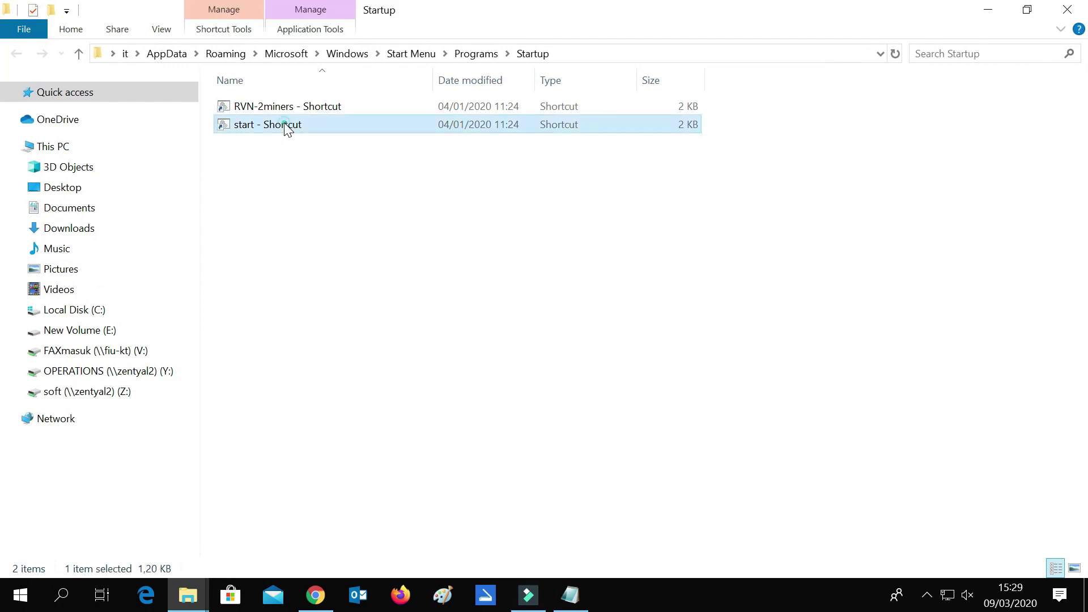
{"action": "right_click", "coordinate": [315, 128]}
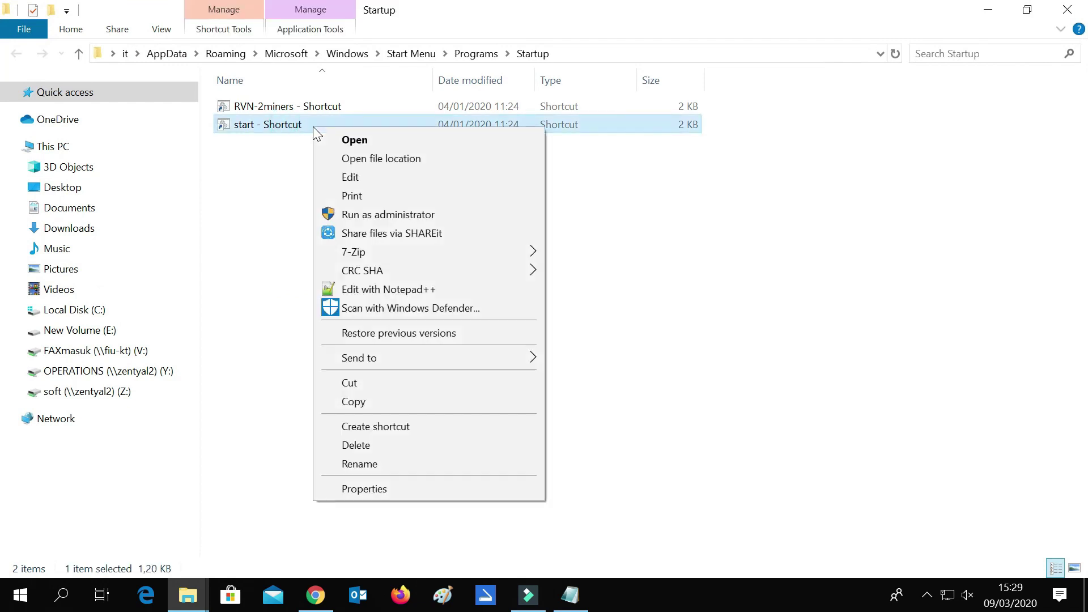
{"action": "left_click", "coordinate": [374, 161]}
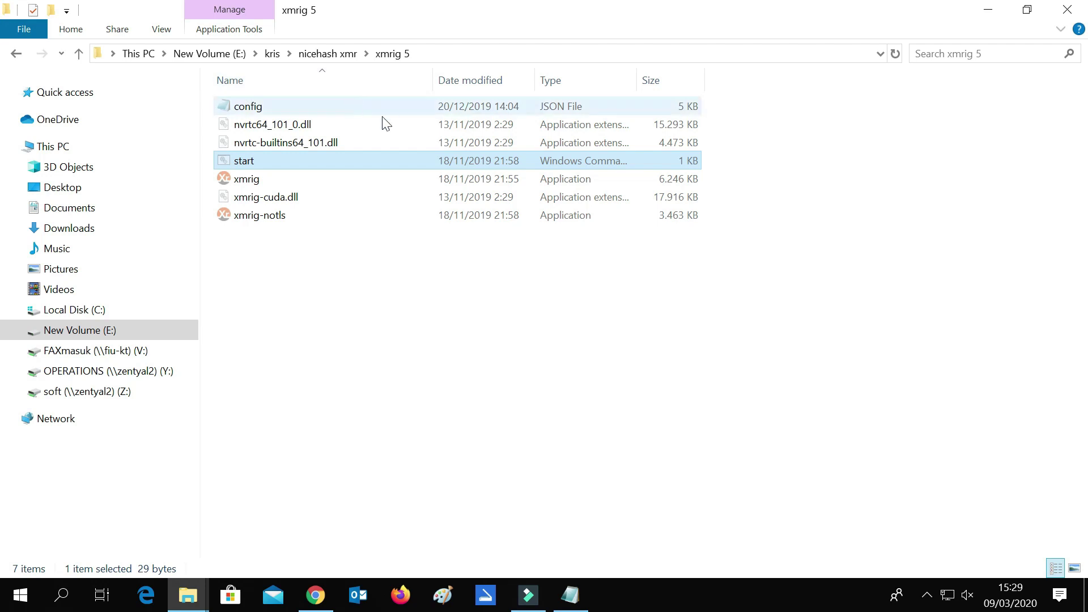
{"action": "left_click", "coordinate": [820, 185]}
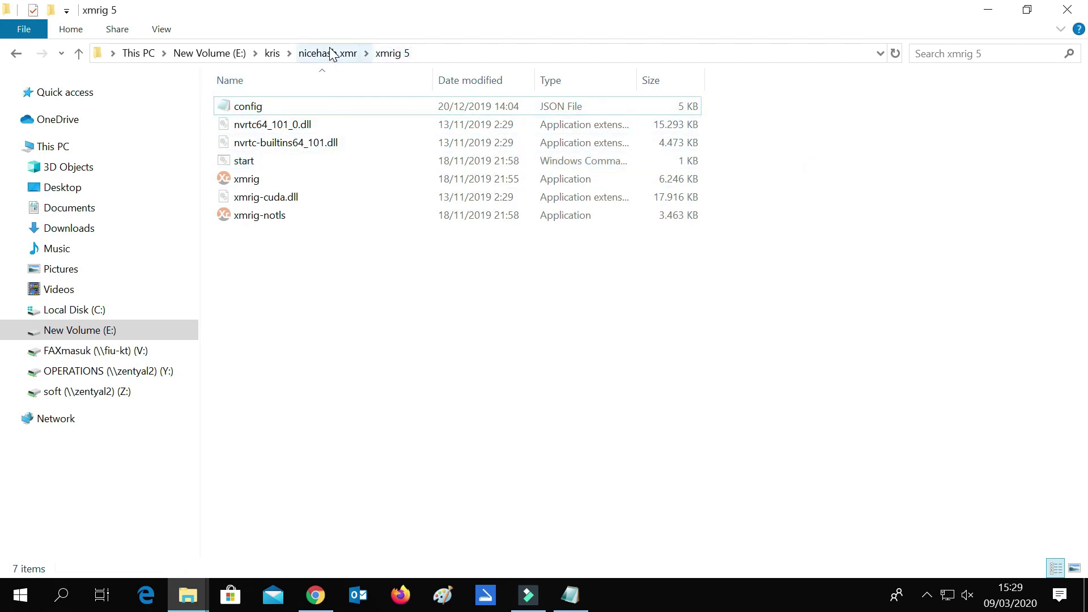
- Restore the xmrig 5 folder window to a smaller size and open its config file in Notepad
{"action": "left_click_drag", "start_coordinate": [818, 102], "coordinate": [715, 243]}
{"action": "left_click", "coordinate": [957, 220]}
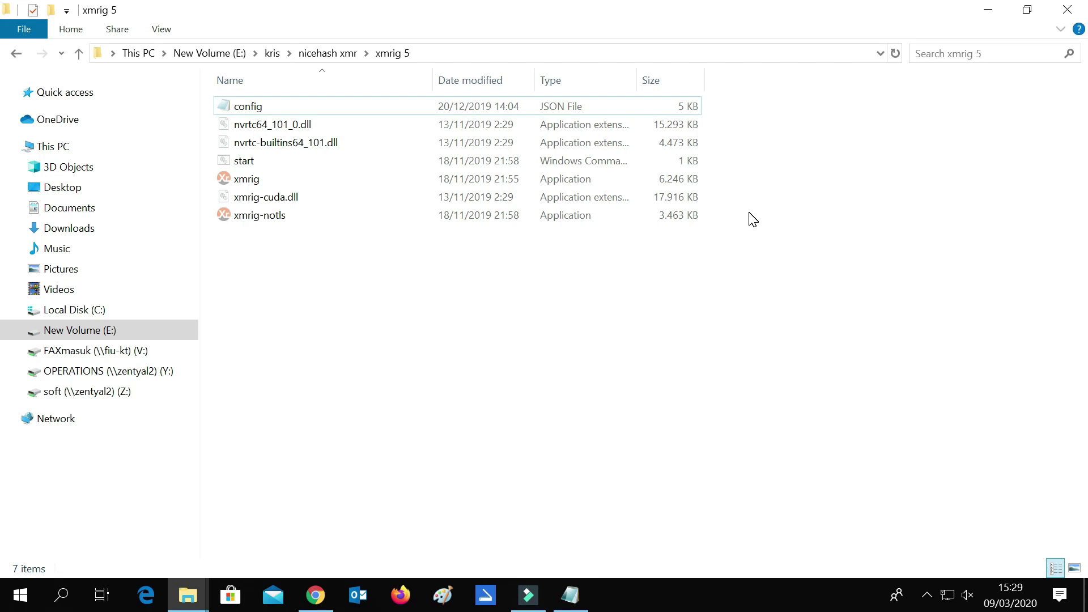
{"action": "left_click", "coordinate": [1026, 9]}
{"action": "left_click_drag", "start_coordinate": [751, 85], "coordinate": [892, 65]}
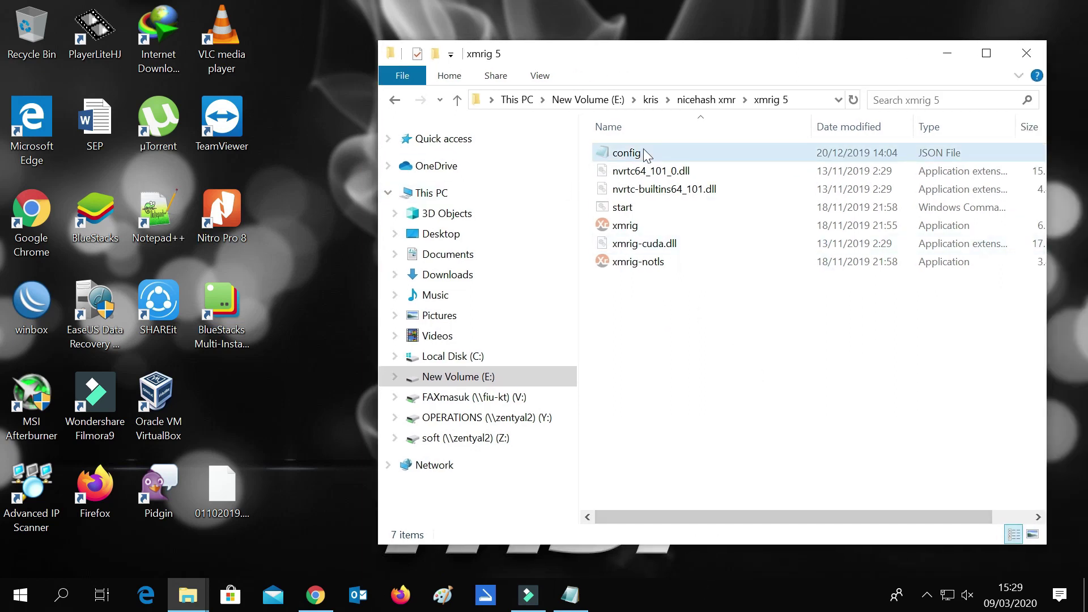
{"action": "double_click", "coordinate": [672, 152]}
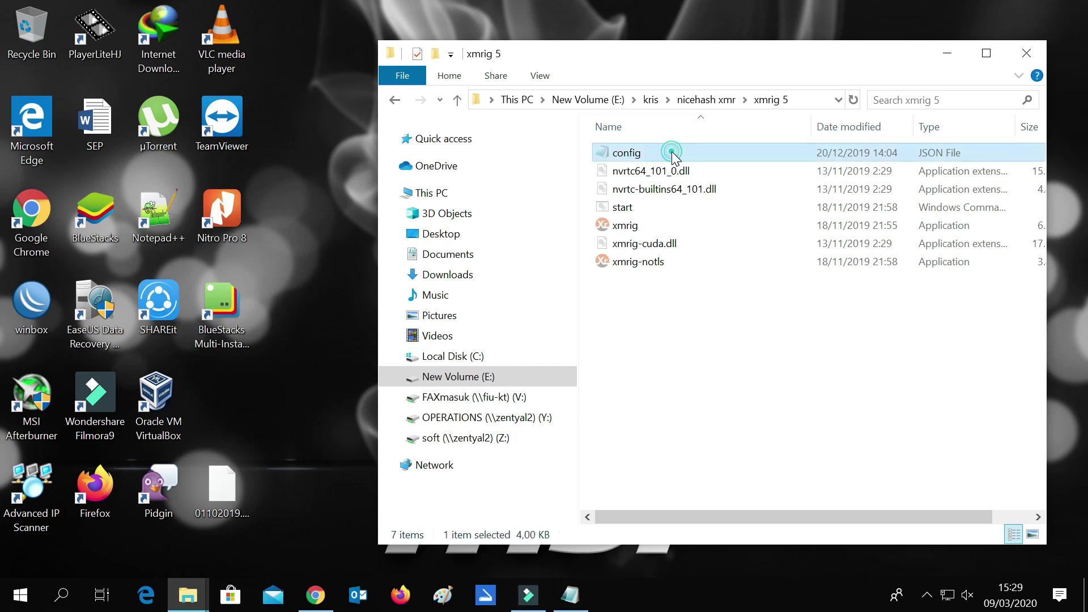
{"action": "left_click_drag", "start_coordinate": [766, 216], "coordinate": [356, 33]}
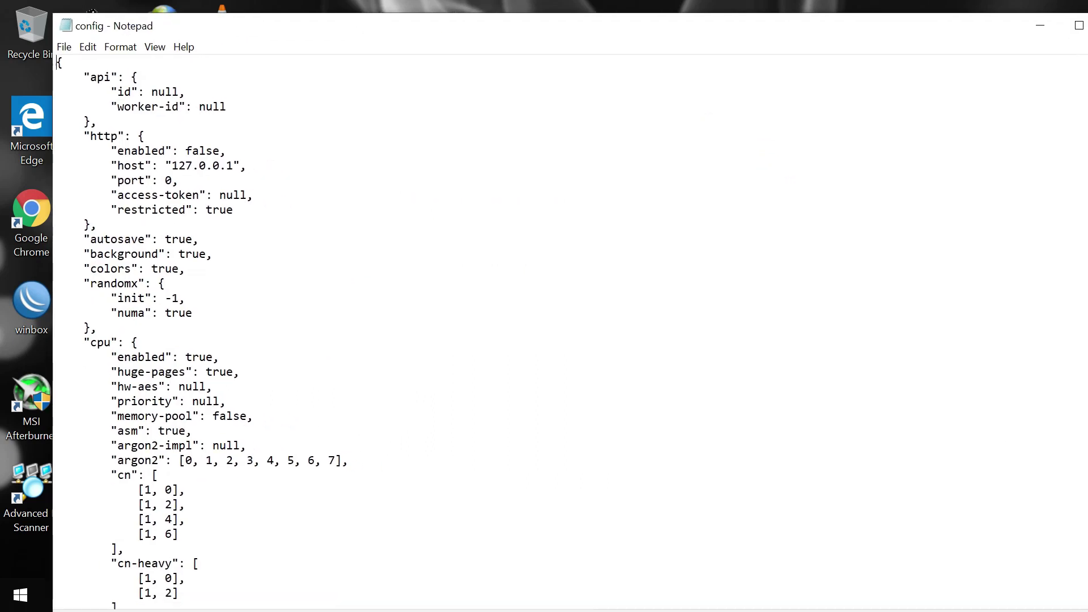
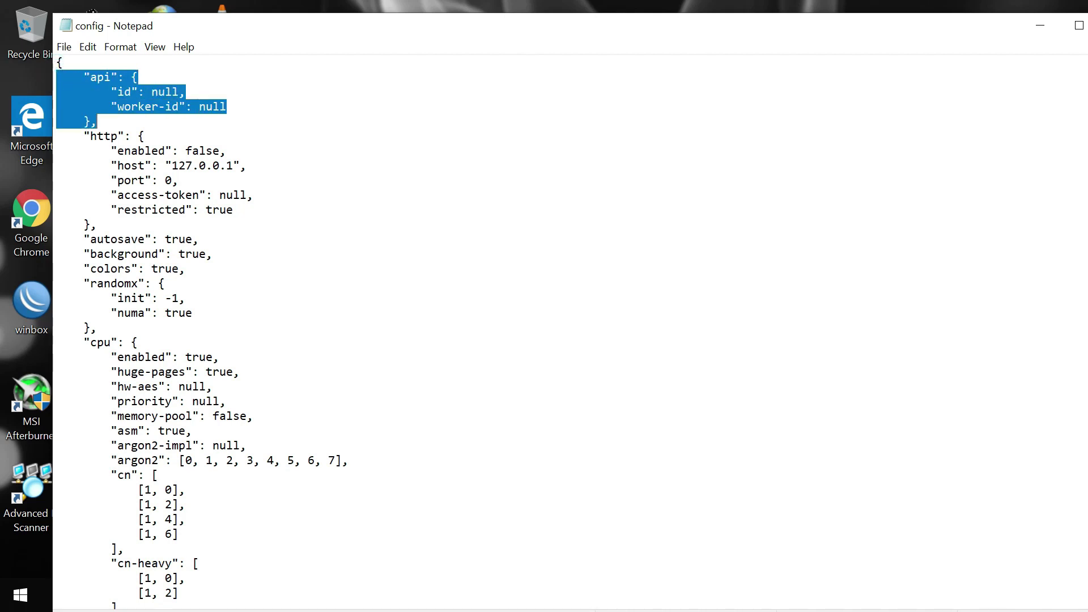
- Review the config file's api, http, randomx and cpu sections down to the opencl and cuda blocks
{"action": "left_click_drag", "start_coordinate": [118, 150], "coordinate": [219, 357]}
{"action": "scroll", "coordinate": [196, 327], "scroll_direction": "down", "scroll_amount": 2}
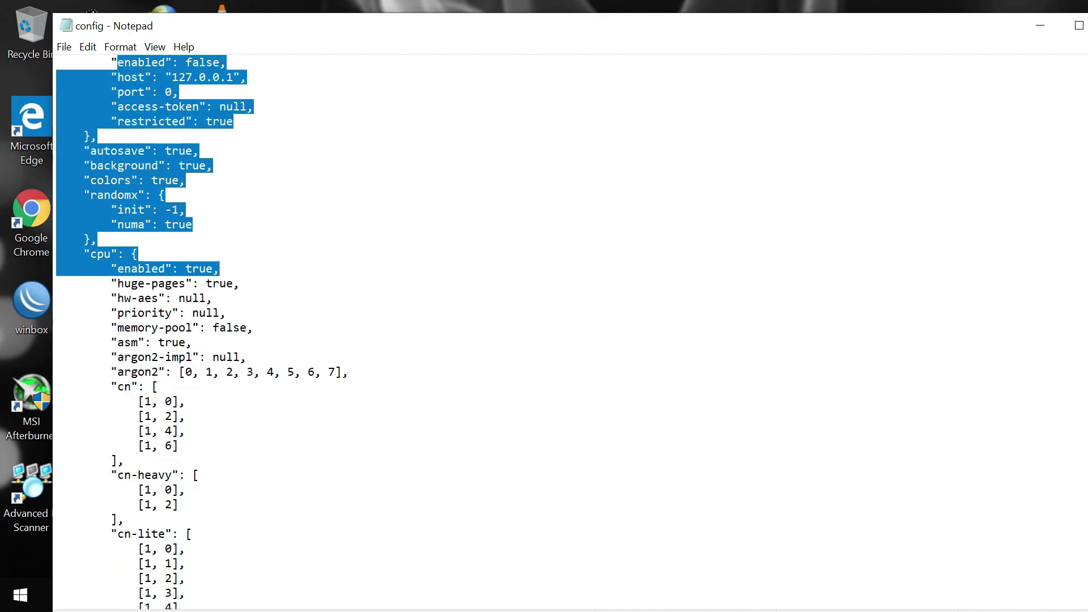
{"action": "left_click_drag", "start_coordinate": [117, 283], "coordinate": [185, 419]}
{"action": "scroll", "coordinate": [185, 419], "scroll_direction": "down", "scroll_amount": 5}
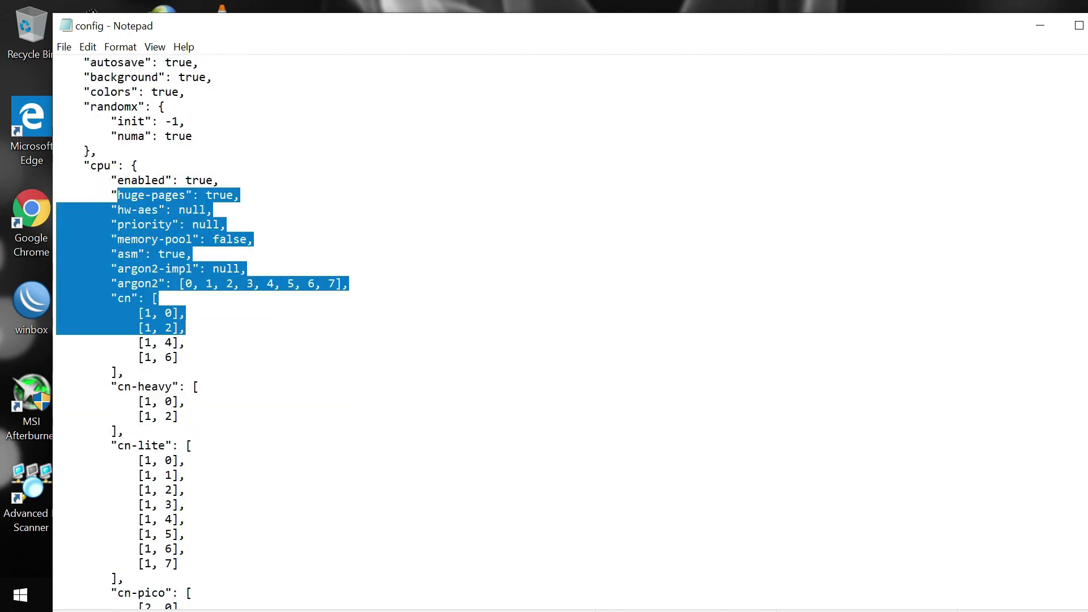
{"action": "scroll", "coordinate": [185, 419], "scroll_direction": "down", "scroll_amount": 5}
{"action": "scroll", "coordinate": [185, 419], "scroll_direction": "down", "scroll_amount": 4}
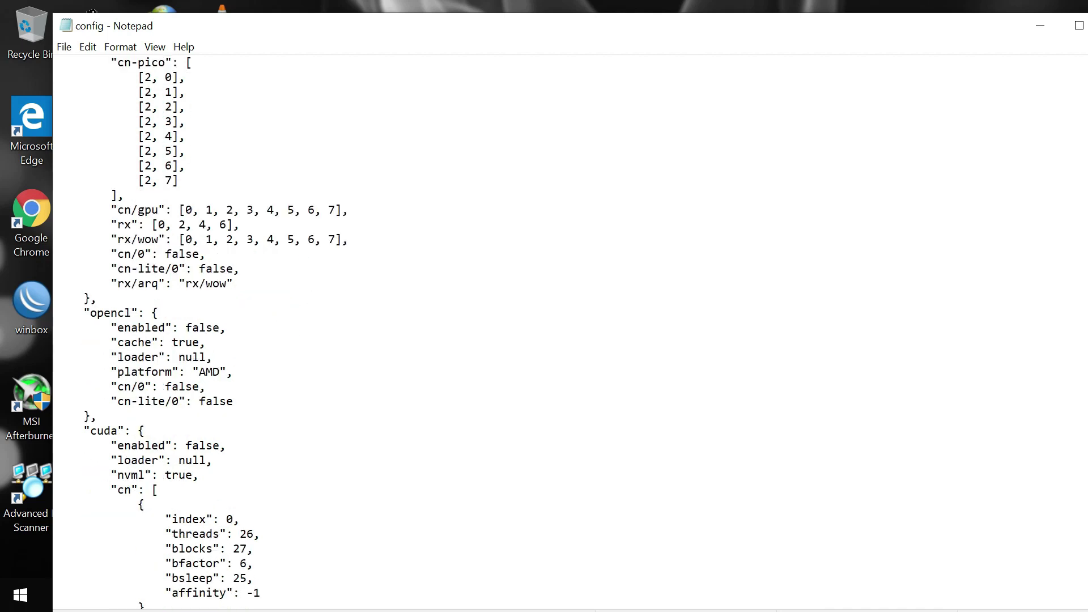
{"action": "scroll", "coordinate": [211, 333], "scroll_direction": "up", "scroll_amount": 1}
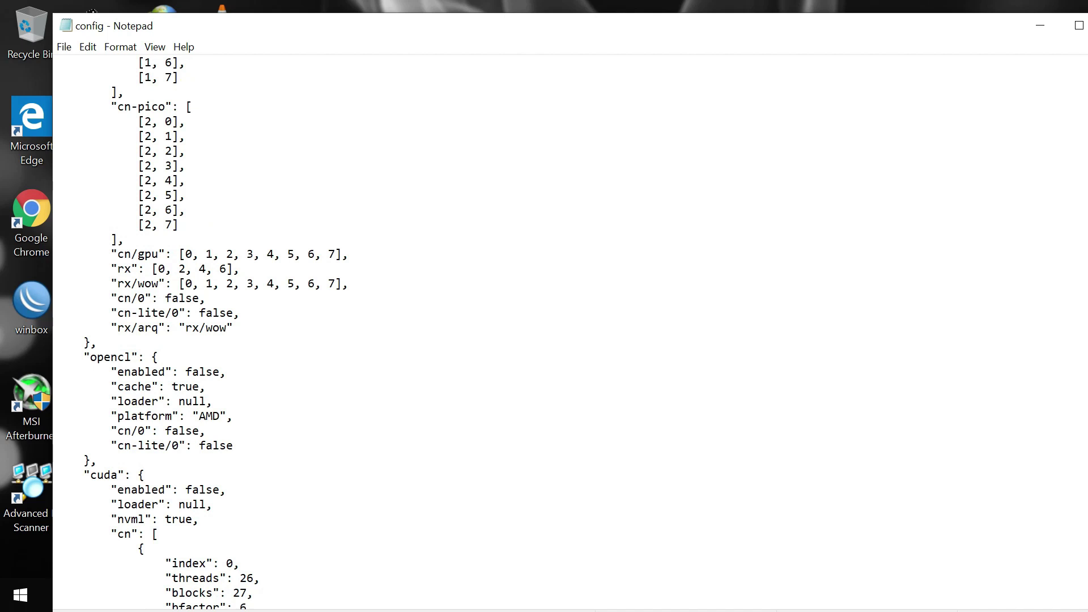
- Examine the "enabled" settings of the opencl and cuda sections in the config file
{"action": "left_click_drag", "start_coordinate": [184, 371], "coordinate": [220, 372]}
{"action": "scroll", "coordinate": [211, 333], "scroll_direction": "down", "scroll_amount": 1}
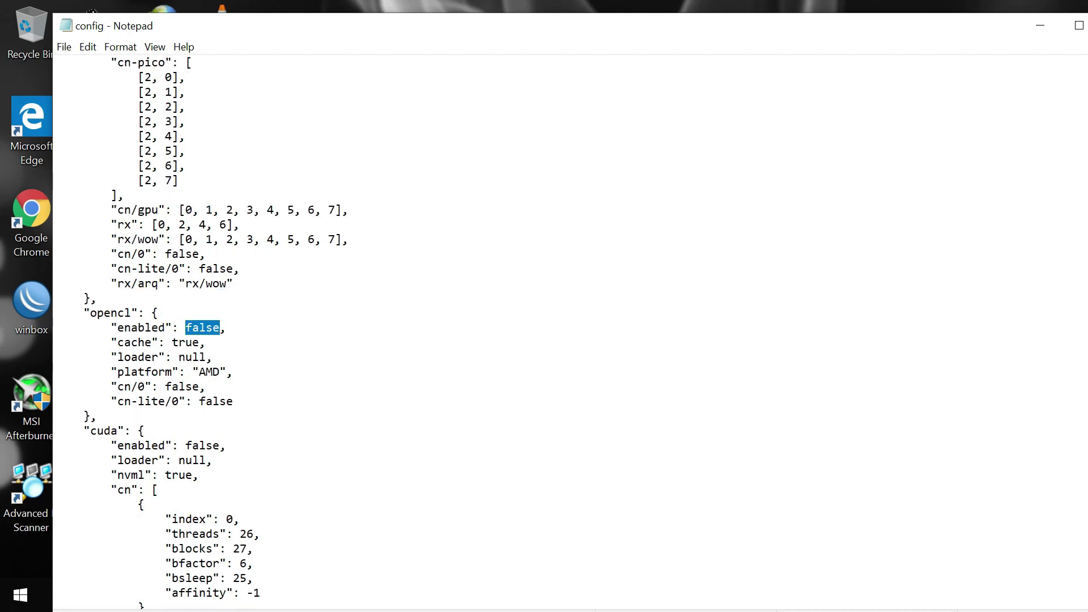
{"action": "left_click_drag", "start_coordinate": [186, 327], "coordinate": [226, 327]}
{"action": "left_click_drag", "start_coordinate": [186, 445], "coordinate": [212, 446]}
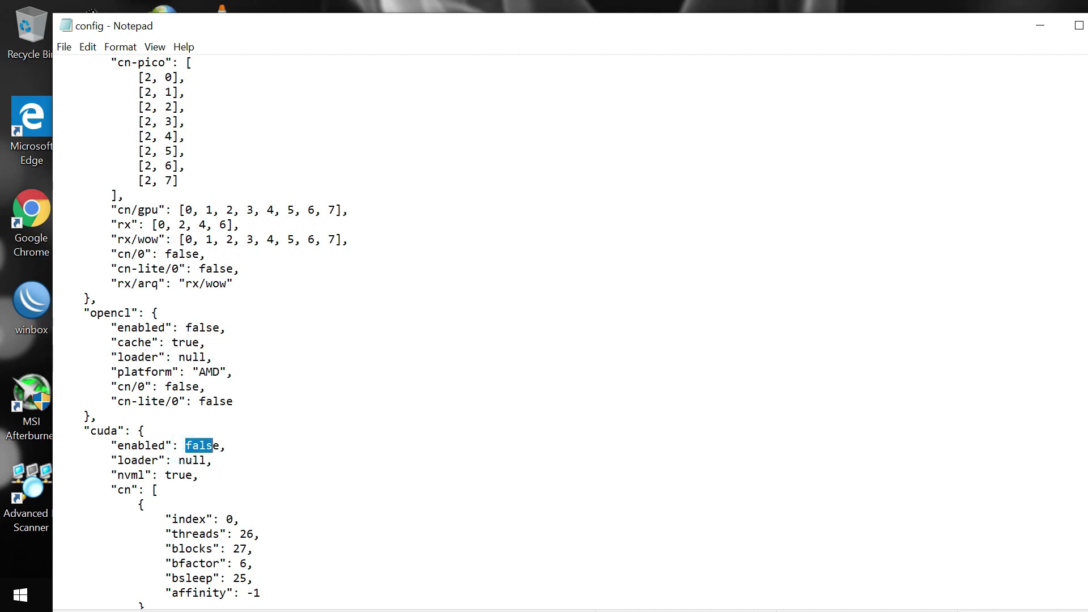
{"action": "left_click_drag", "start_coordinate": [85, 431], "coordinate": [138, 431]}
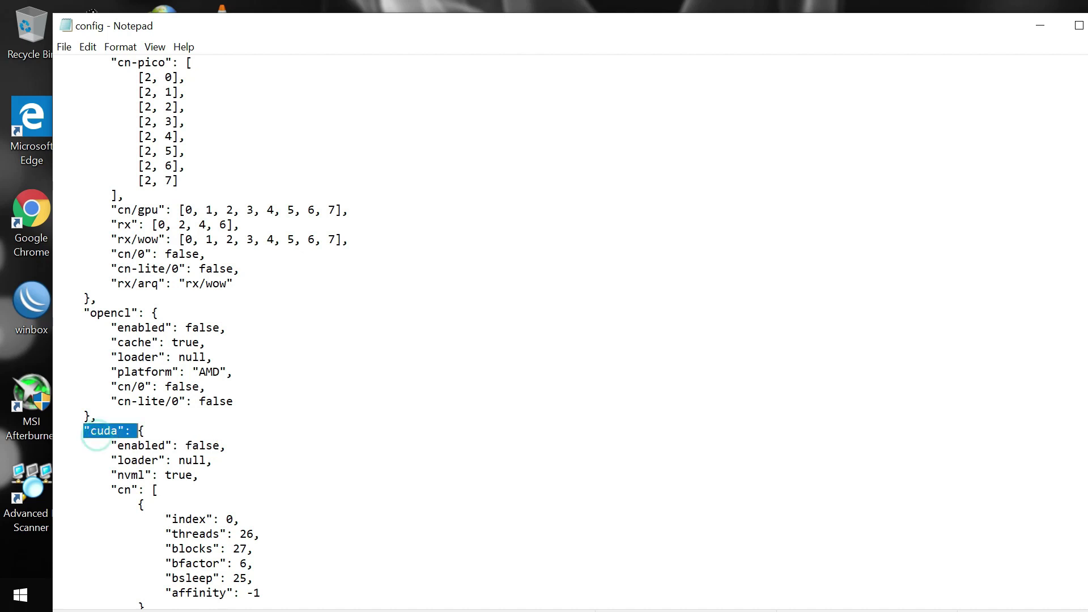
- Look through the cuda section's per-algorithm thread settings down to the donate-level and pools entries
{"action": "scroll", "coordinate": [137, 396], "scroll_direction": "down", "scroll_amount": 2}
{"action": "scroll", "coordinate": [283, 335], "scroll_direction": "down", "scroll_amount": 2}
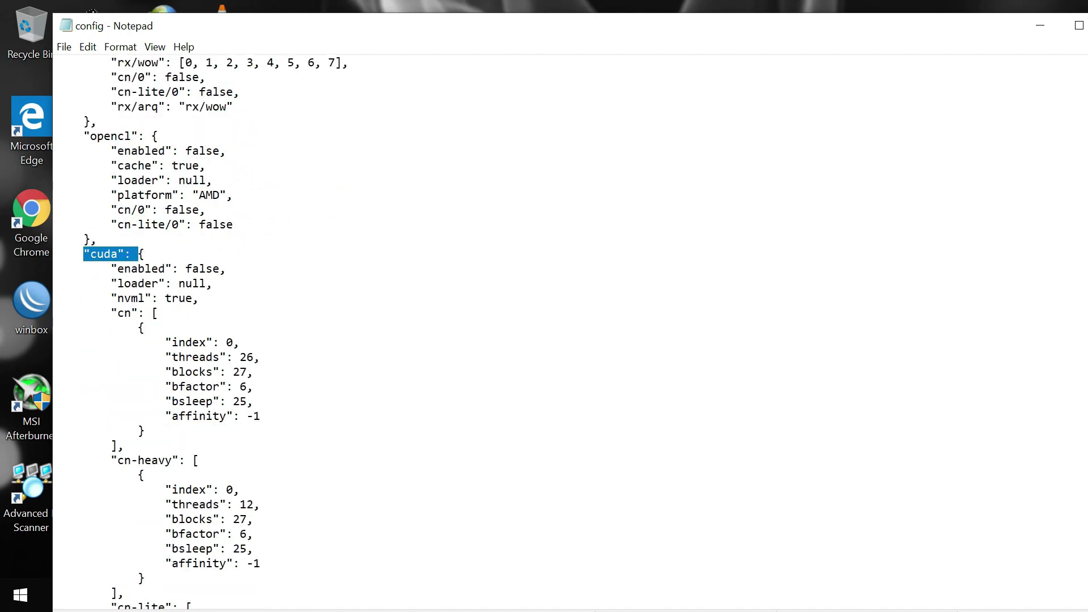
{"action": "scroll", "coordinate": [283, 334], "scroll_direction": "down", "scroll_amount": 1}
{"action": "scroll", "coordinate": [283, 335], "scroll_direction": "down", "scroll_amount": 8}
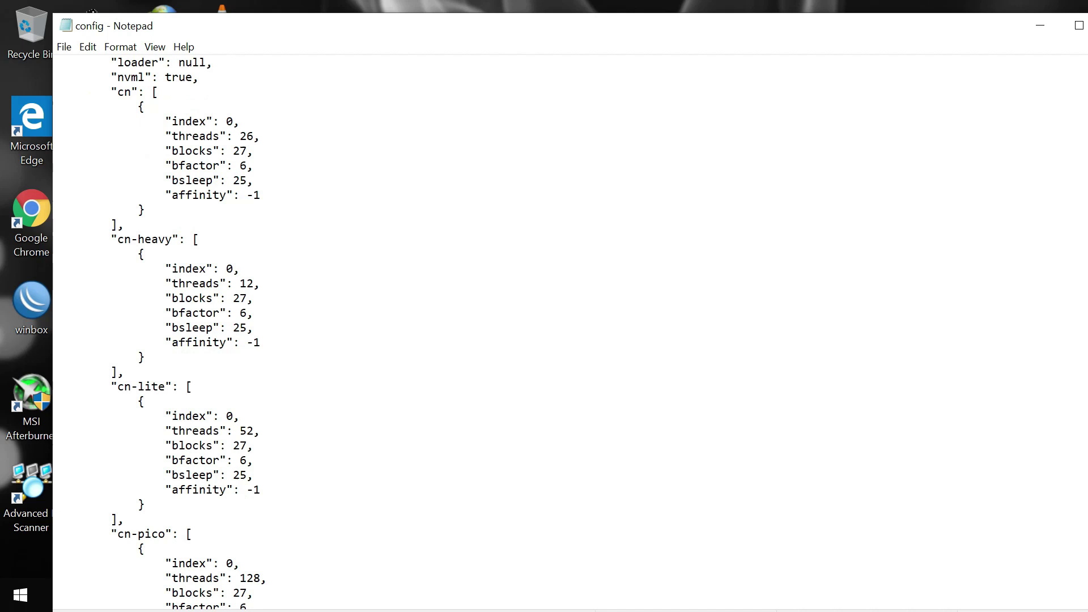
{"action": "scroll", "coordinate": [283, 334], "scroll_direction": "down", "scroll_amount": 8}
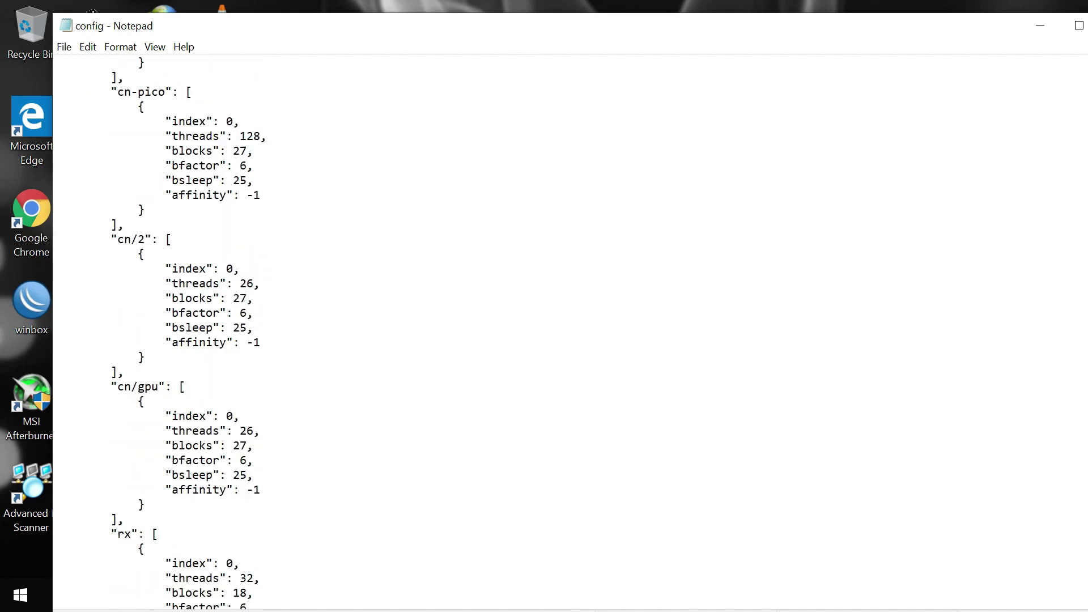
{"action": "scroll", "coordinate": [283, 334], "scroll_direction": "down", "scroll_amount": 7}
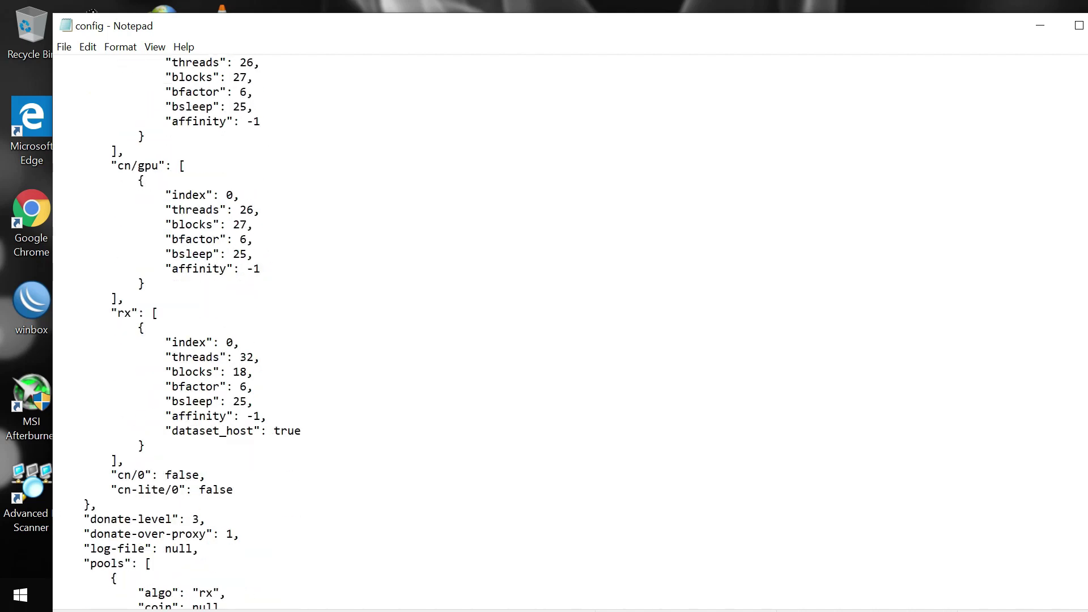
{"action": "scroll", "coordinate": [304, 334], "scroll_direction": "up", "scroll_amount": 1}
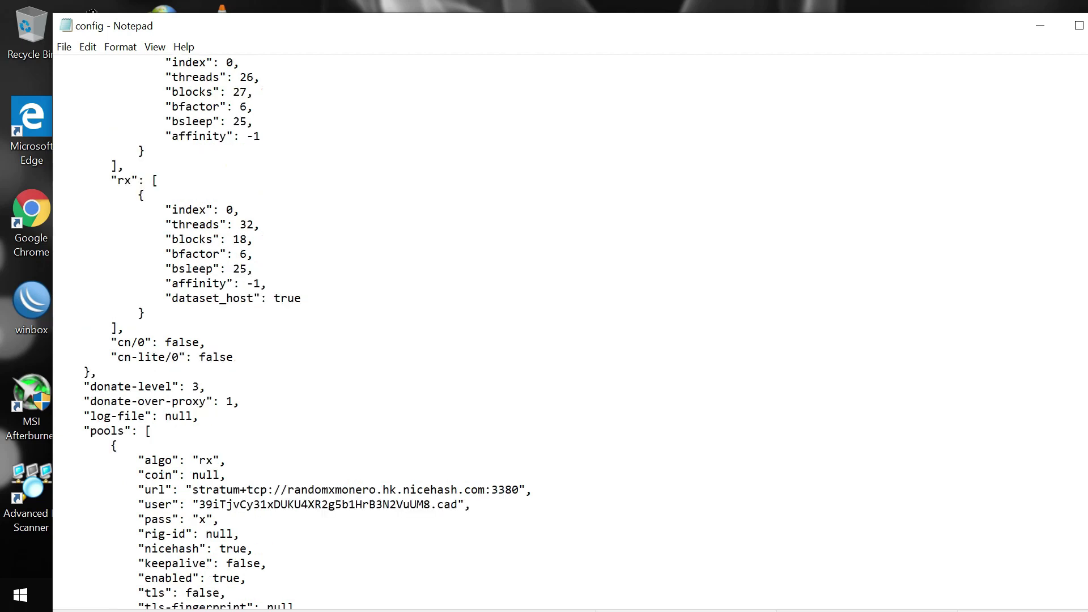
- Go back to the cpu section and examine its "rx" thread list
{"action": "scroll", "coordinate": [304, 333], "scroll_direction": "up", "scroll_amount": 8}
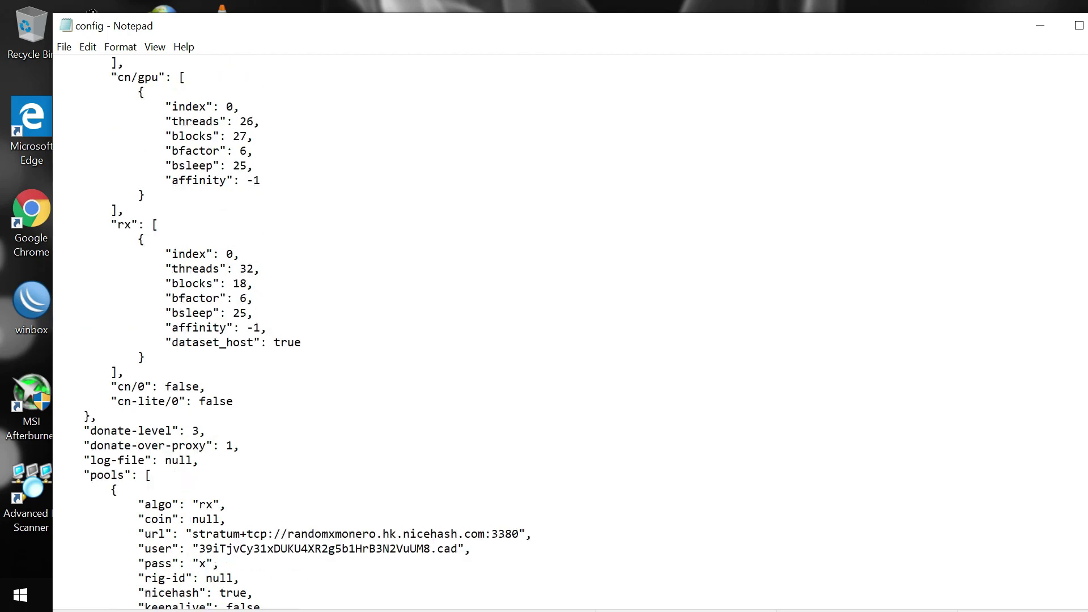
{"action": "scroll", "coordinate": [305, 334], "scroll_direction": "up", "scroll_amount": 10}
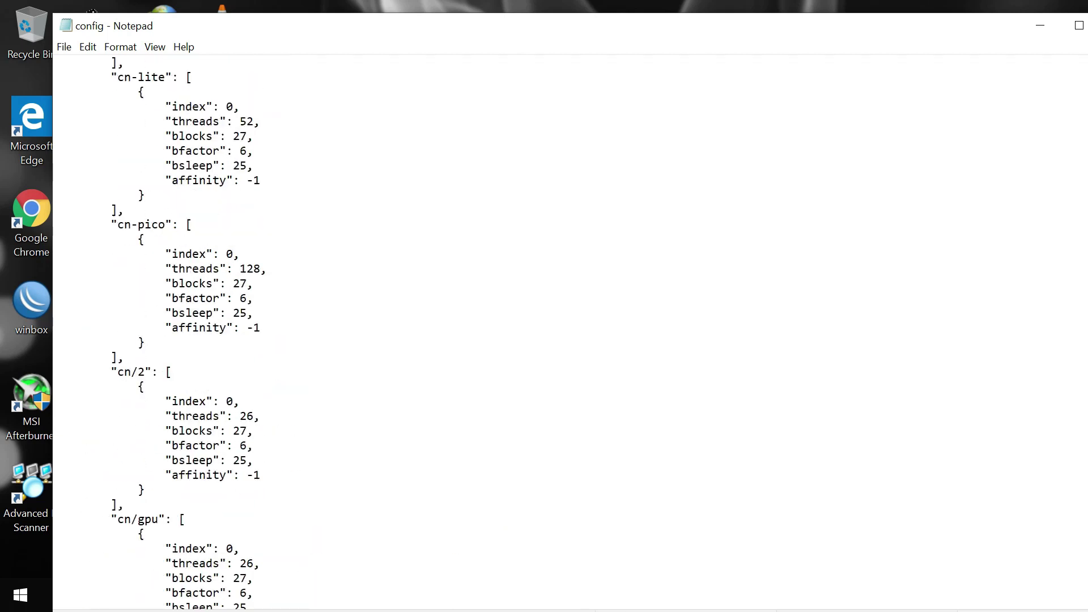
{"action": "scroll", "coordinate": [304, 333], "scroll_direction": "up", "scroll_amount": 9}
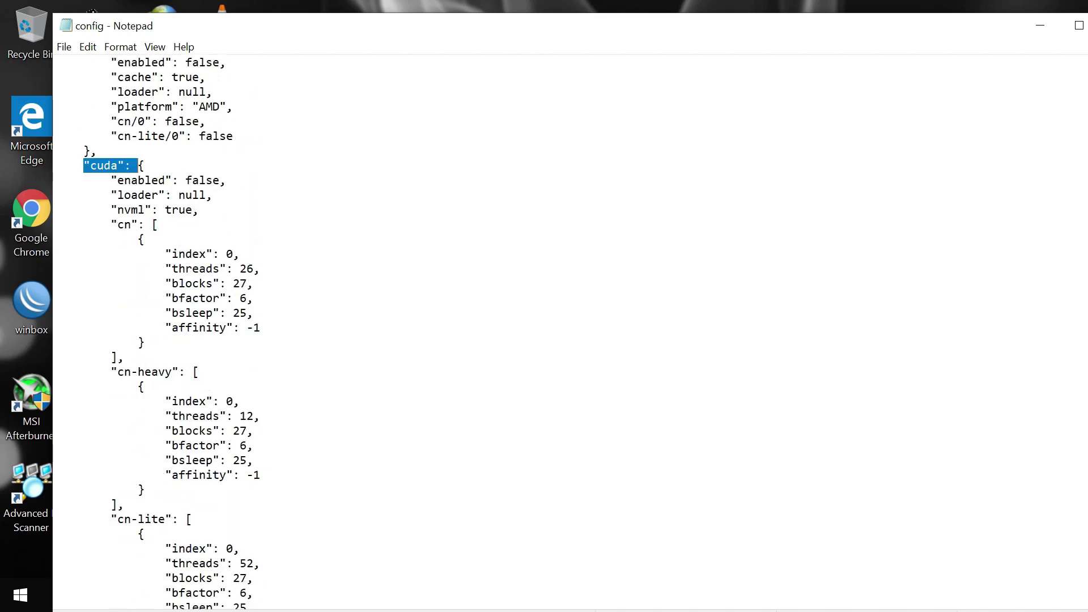
{"action": "scroll", "coordinate": [210, 333], "scroll_direction": "up", "scroll_amount": 1}
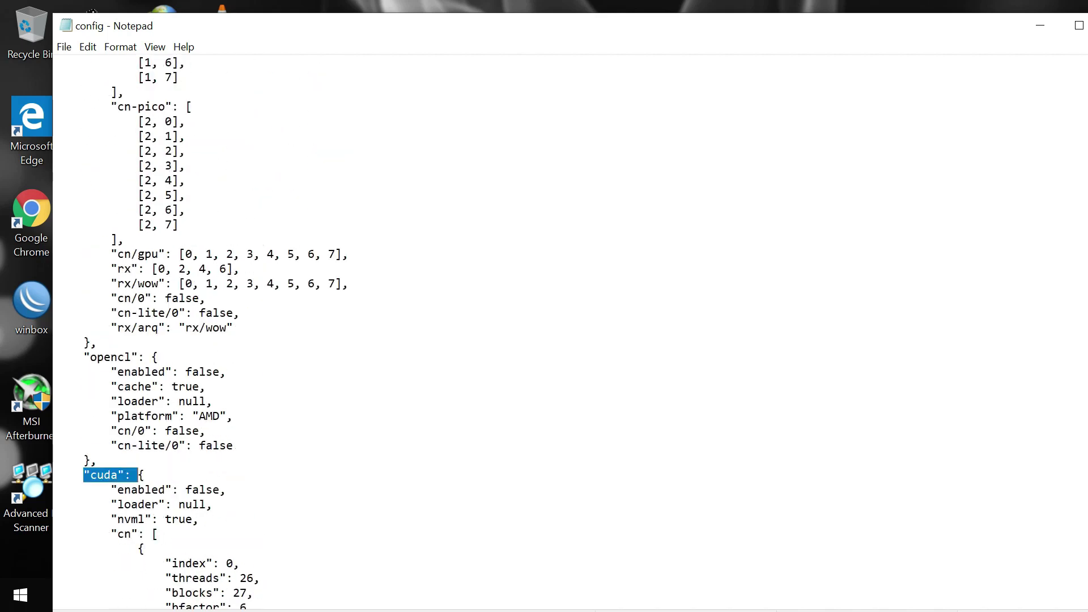
{"action": "left_click_drag", "start_coordinate": [152, 269], "coordinate": [219, 269]}
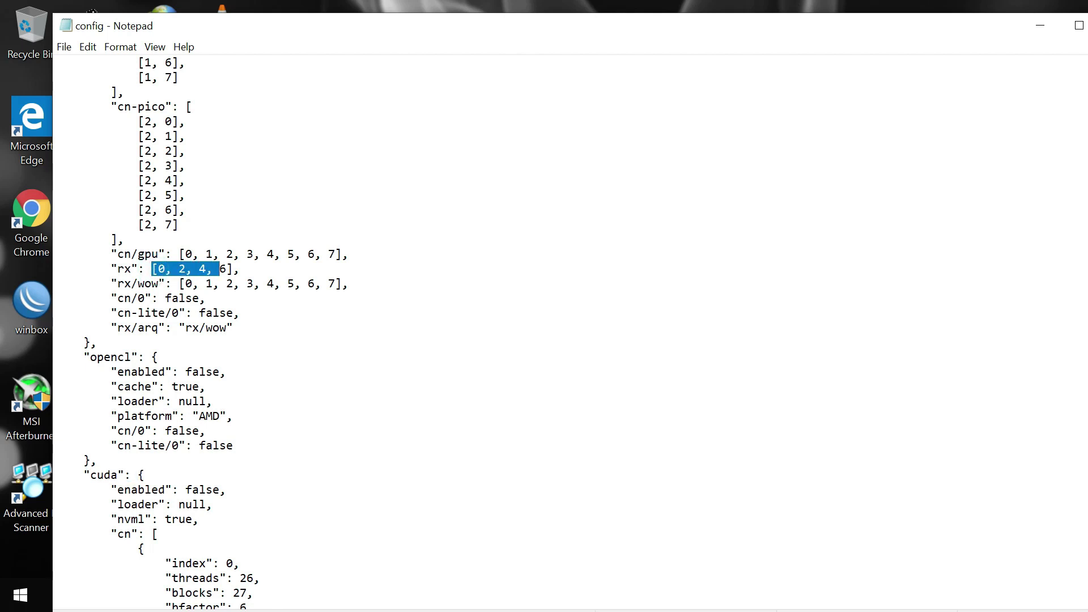
{"action": "left_click_drag", "start_coordinate": [111, 269], "coordinate": [240, 269]}
{"action": "scroll", "coordinate": [211, 333], "scroll_direction": "up", "scroll_amount": 3}
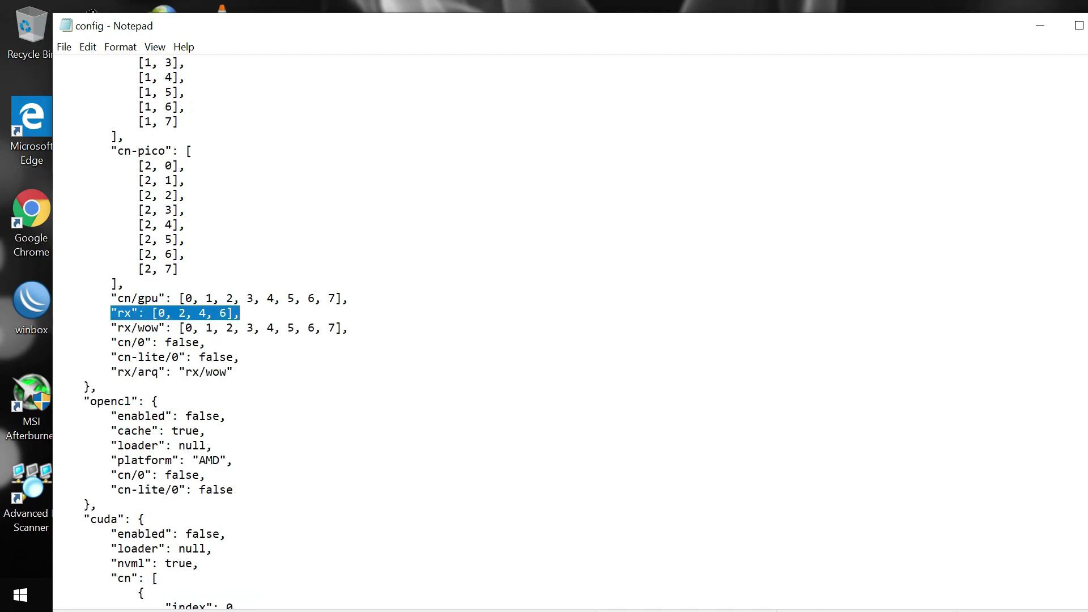
{"action": "scroll", "coordinate": [210, 334], "scroll_direction": "down", "scroll_amount": 1}
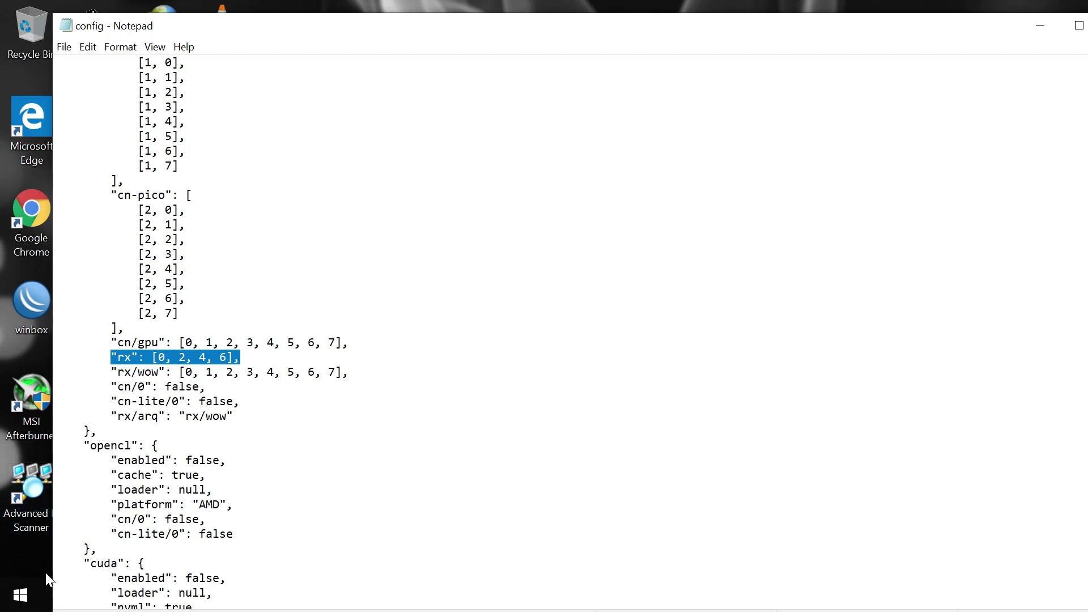
- Find and open Task Manager, maximize it, check the CPU performance details for cores and logical processors, and minimize it
{"action": "left_click", "coordinate": [26, 602]}
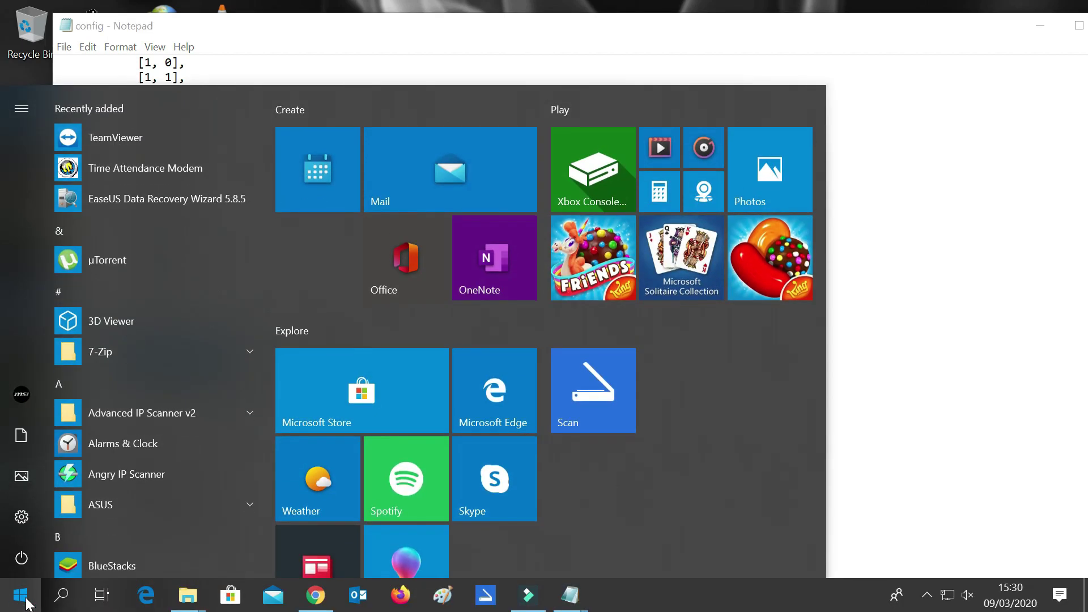
{"action": "left_click", "coordinate": [59, 604]}
{"action": "type", "text": "ta"}
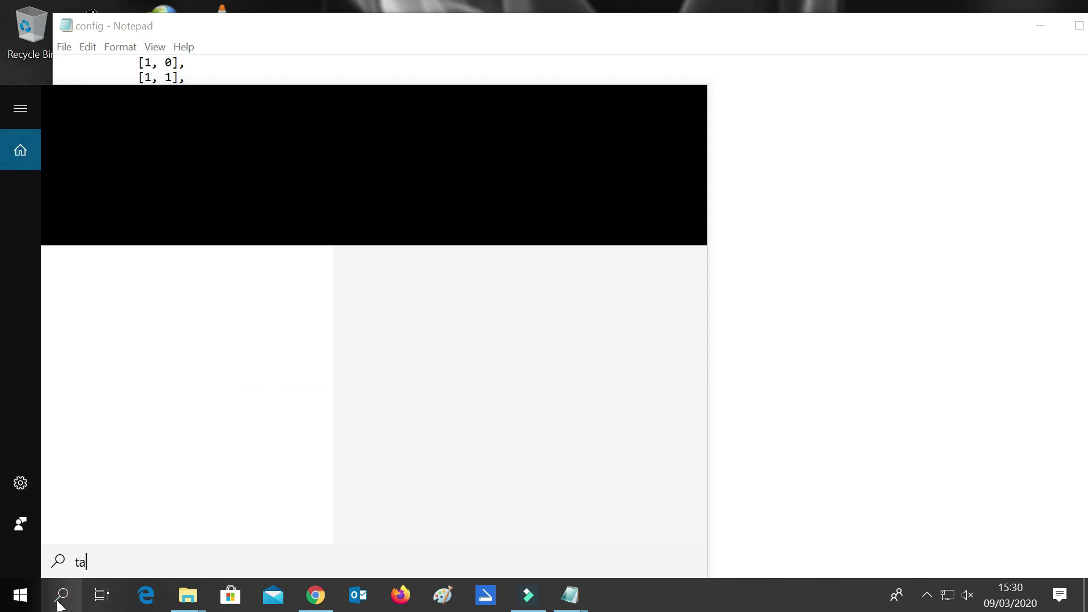
{"action": "type", "text": "sk"}
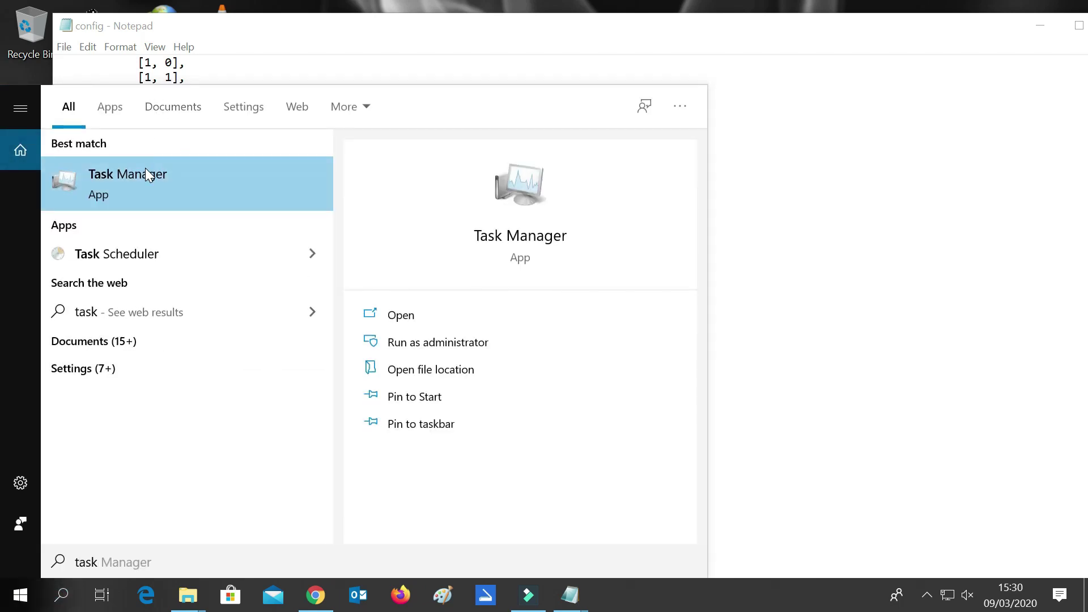
{"action": "left_click", "coordinate": [146, 174]}
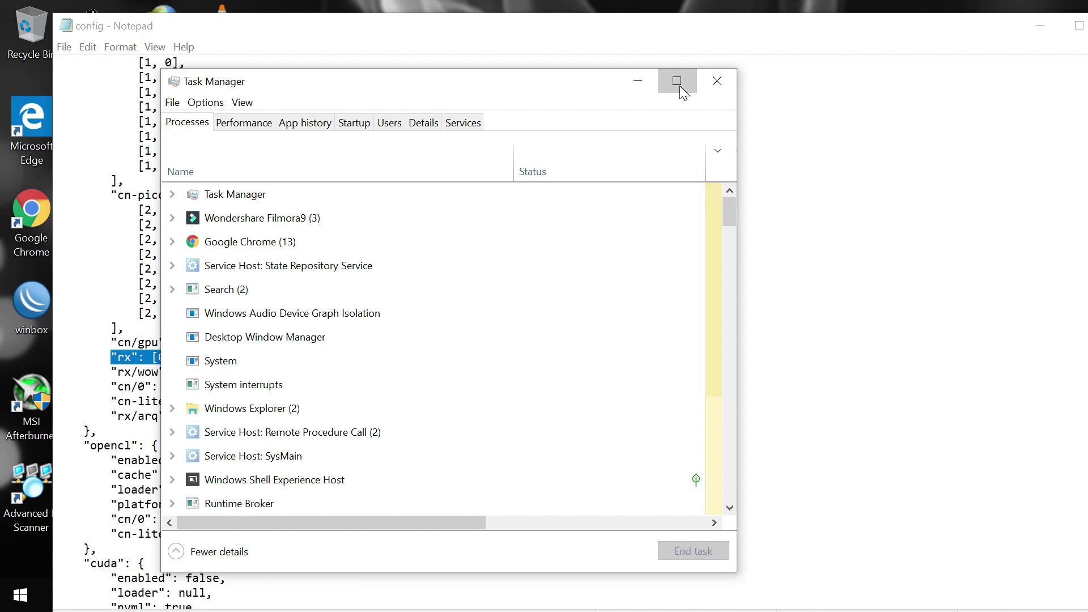
{"action": "left_click", "coordinate": [678, 83]}
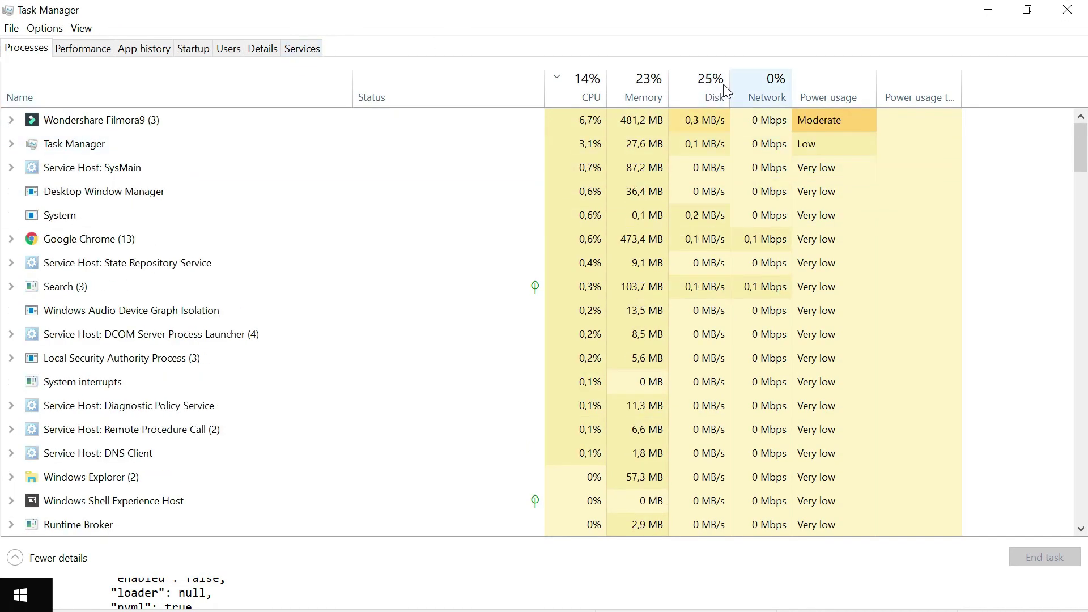
{"action": "left_click", "coordinate": [90, 50]}
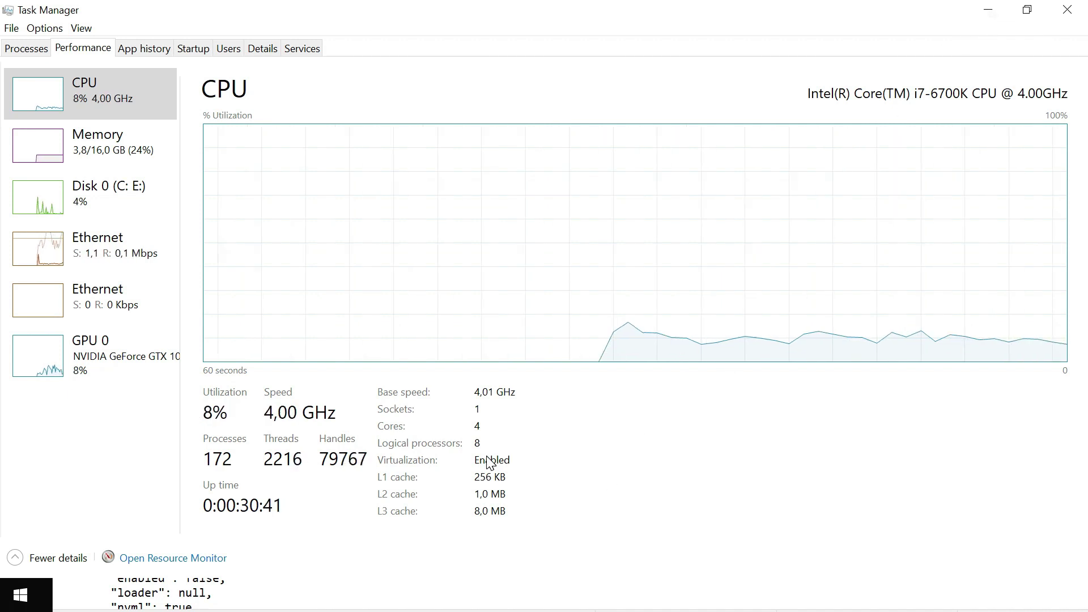
{"action": "left_click", "coordinate": [987, 10]}
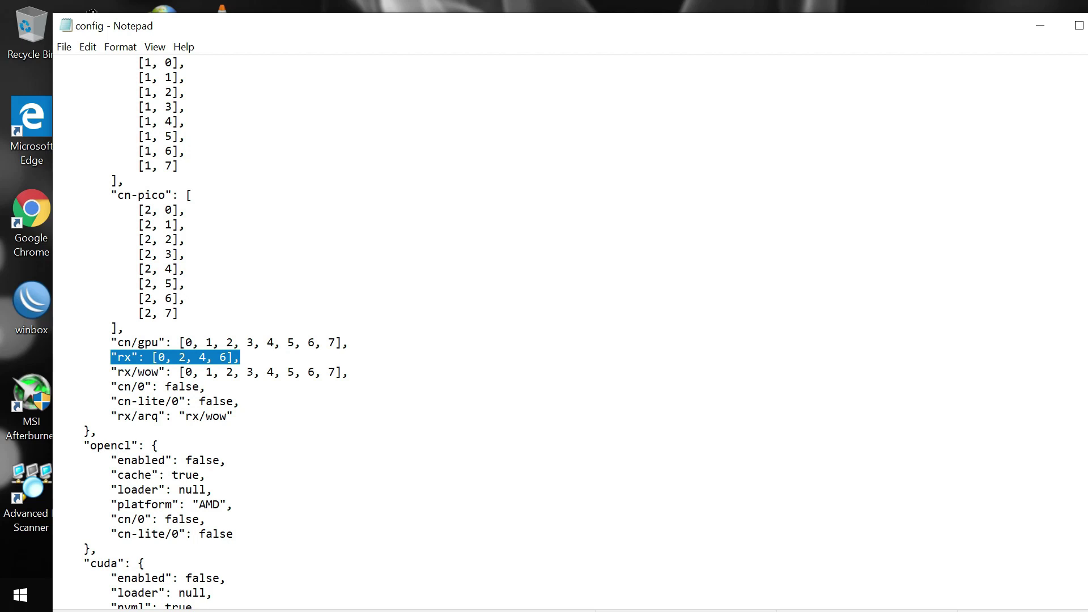
- Examine the individual thread numbers in the cpu section's "rx" line of the config file
{"action": "left_click", "coordinate": [159, 358]}
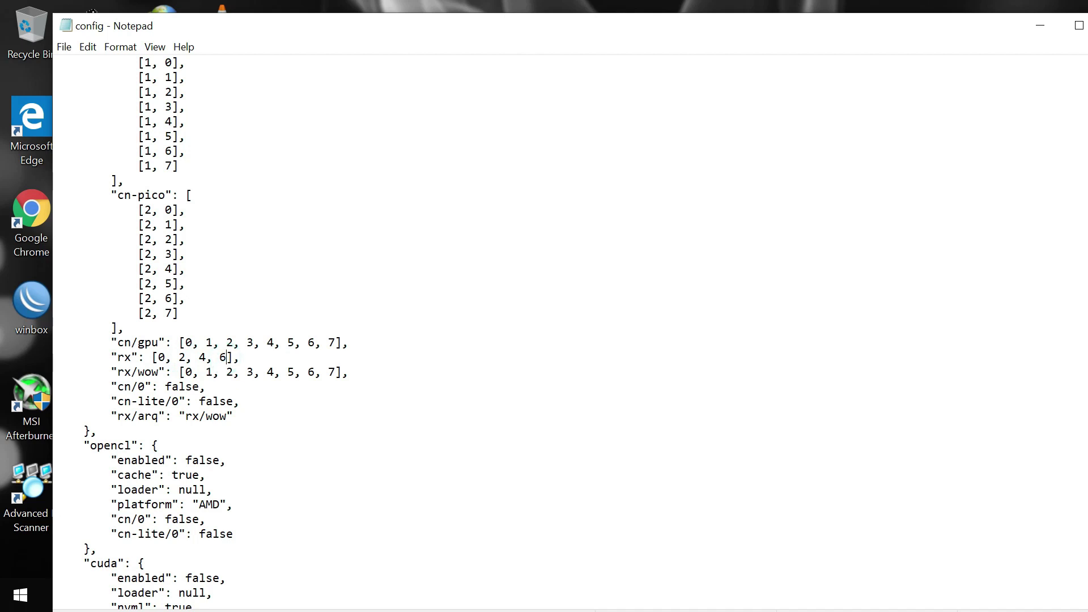
{"action": "left_click", "coordinate": [159, 357]}
{"action": "left_click", "coordinate": [159, 357]}
{"action": "left_click", "coordinate": [159, 357]}
{"action": "left_click", "coordinate": [178, 357]}
{"action": "left_click_drag", "start_coordinate": [117, 357], "coordinate": [239, 357]}
{"action": "left_click", "coordinate": [243, 357]}
{"action": "left_click_drag", "start_coordinate": [152, 357], "coordinate": [235, 357]}
{"action": "left_click", "coordinate": [235, 356]}
- Put the config file away and bring Task Manager back to recheck the CPU's logical processors
{"action": "scroll", "coordinate": [544, 334], "scroll_direction": "down", "scroll_amount": 2}
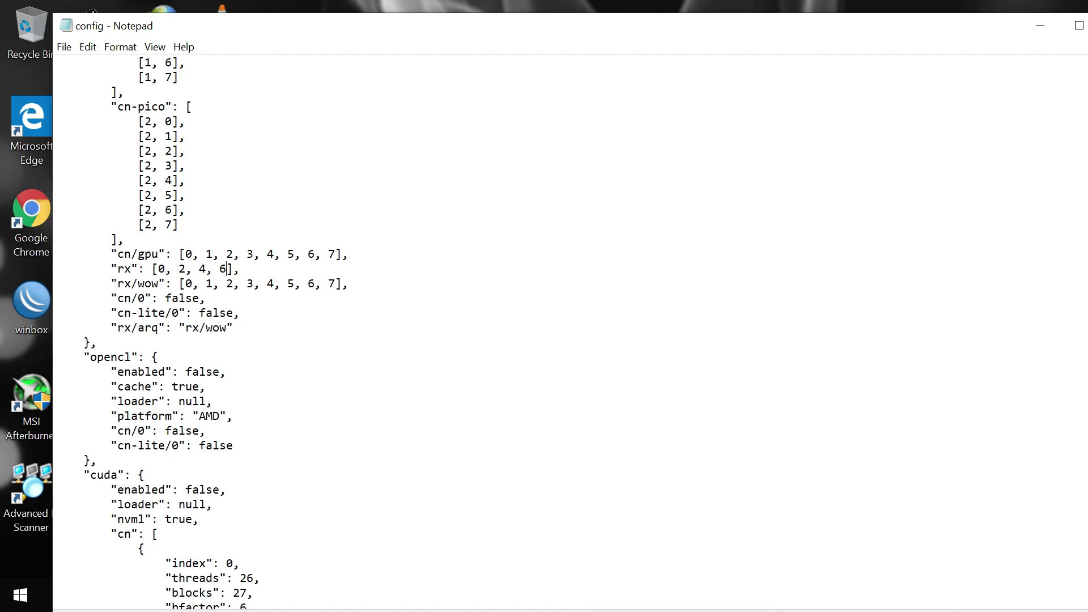
{"action": "left_click", "coordinate": [1030, 31]}
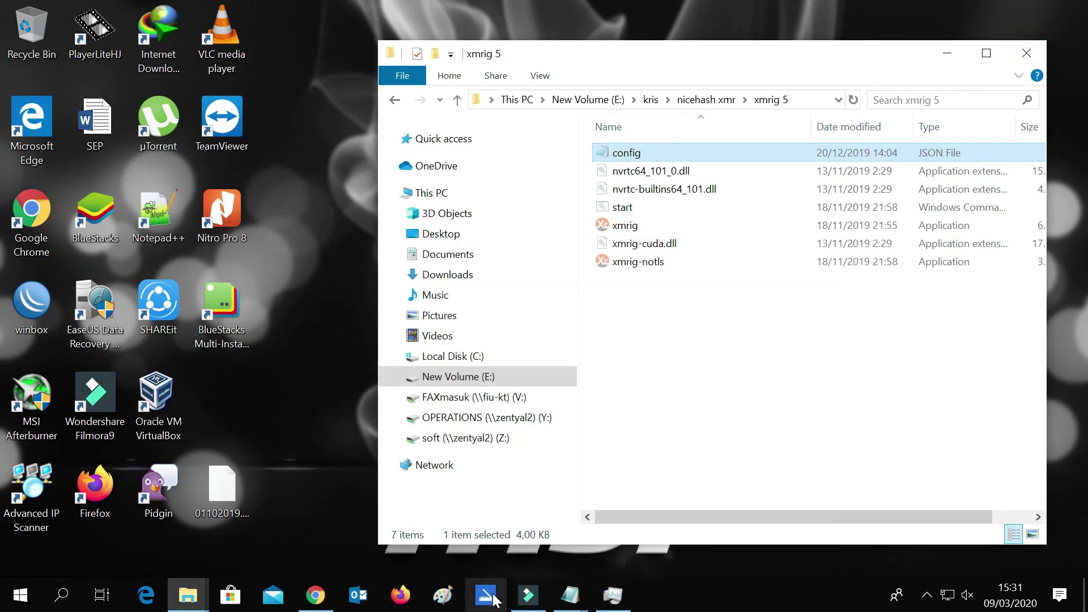
{"action": "left_click", "coordinate": [612, 595]}
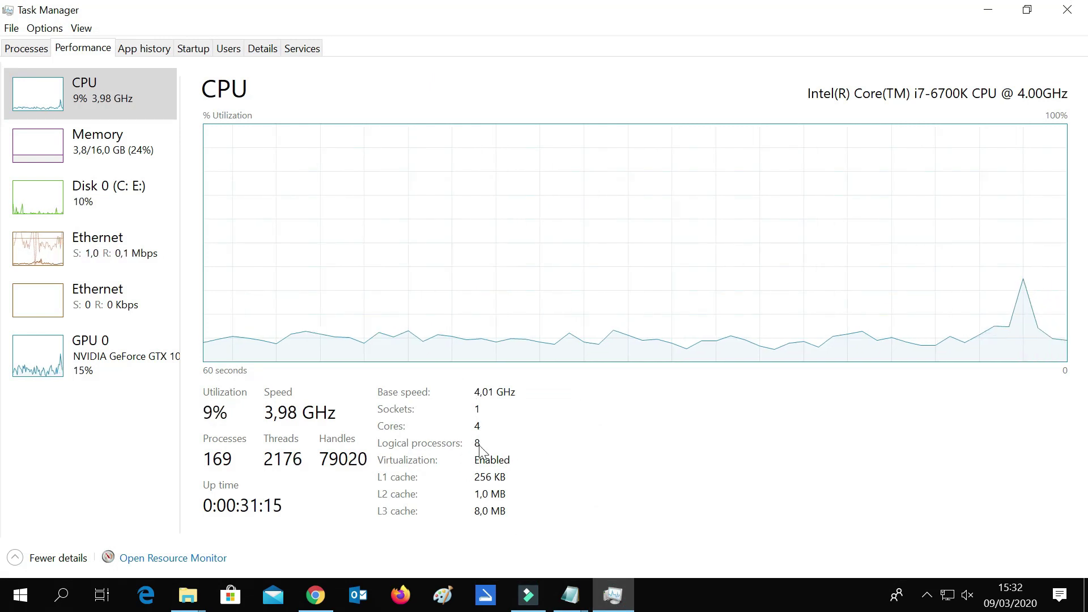
- Put Task Manager away, return to the config file, and examine the "algo" and "url" entries in its pools section
{"action": "left_click", "coordinate": [987, 10]}
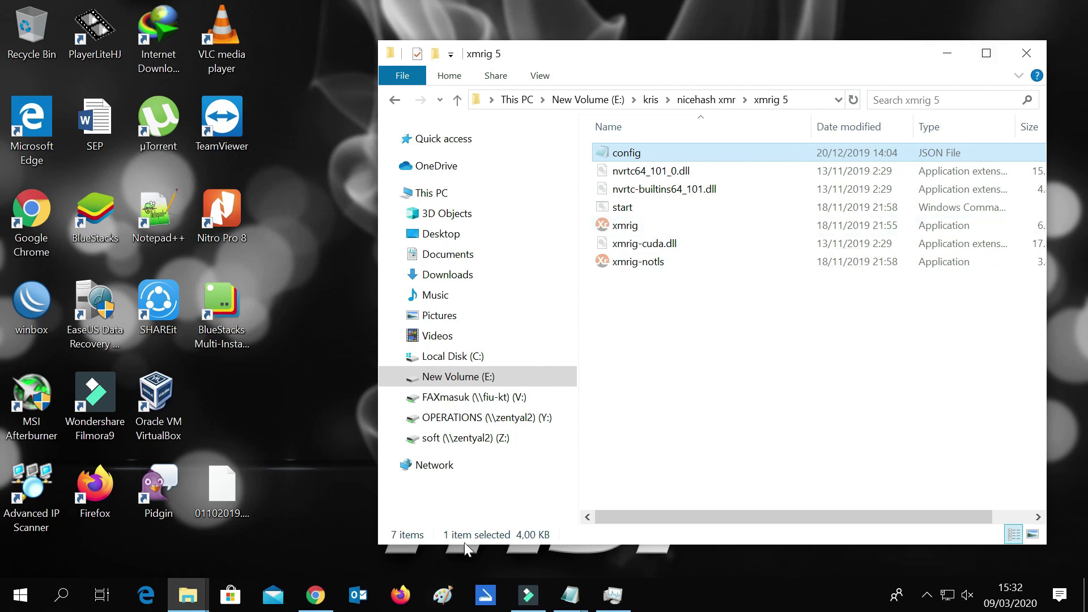
{"action": "left_click", "coordinate": [566, 602]}
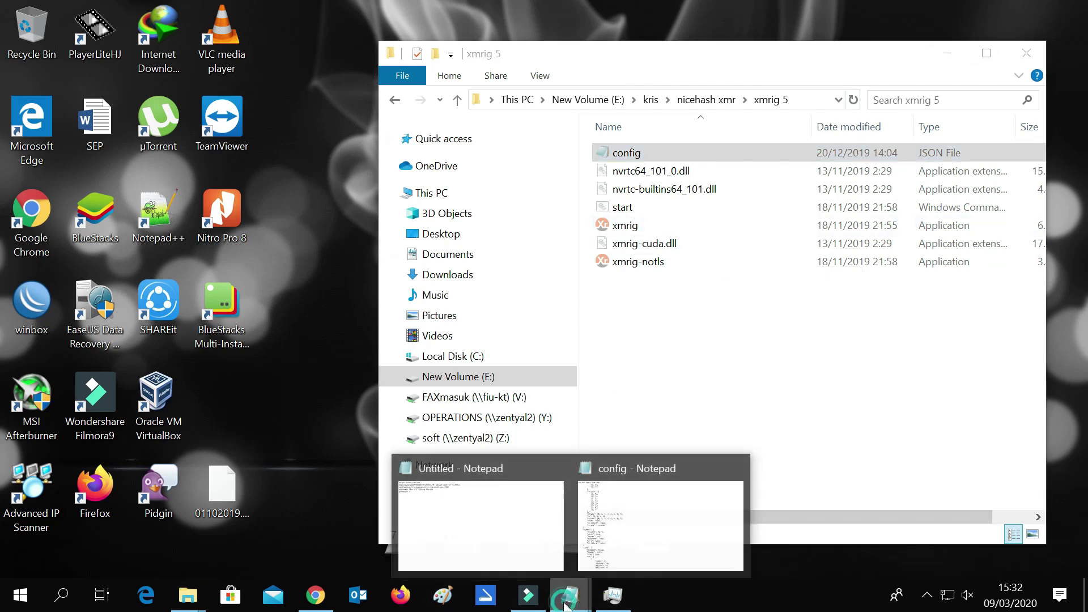
{"action": "left_click", "coordinate": [625, 545]}
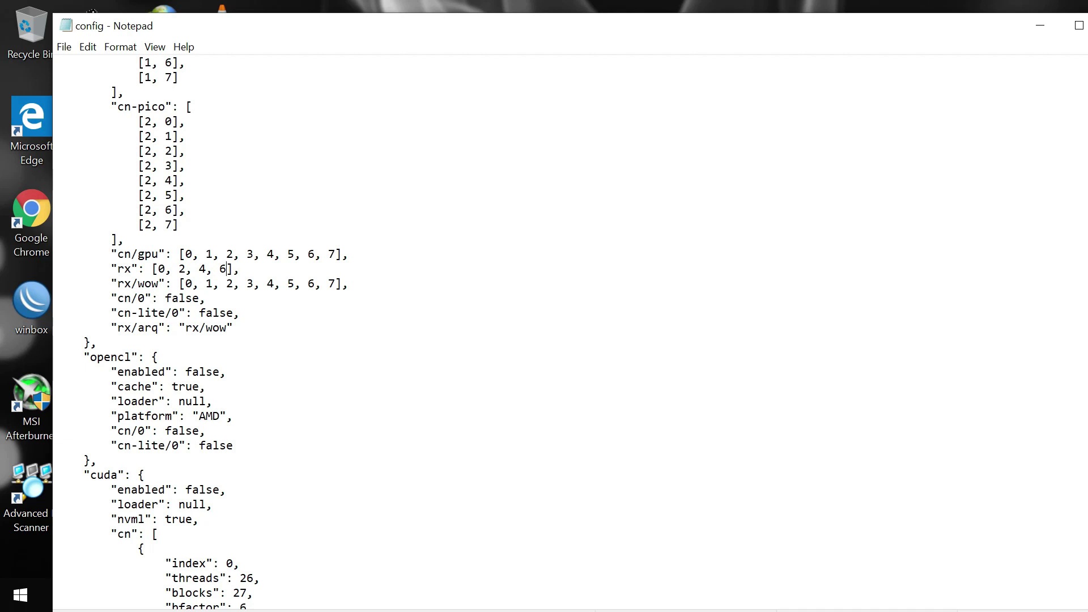
{"action": "scroll", "coordinate": [227, 333], "scroll_direction": "down", "scroll_amount": 3}
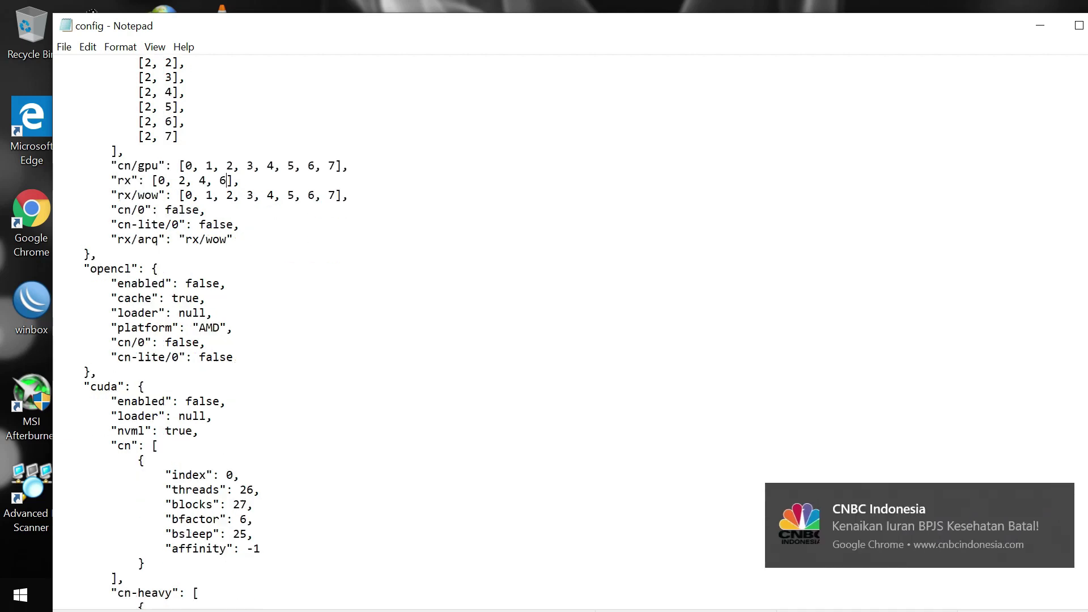
{"action": "scroll", "coordinate": [227, 333], "scroll_direction": "down", "scroll_amount": 16}
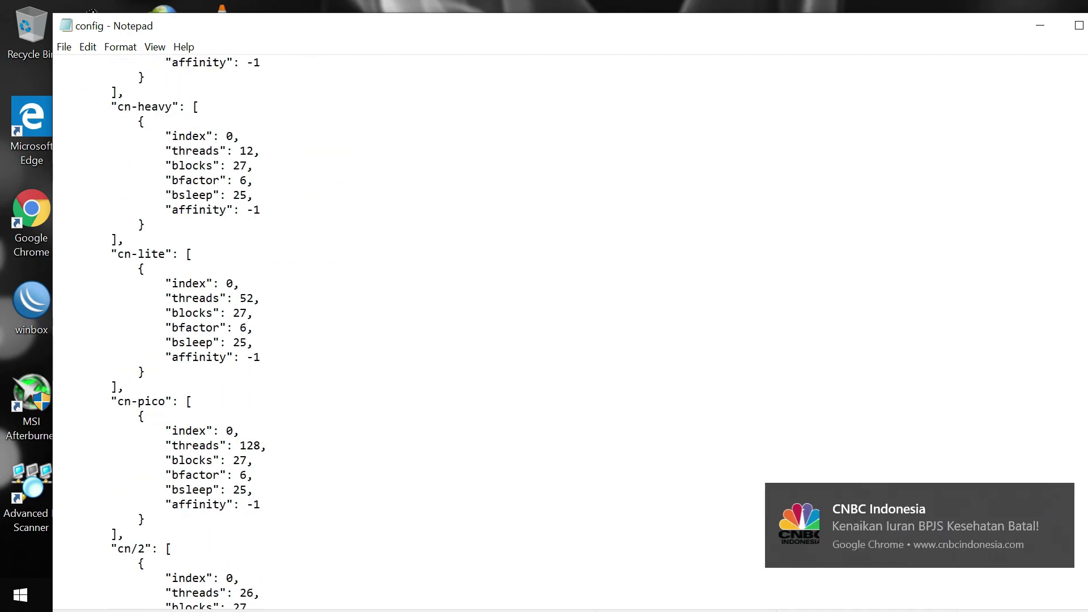
{"action": "scroll", "coordinate": [227, 333], "scroll_direction": "down", "scroll_amount": 12}
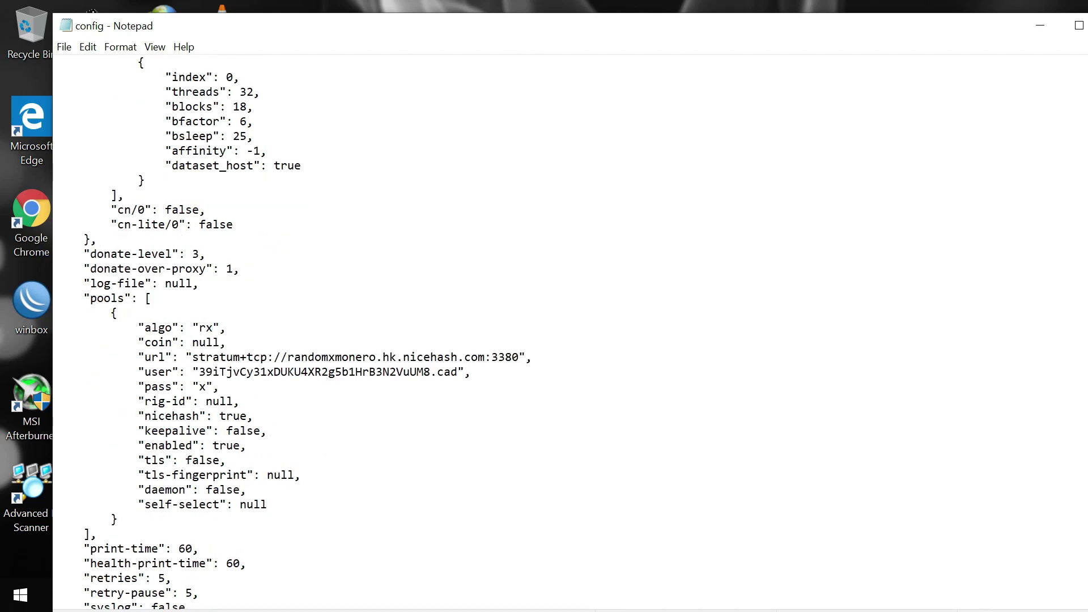
{"action": "left_click_drag", "start_coordinate": [137, 327], "coordinate": [226, 328]}
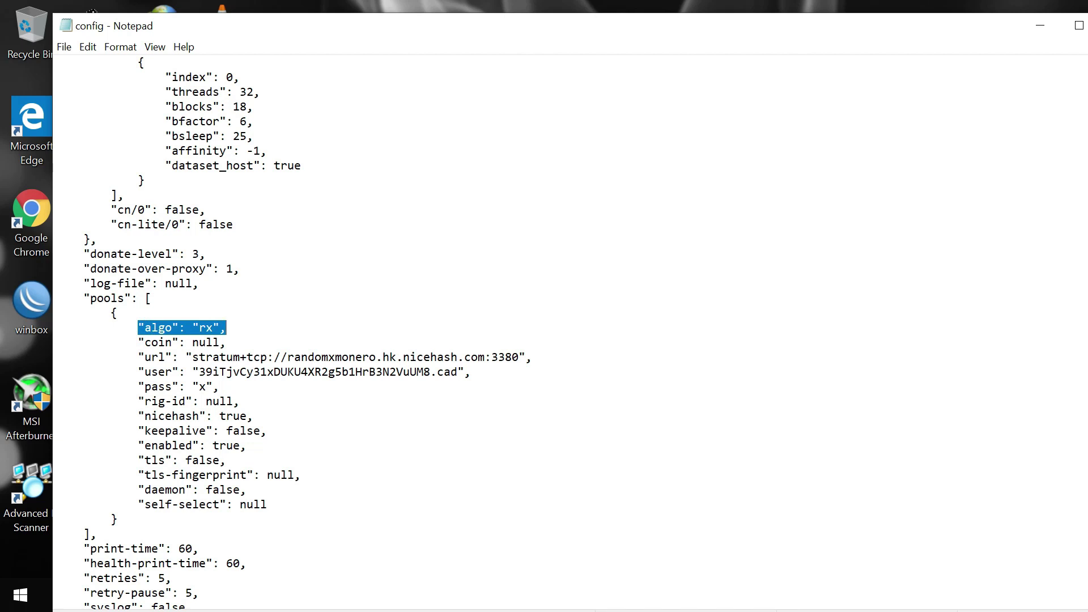
{"action": "left_click_drag", "start_coordinate": [199, 328], "coordinate": [519, 357]}
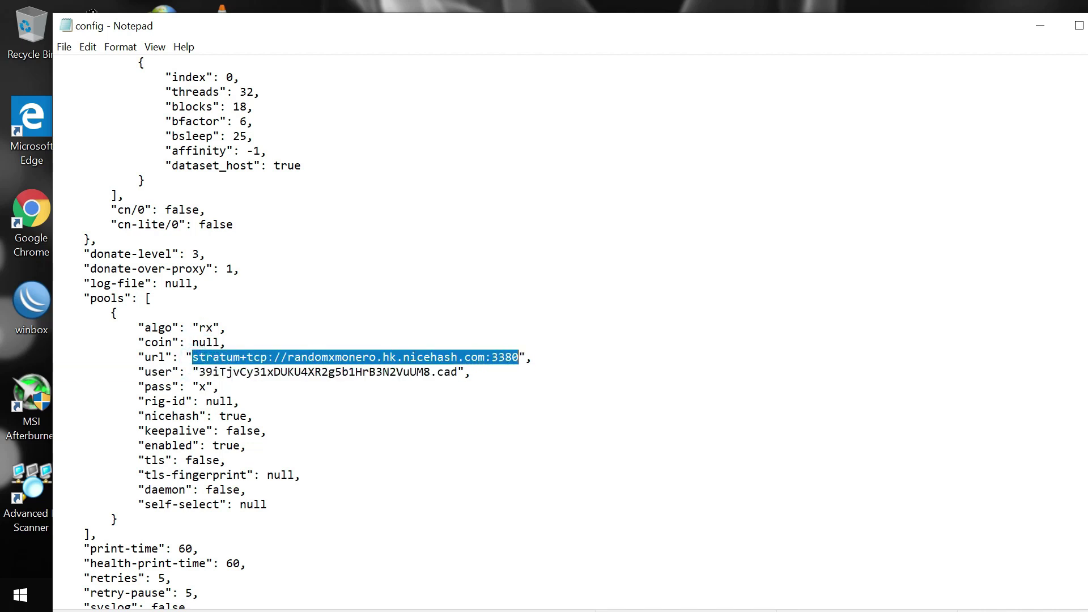
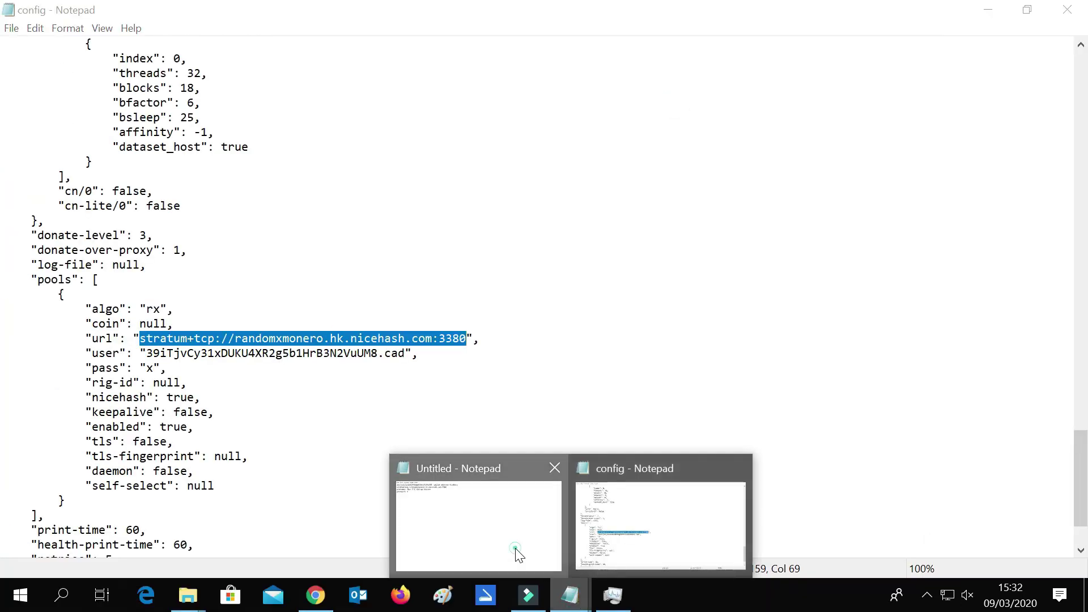
- Bring up the untitled notes beside the config file and examine the wallet address on their first line
{"action": "left_click", "coordinate": [517, 554]}
{"action": "left_click_drag", "start_coordinate": [946, 95], "coordinate": [757, 113]}
{"action": "left_click_drag", "start_coordinate": [916, 241], "coordinate": [389, 250]}
{"action": "left_click_drag", "start_coordinate": [217, 110], "coordinate": [842, 60]}
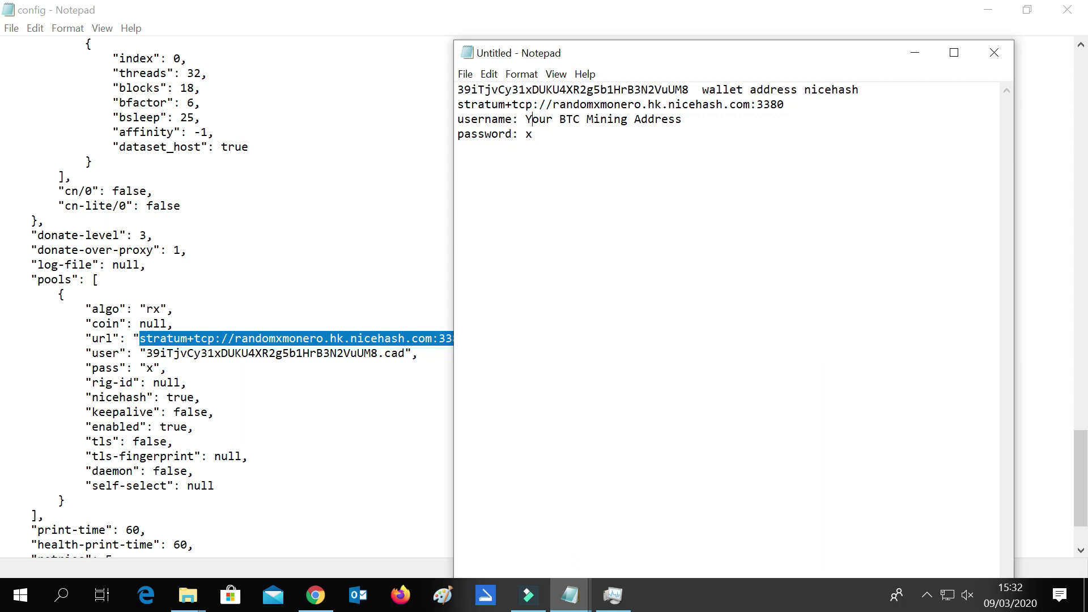
{"action": "double_click", "coordinate": [634, 90]}
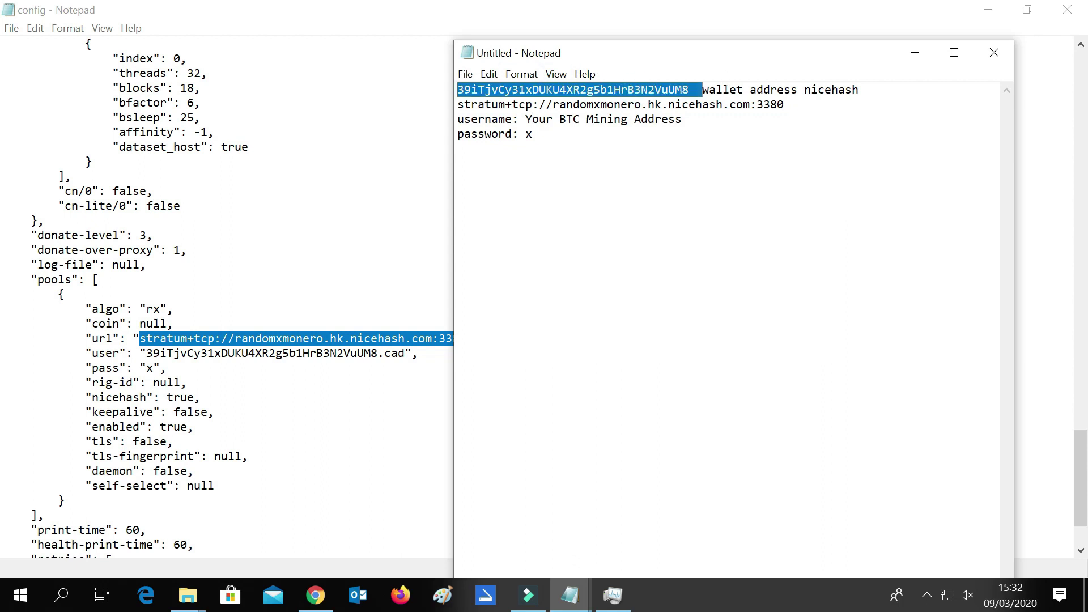
{"action": "left_click", "coordinate": [715, 90]}
{"action": "double_click", "coordinate": [619, 89]}
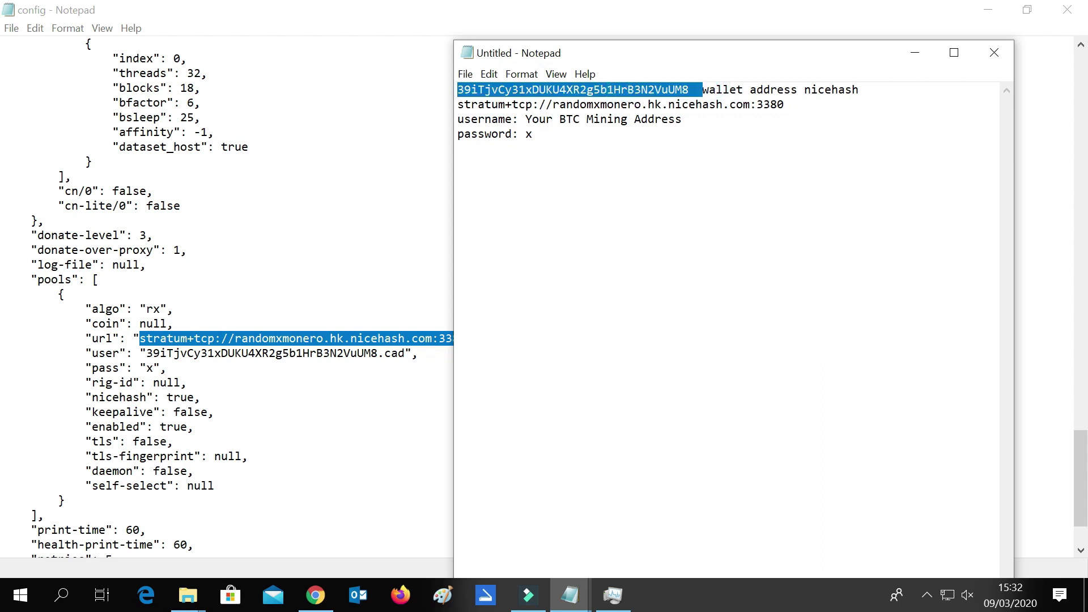
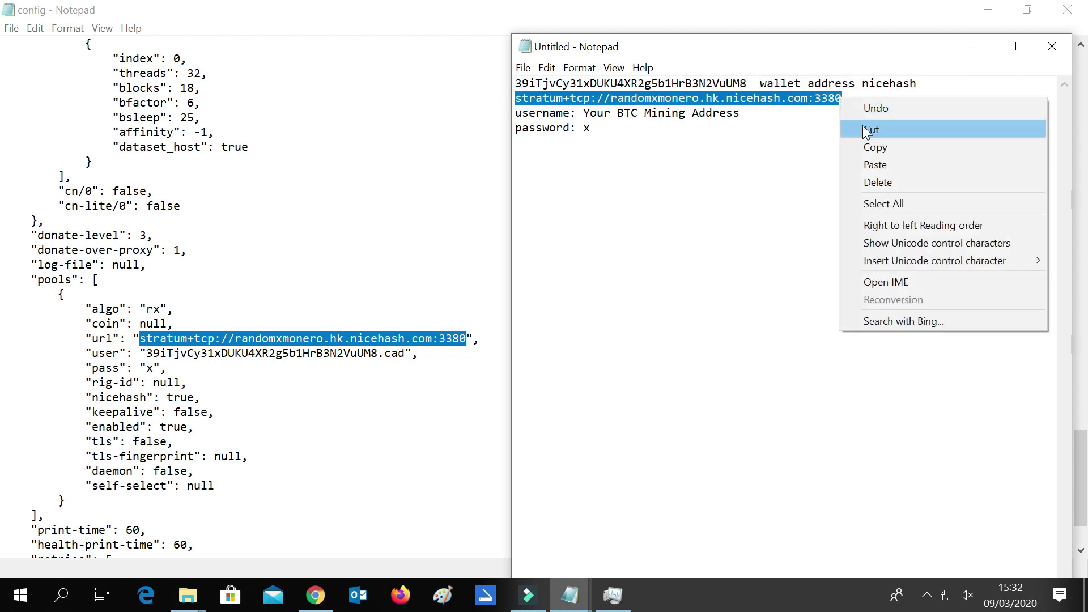
- Copy the NiceHash stratum URL from the notes and select the matching "url" value in the config file's pools section
{"action": "left_click", "coordinate": [875, 148]}
{"action": "left_click", "coordinate": [369, 339]}
{"action": "left_click_drag", "start_coordinate": [187, 338], "coordinate": [480, 339]}
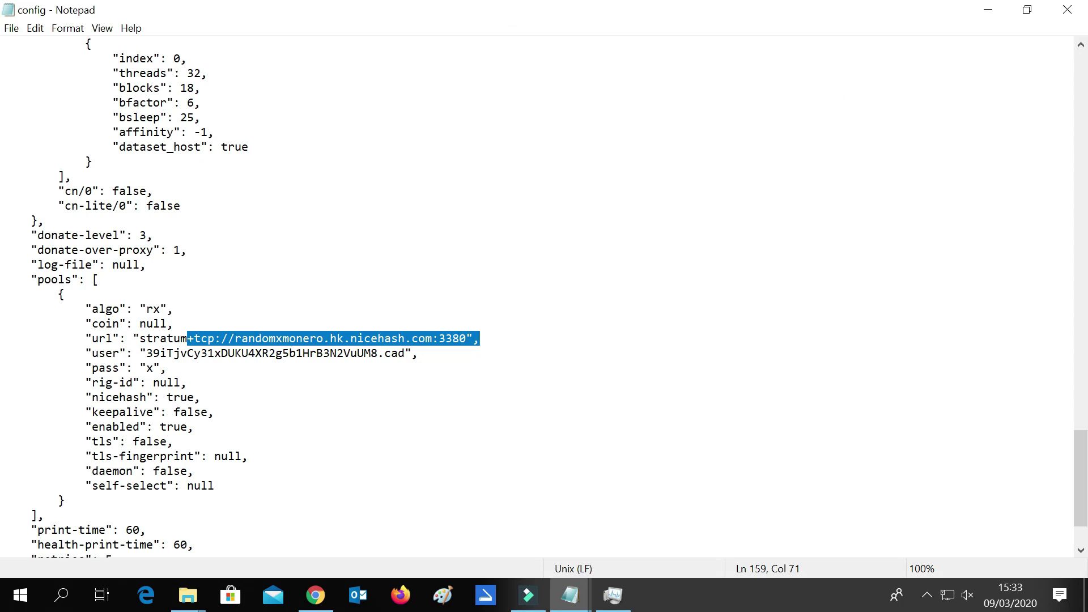
{"action": "left_click_drag", "start_coordinate": [140, 338], "coordinate": [465, 338]}
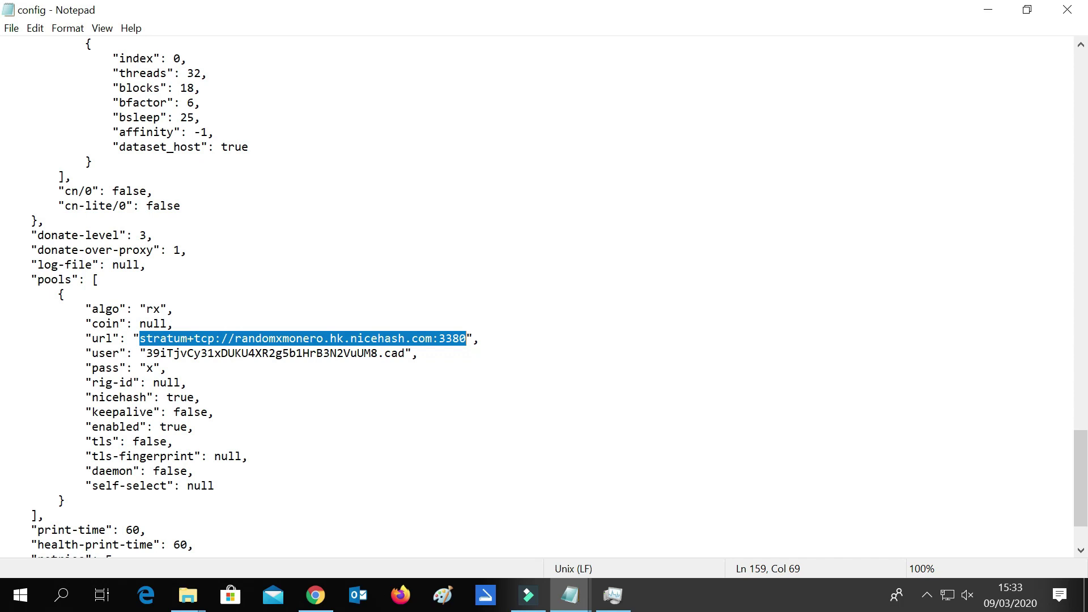
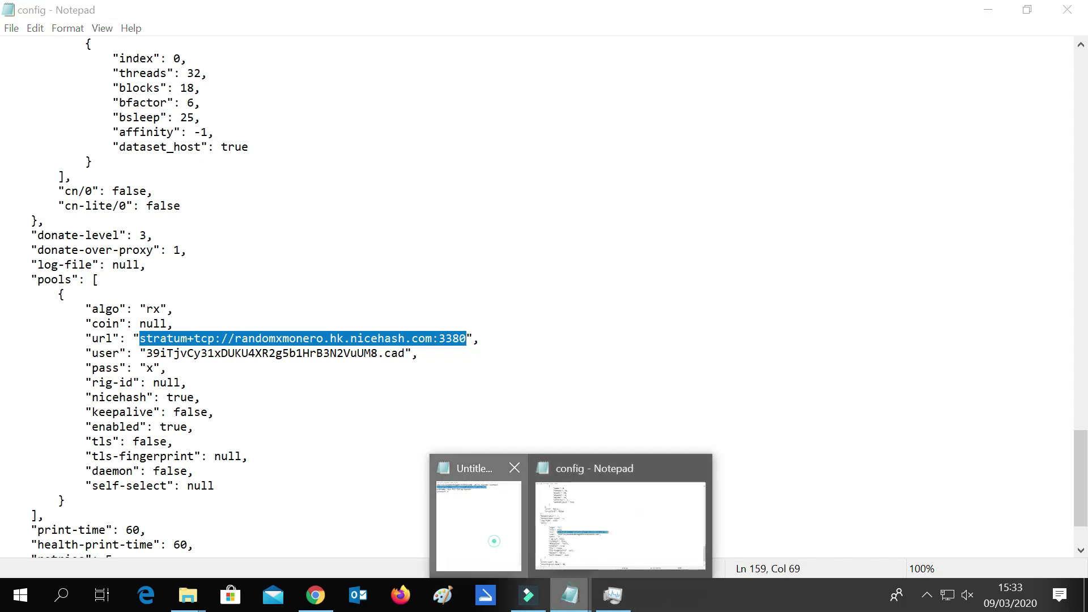
- Copy the NiceHash wallet address from the notes, locate it before ".cad" in the config's "user" value, and put the notes away
{"action": "left_click", "coordinate": [493, 538]}
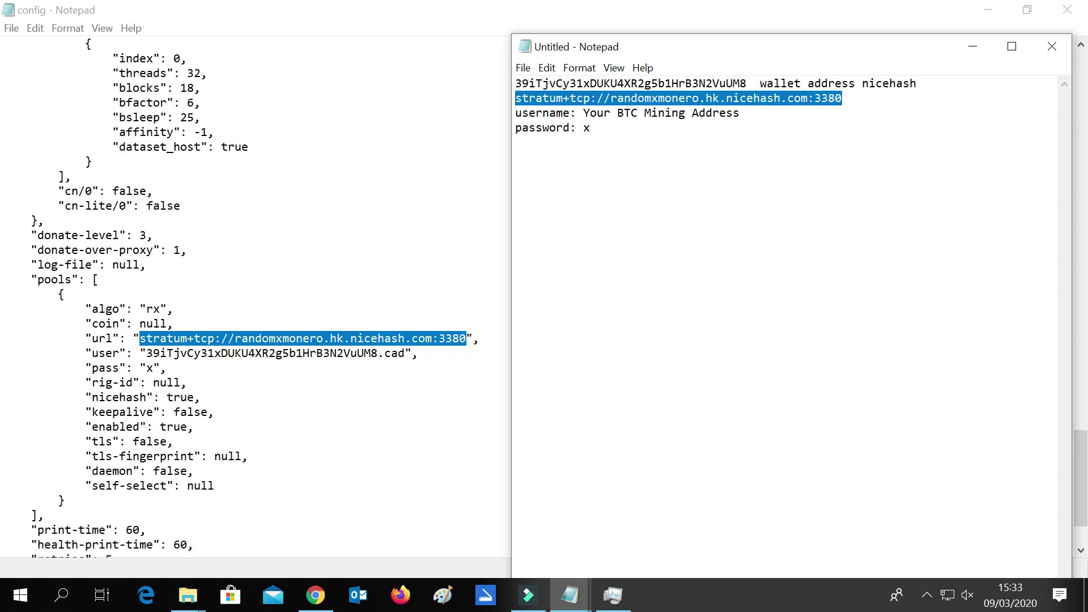
{"action": "left_click_drag", "start_coordinate": [515, 83], "coordinate": [748, 83]}
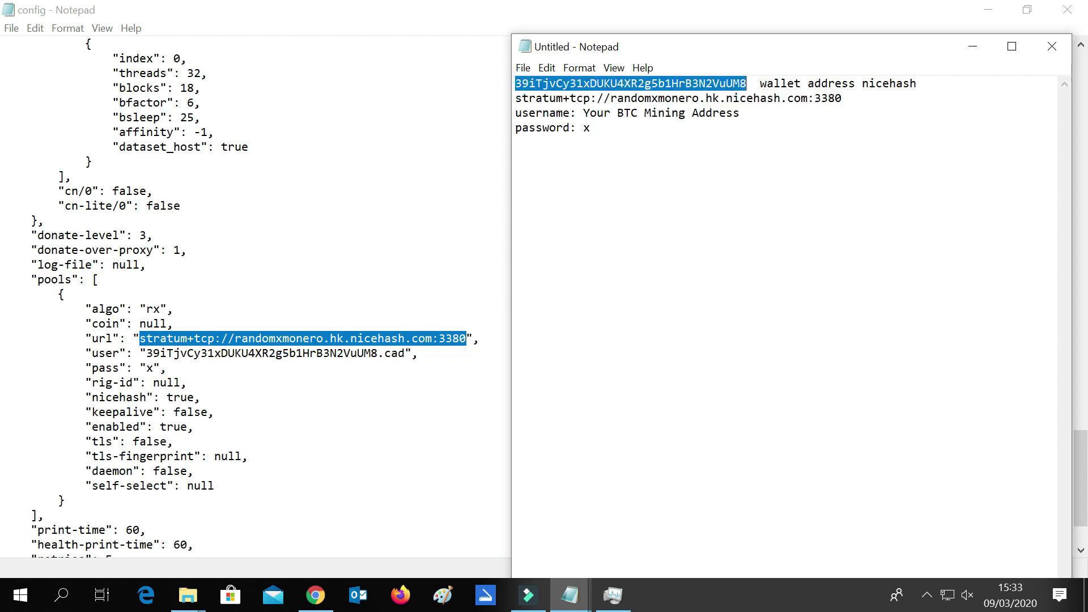
{"action": "right_click", "coordinate": [730, 85]}
{"action": "left_click", "coordinate": [756, 130]}
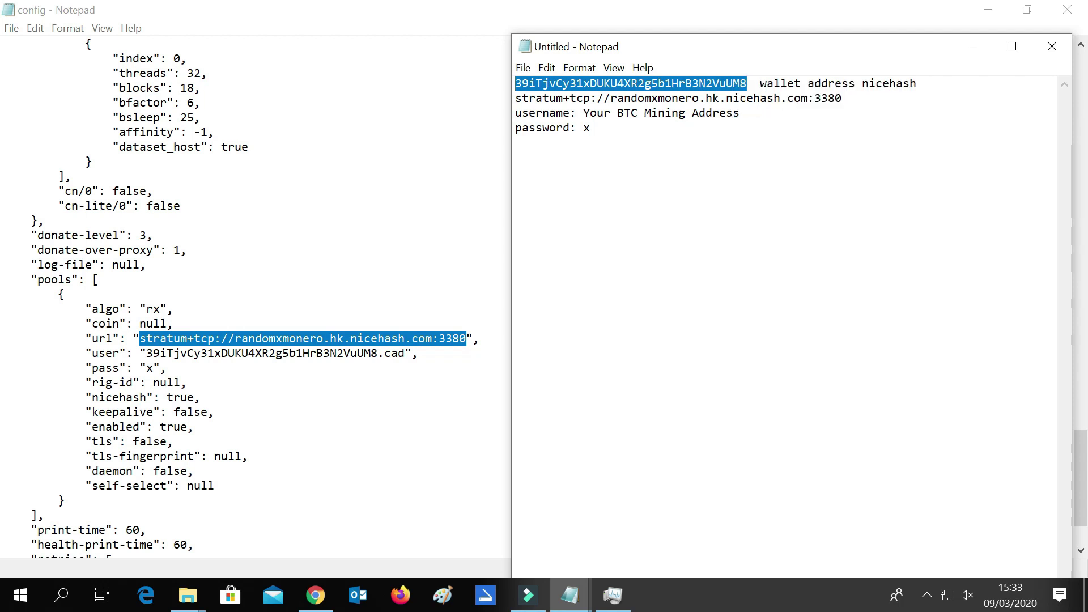
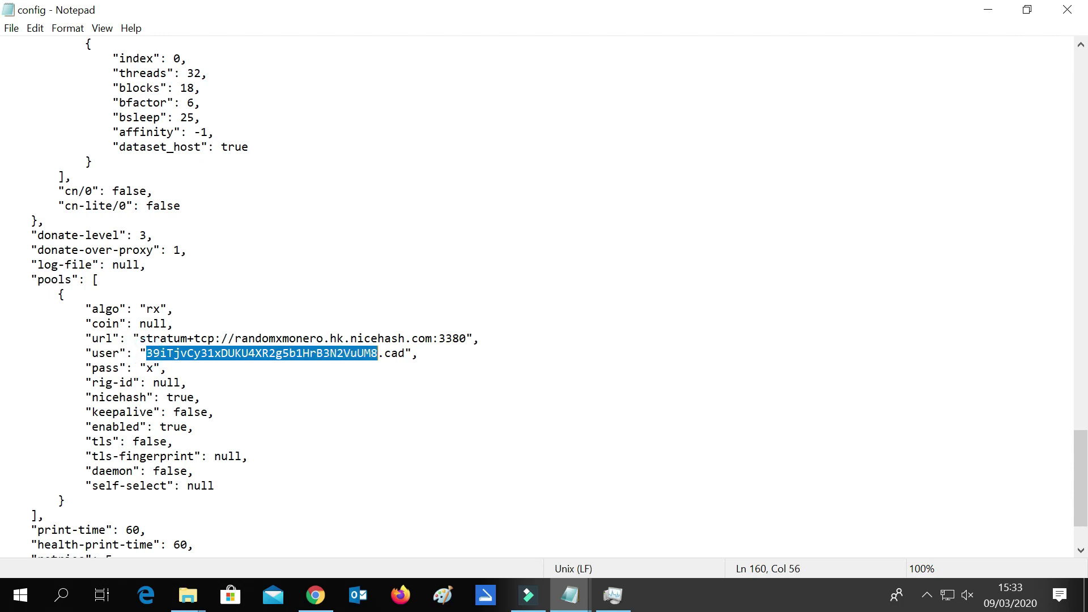
{"action": "left_click", "coordinate": [385, 353]}
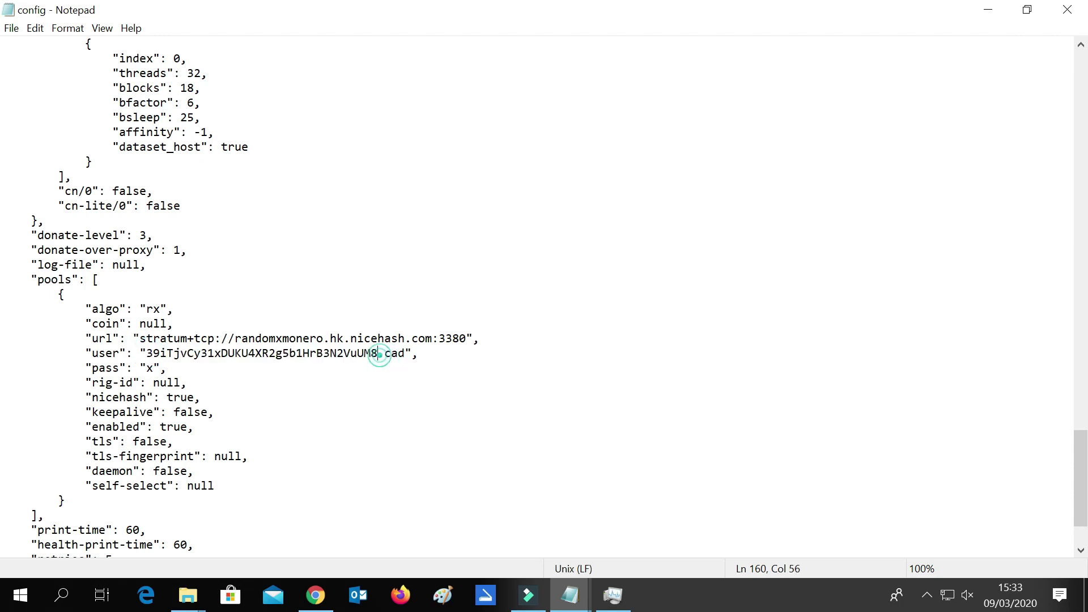
{"action": "left_click", "coordinate": [376, 353]}
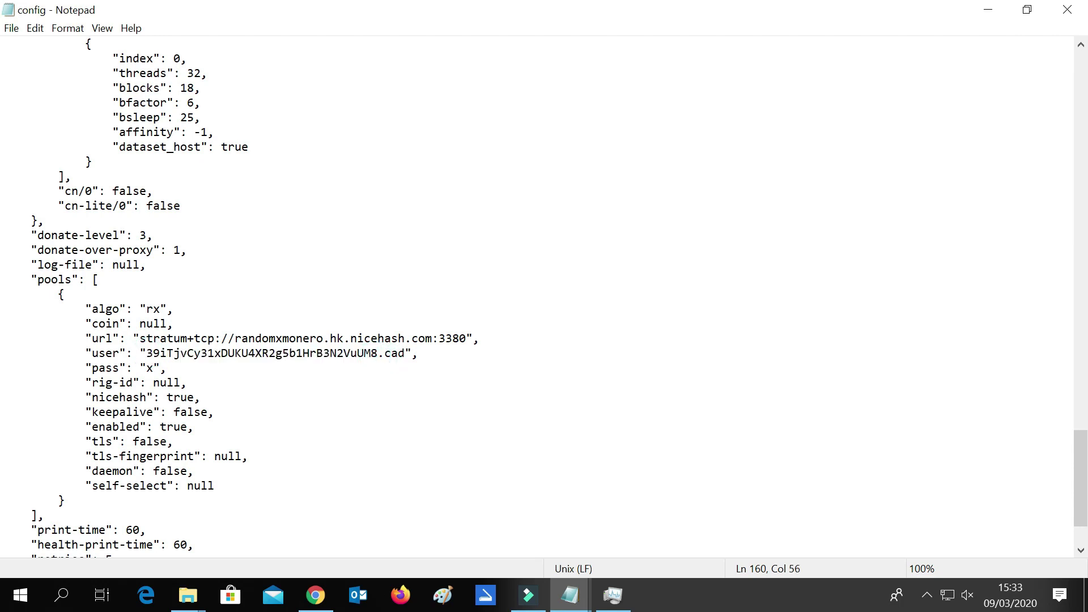
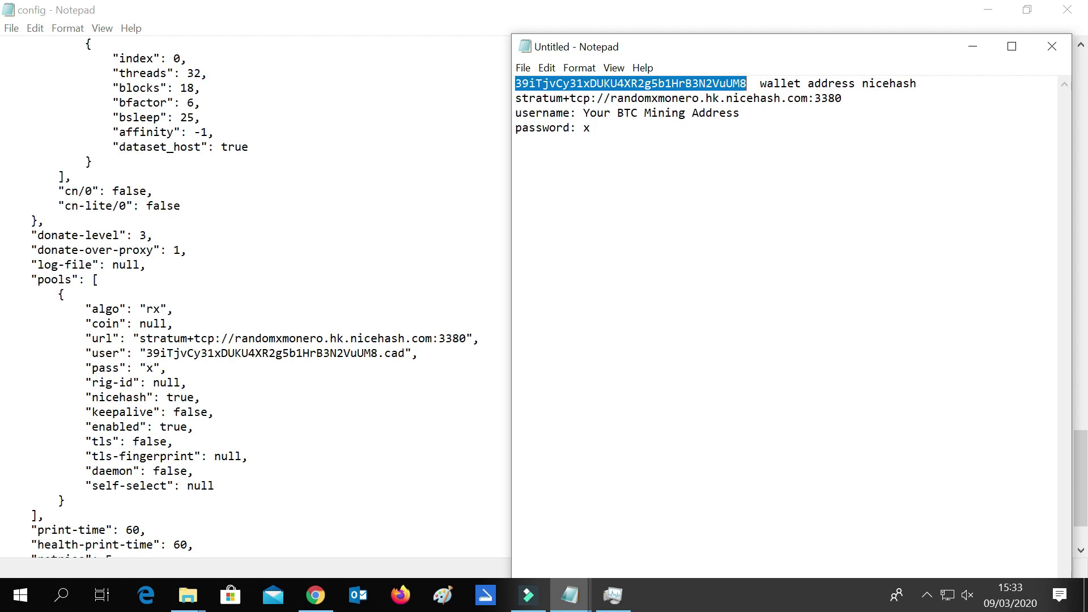
{"action": "left_click", "coordinate": [972, 46]}
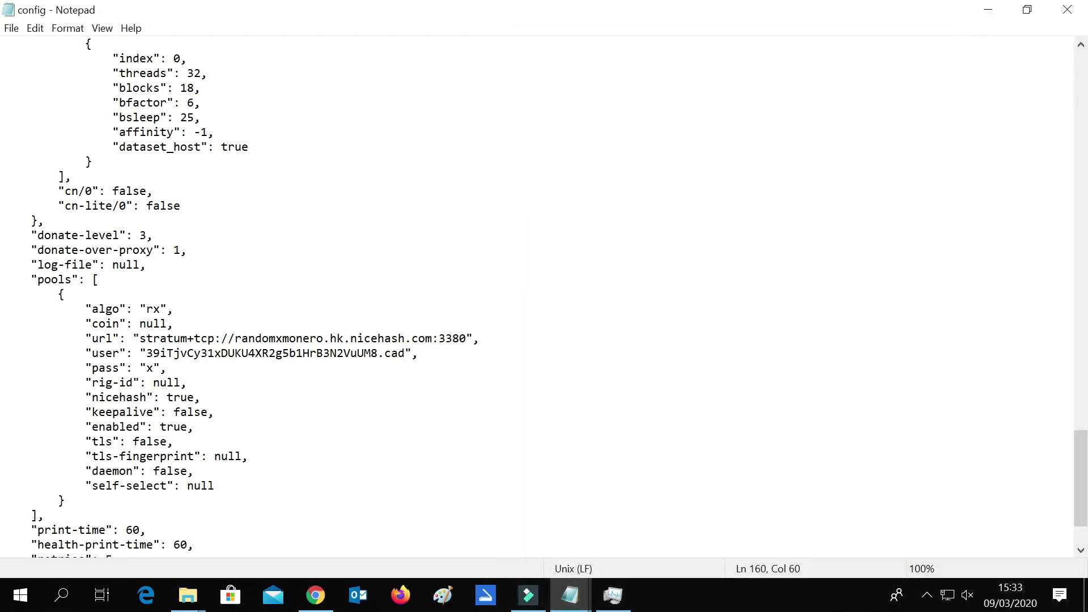
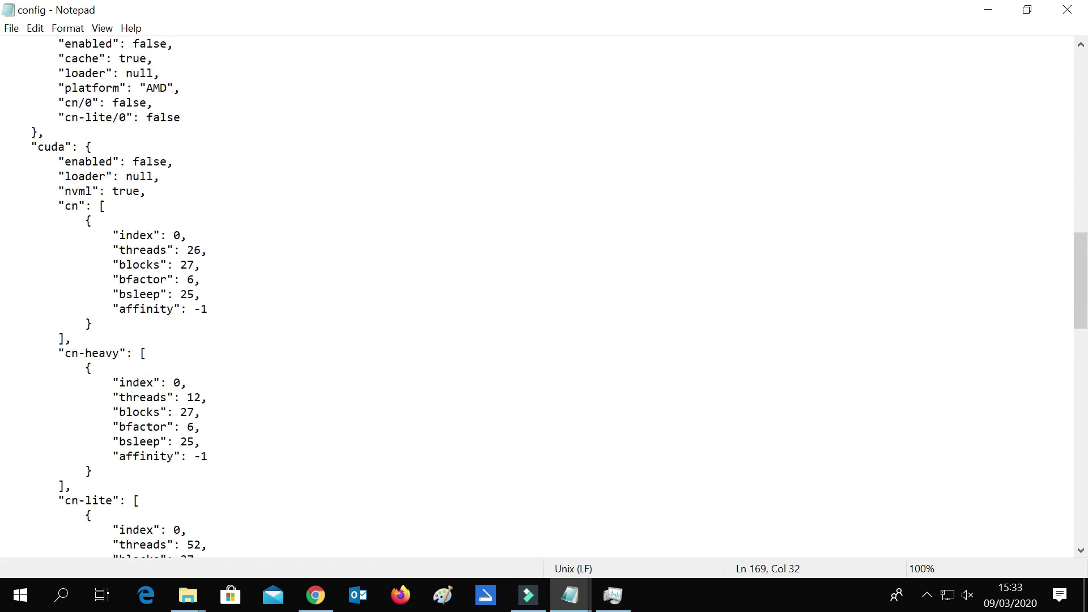
- Review the config file's opening settings and its pools section once more, and close the file
{"action": "scroll", "coordinate": [537, 295], "scroll_direction": "up", "scroll_amount": 20}
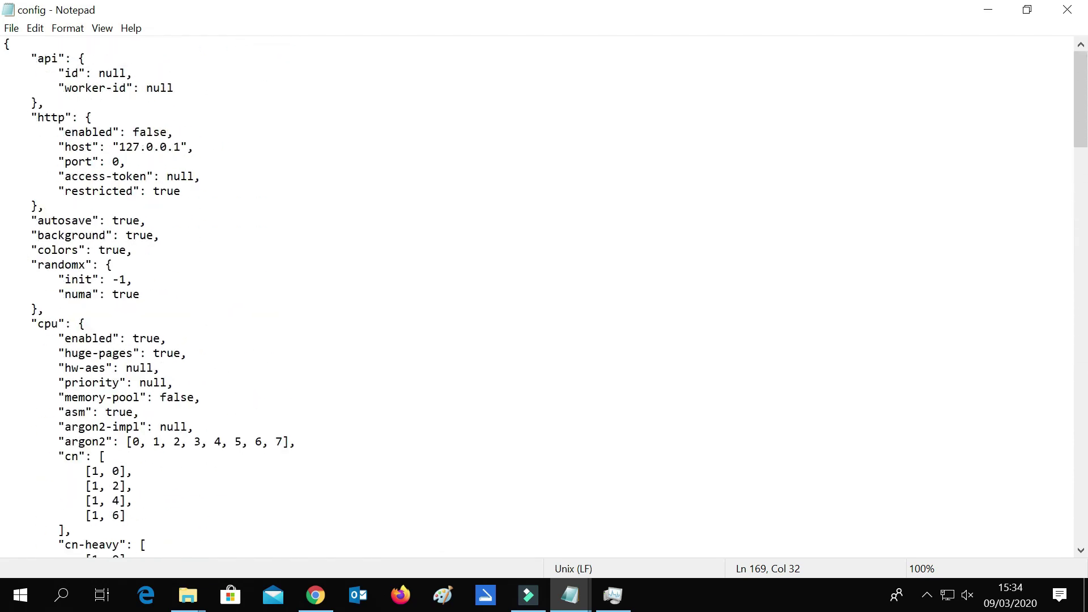
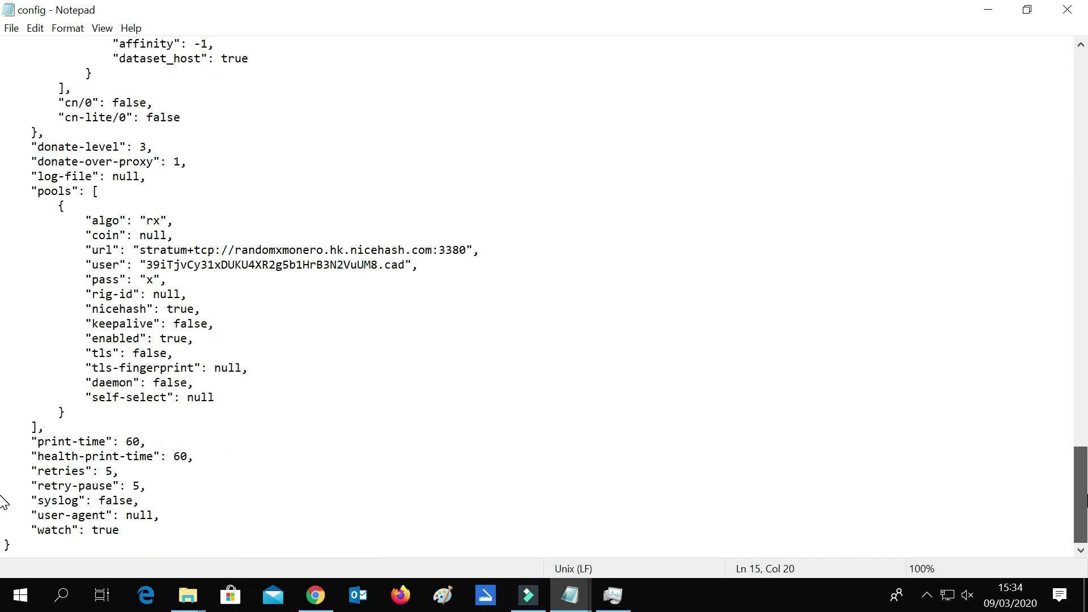
{"action": "scroll", "coordinate": [2, 500], "scroll_direction": "up", "scroll_amount": 3}
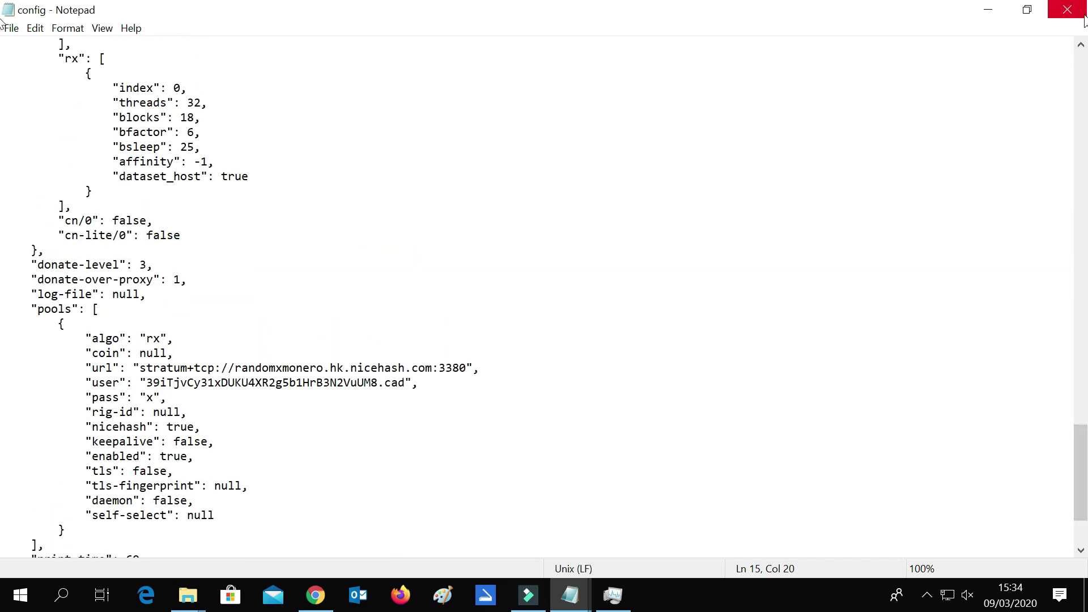
{"action": "left_click", "coordinate": [1066, 9]}
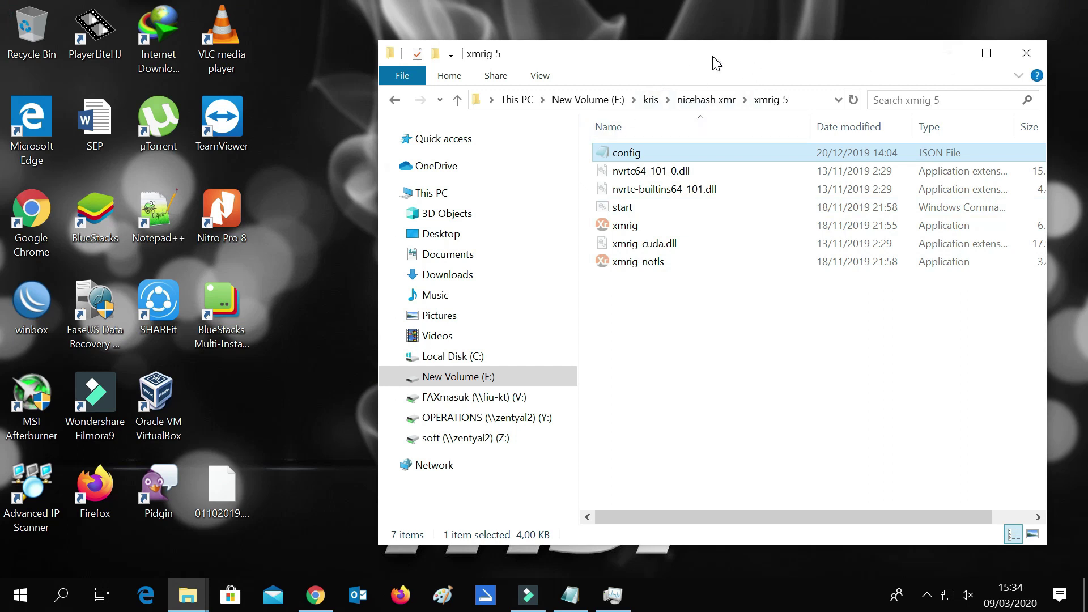
- Maximize the xmrig 5 folder window and run the start command file to launch the miner
{"action": "left_click_drag", "start_coordinate": [712, 59], "coordinate": [524, 67]}
{"action": "left_click", "coordinate": [794, 57]}
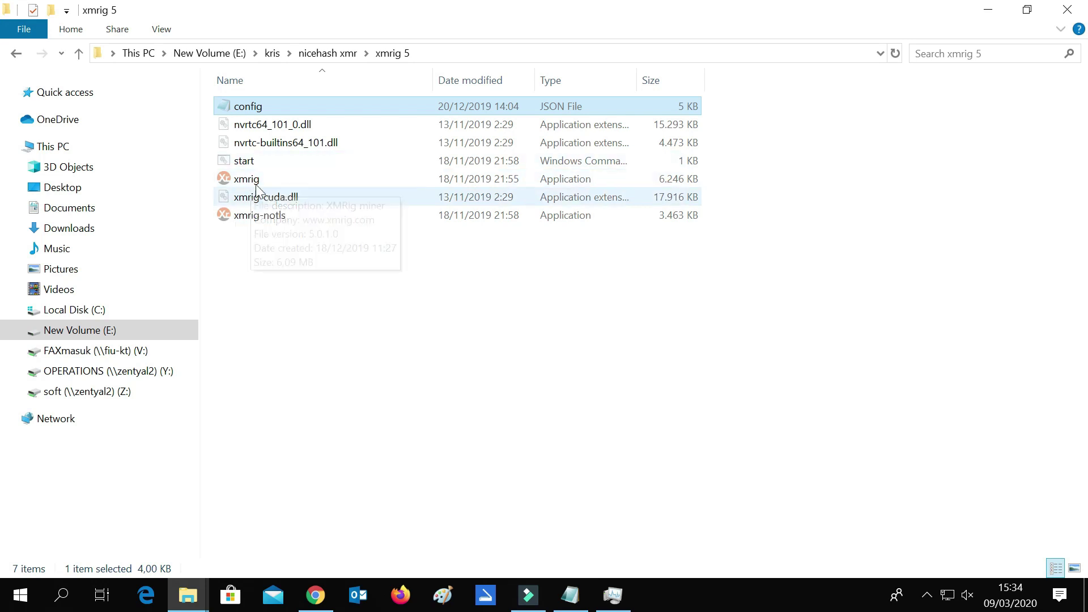
{"action": "double_click", "coordinate": [251, 163]}
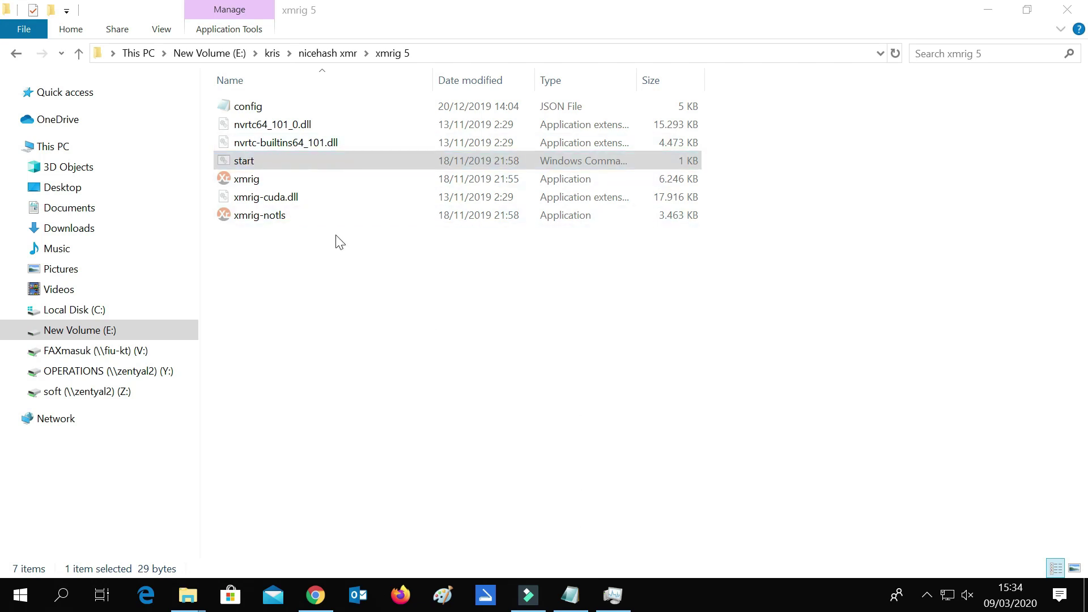
- Check the CPU utilization in Task Manager and examine its process list for the XMRig miner
{"action": "left_click", "coordinate": [622, 599]}
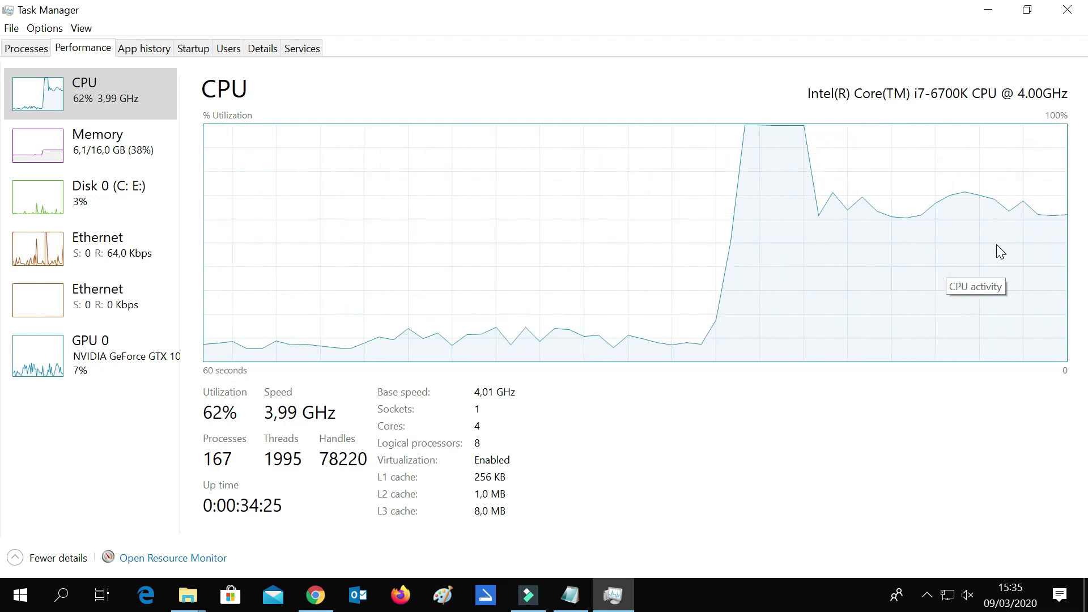
{"action": "left_click", "coordinate": [987, 9]}
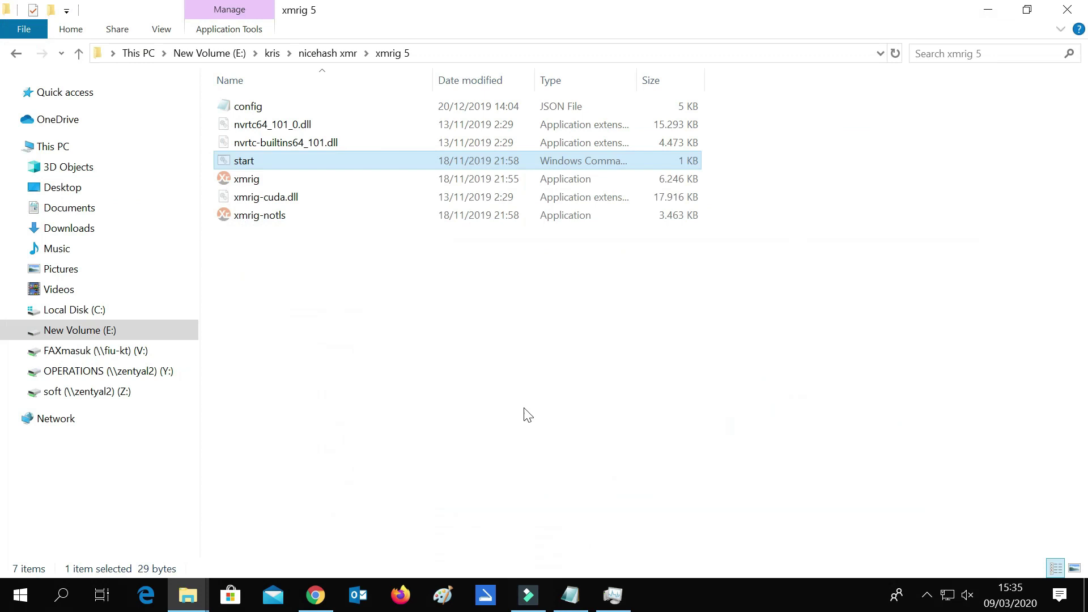
{"action": "left_click", "coordinate": [619, 601]}
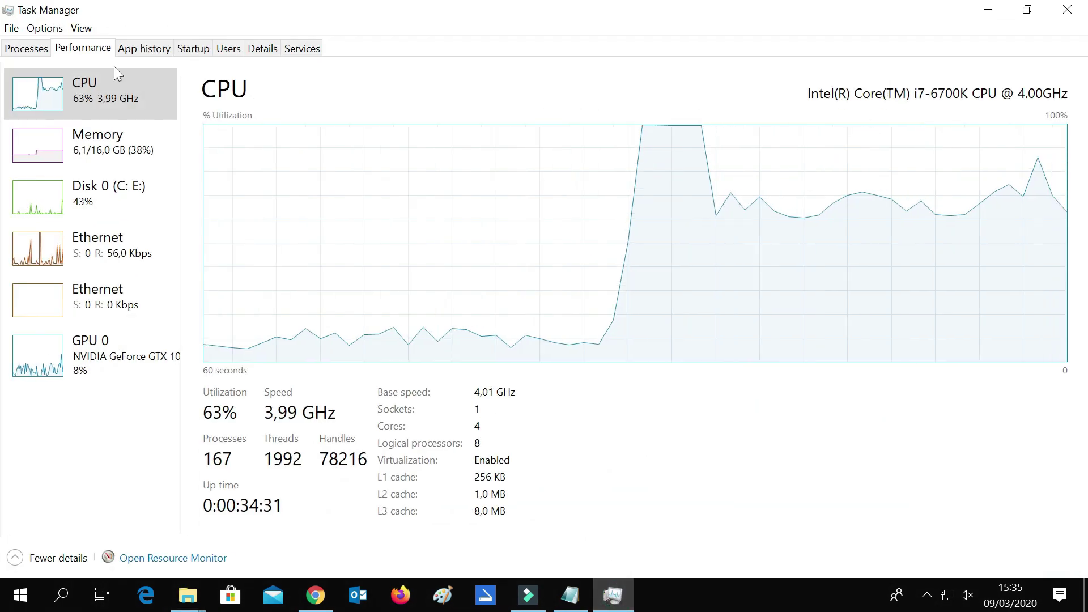
{"action": "left_click", "coordinate": [19, 45]}
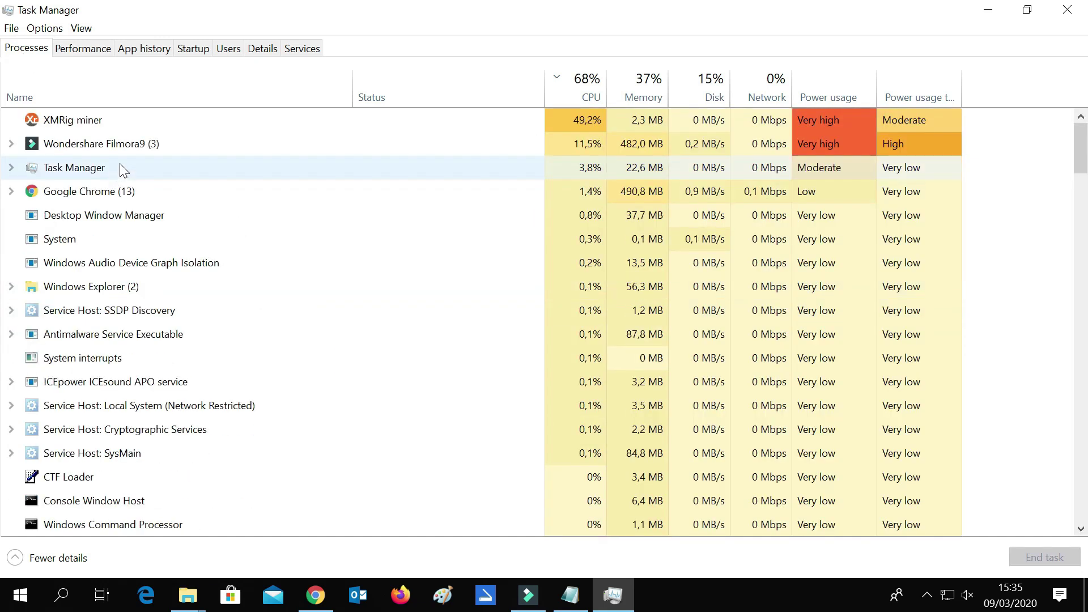
- End the XMRig miner task in Task Manager, and check the CPU utilization graph before minimizing the window
{"action": "left_click", "coordinate": [84, 126]}
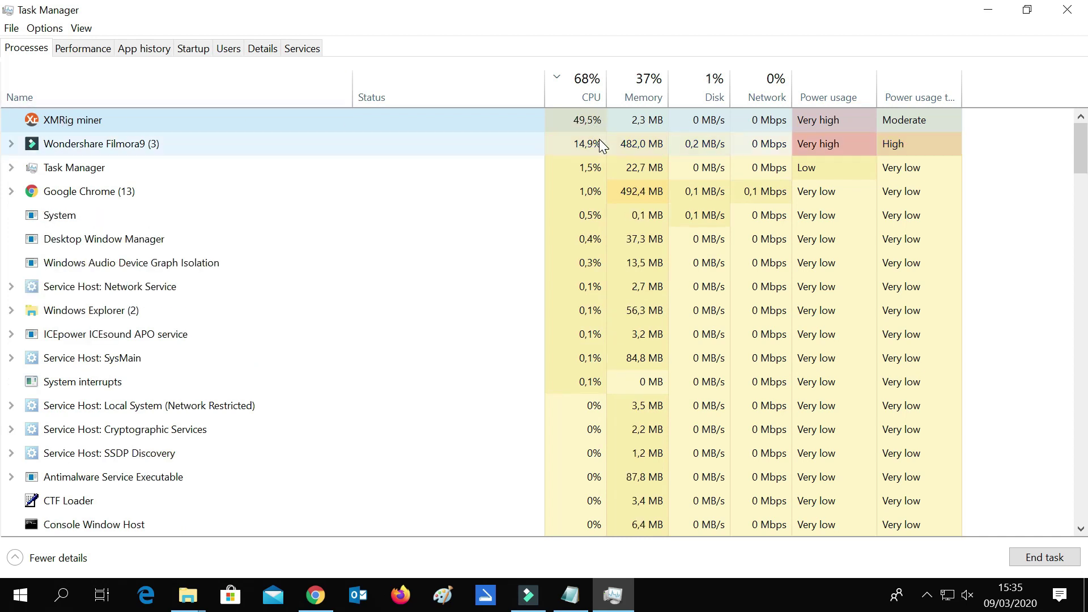
{"action": "right_click", "coordinate": [111, 120]}
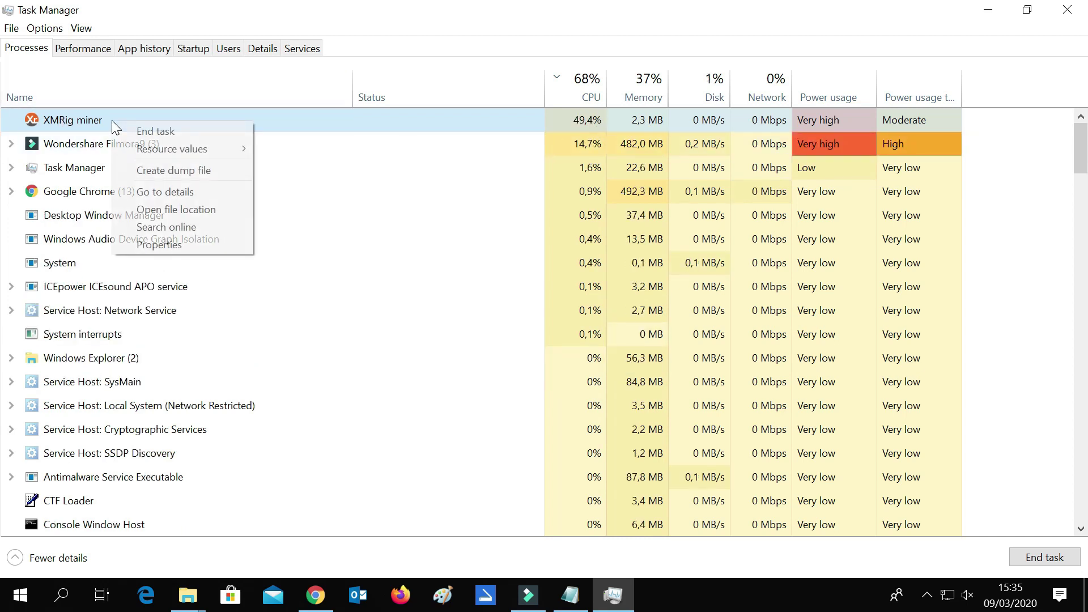
{"action": "left_click", "coordinate": [207, 135]}
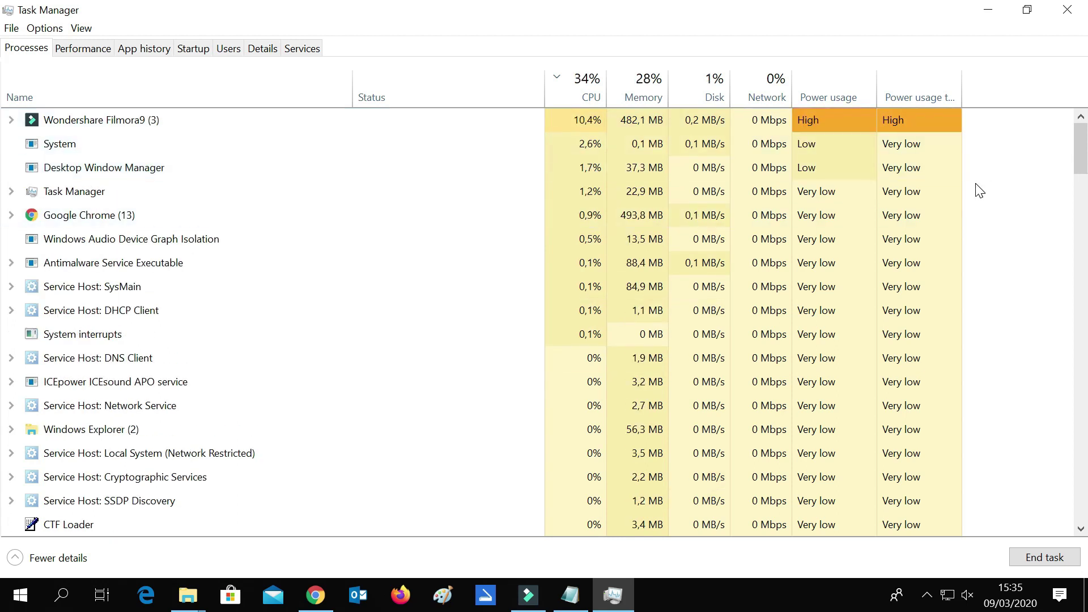
{"action": "left_click", "coordinate": [79, 50]}
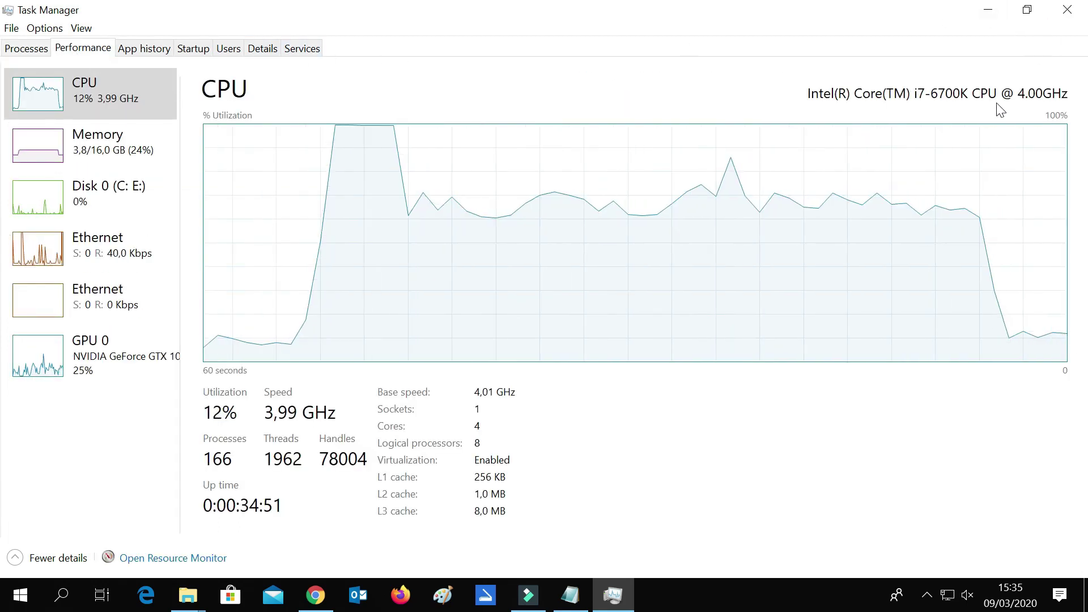
{"action": "left_click", "coordinate": [974, 11]}
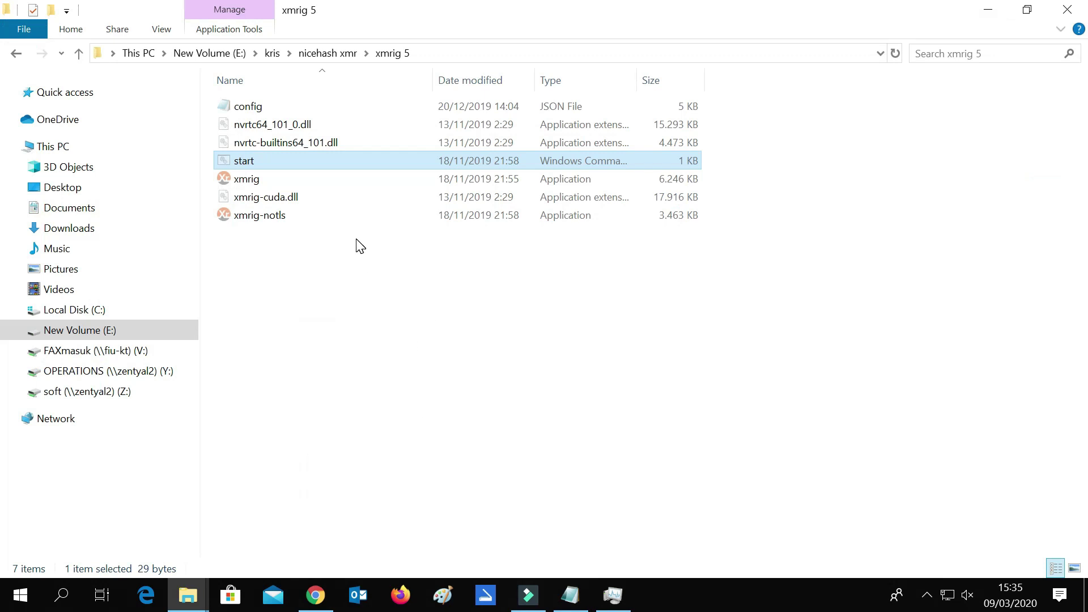
- Set "background" to false in the xmrig 5 config file, save it, and close the file
{"action": "left_click", "coordinate": [569, 594]}
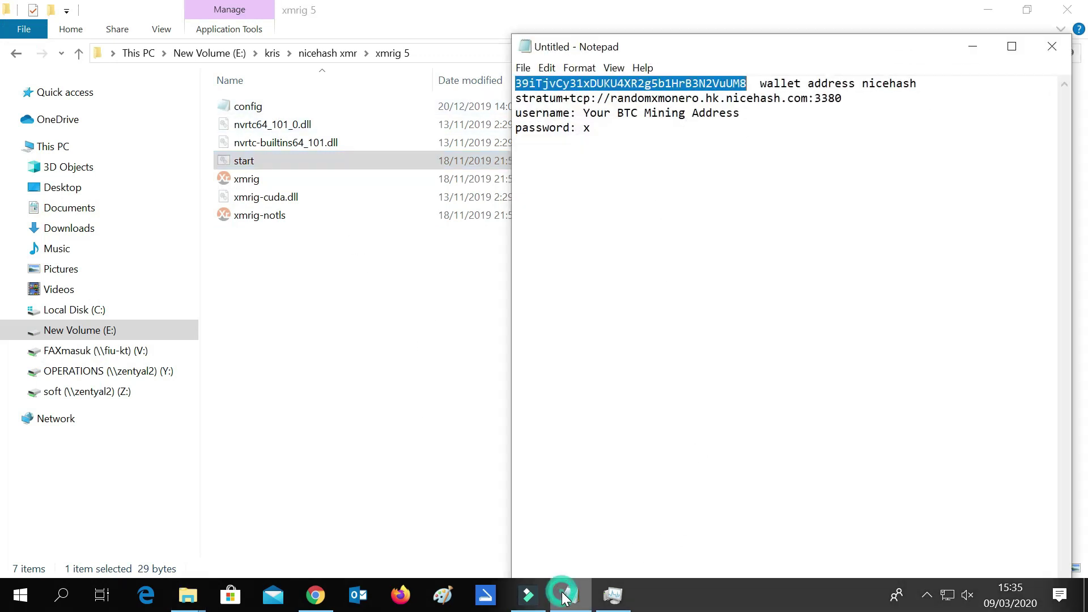
{"action": "double_click", "coordinate": [248, 106]}
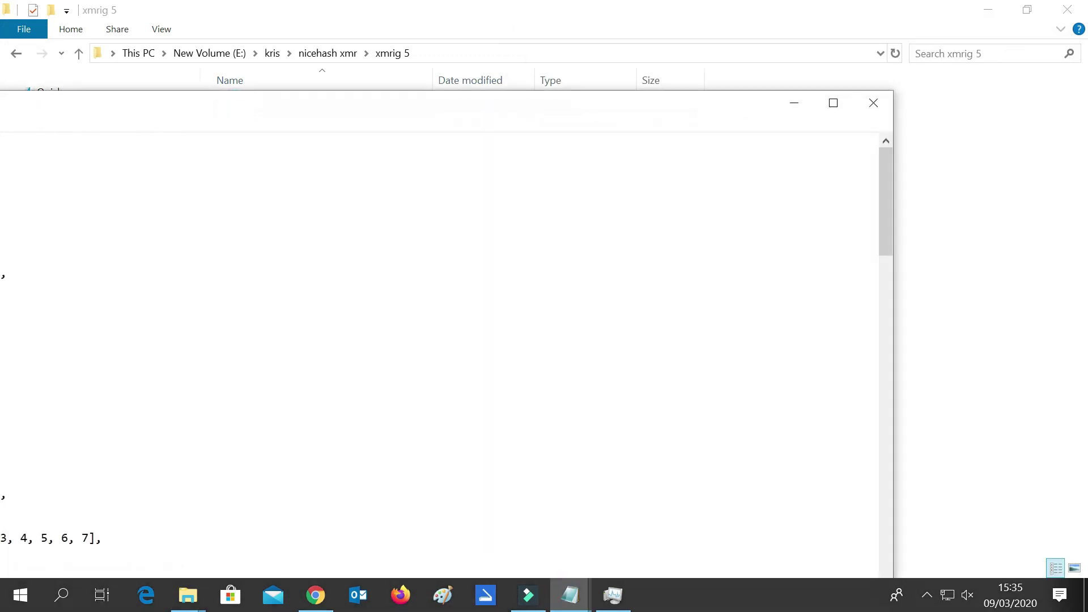
{"action": "left_click_drag", "start_coordinate": [731, 90], "coordinate": [907, 73]}
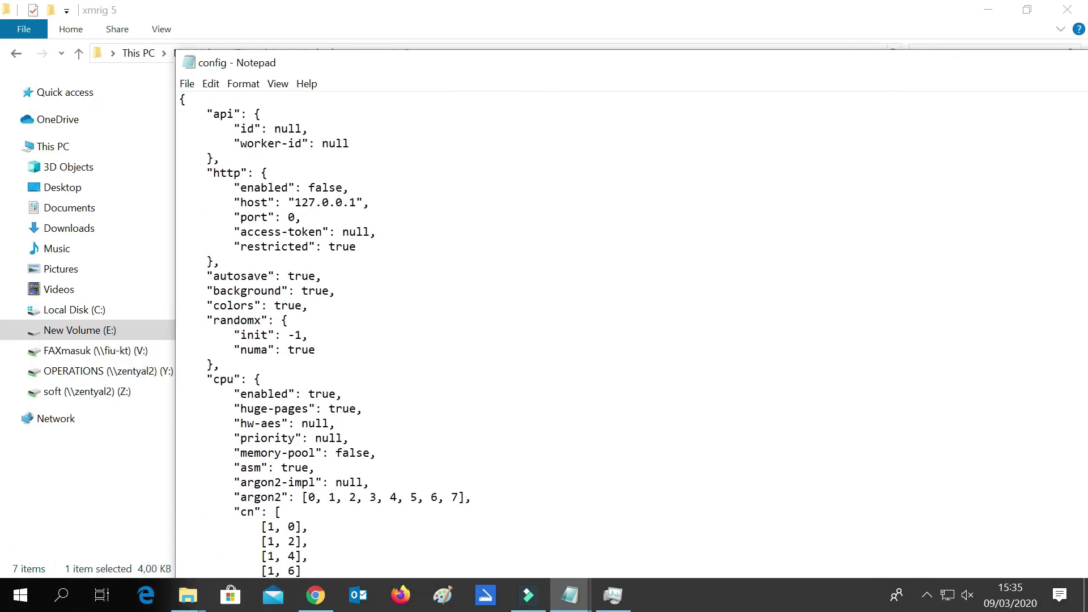
{"action": "scroll", "coordinate": [631, 334], "scroll_direction": "down", "scroll_amount": 3}
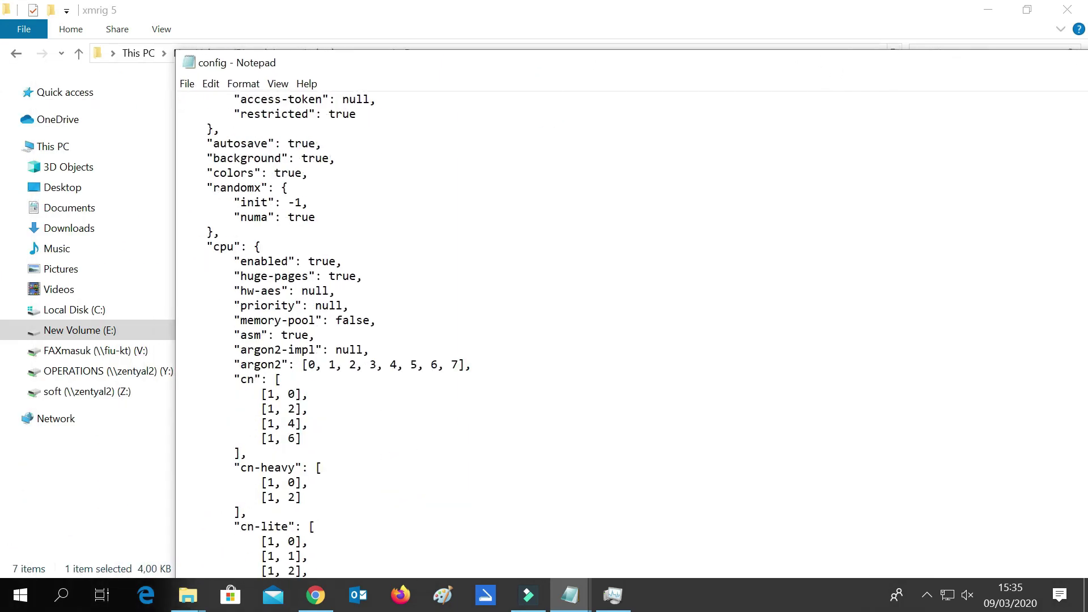
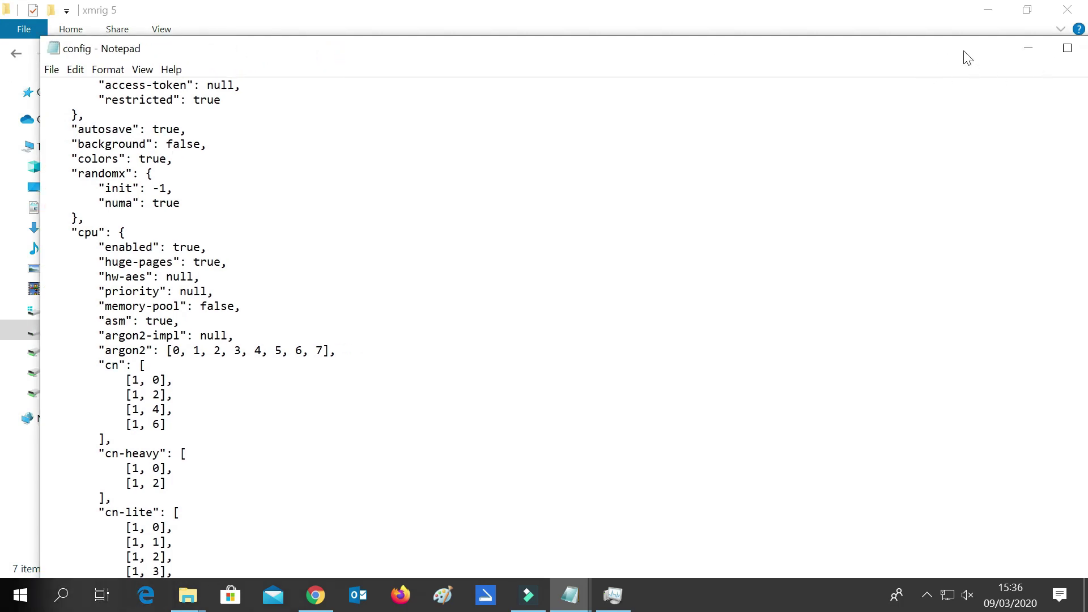
{"action": "left_click_drag", "start_coordinate": [965, 52], "coordinate": [734, 47]}
{"action": "left_click", "coordinate": [874, 44]}
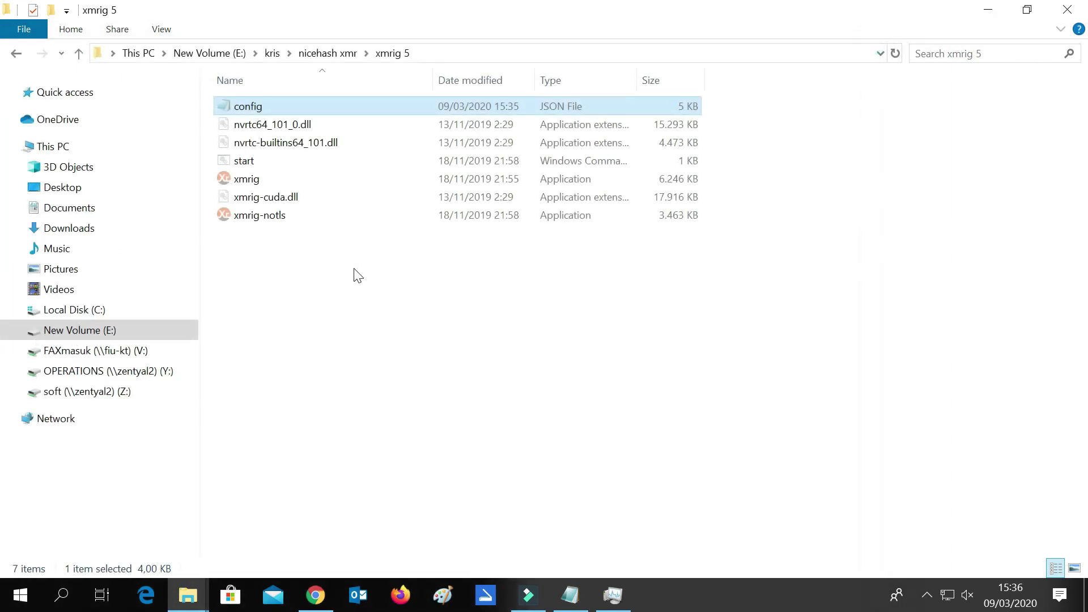
- Run the start command file to relaunch the miner, and minimize the folder window behind its console
{"action": "double_click", "coordinate": [267, 164]}
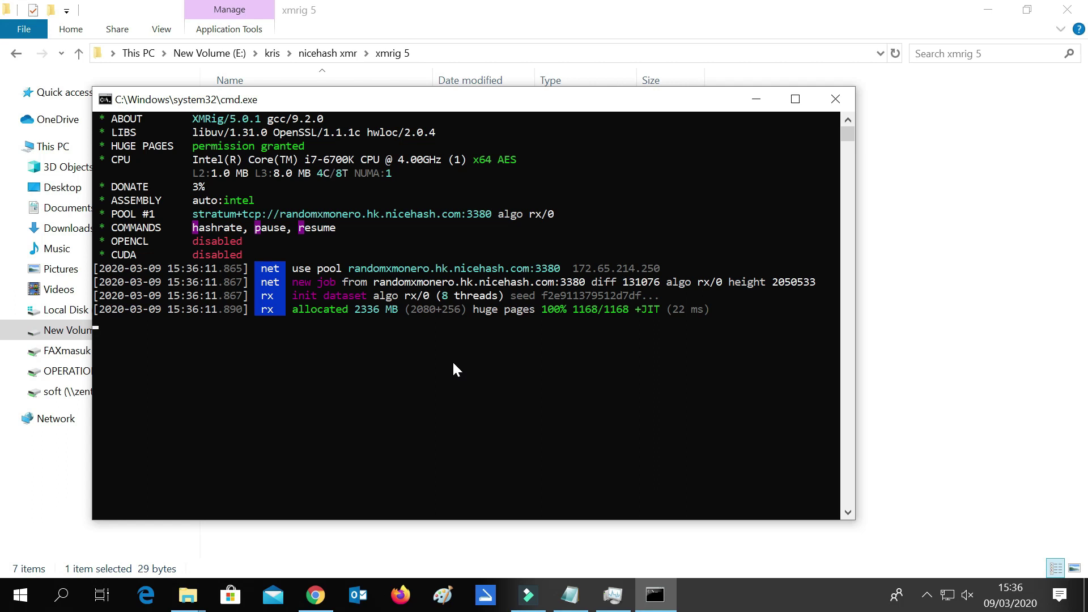
{"action": "left_click_drag", "start_coordinate": [555, 109], "coordinate": [619, 90]}
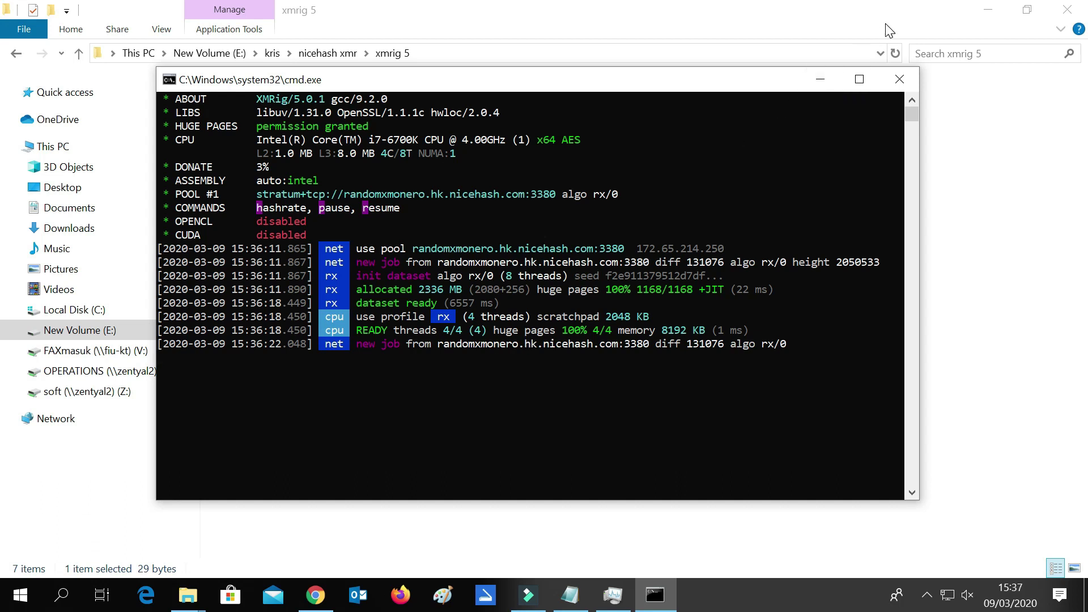
{"action": "left_click", "coordinate": [988, 9]}
{"action": "left_click", "coordinate": [970, 44]}
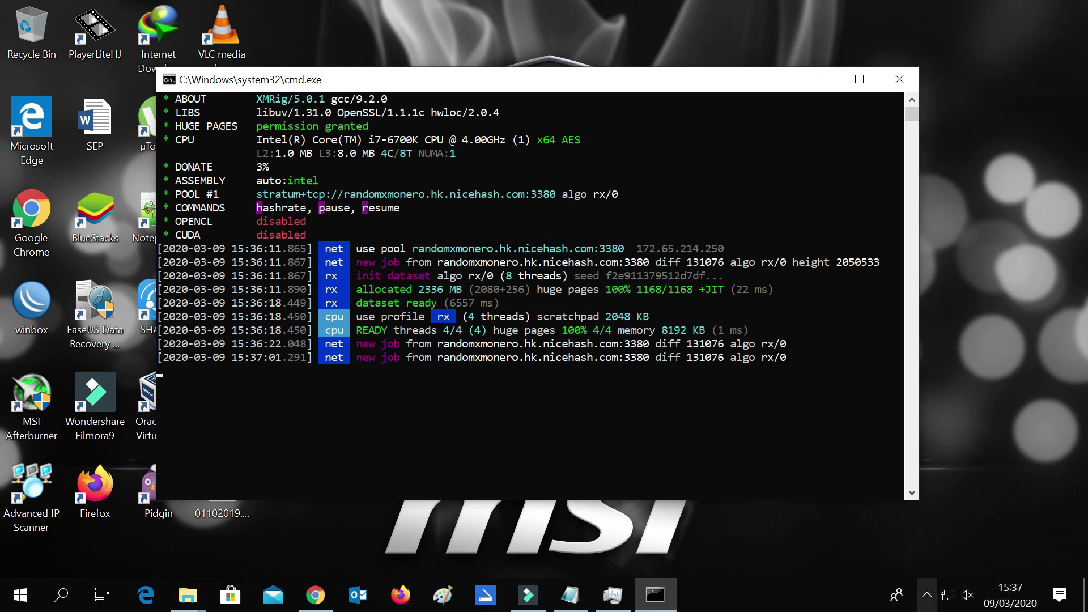
- Launch MSI Afterburner, and request the per-thread hashrate report in the XMRig console before minimizing the console
{"action": "double_click", "coordinate": [38, 395]}
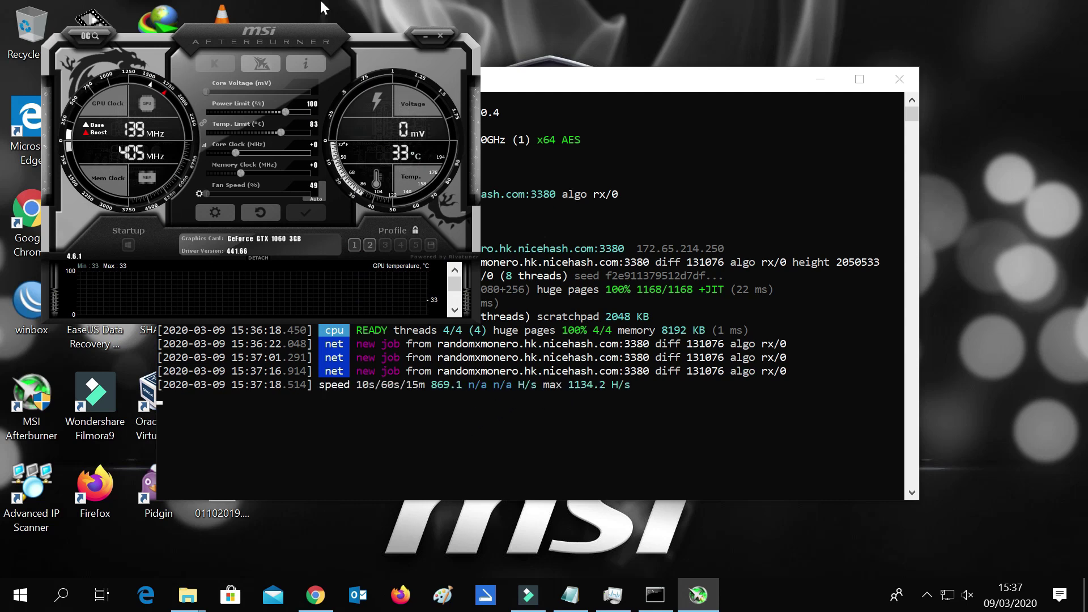
{"action": "left_click_drag", "start_coordinate": [640, 80], "coordinate": [780, 72]}
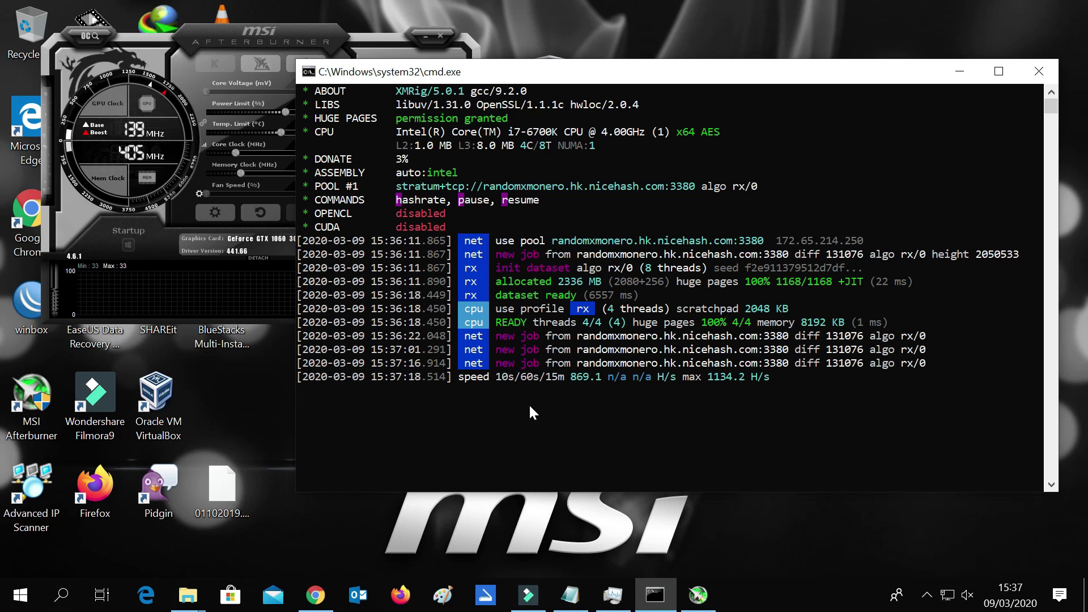
{"action": "key", "text": "h"}
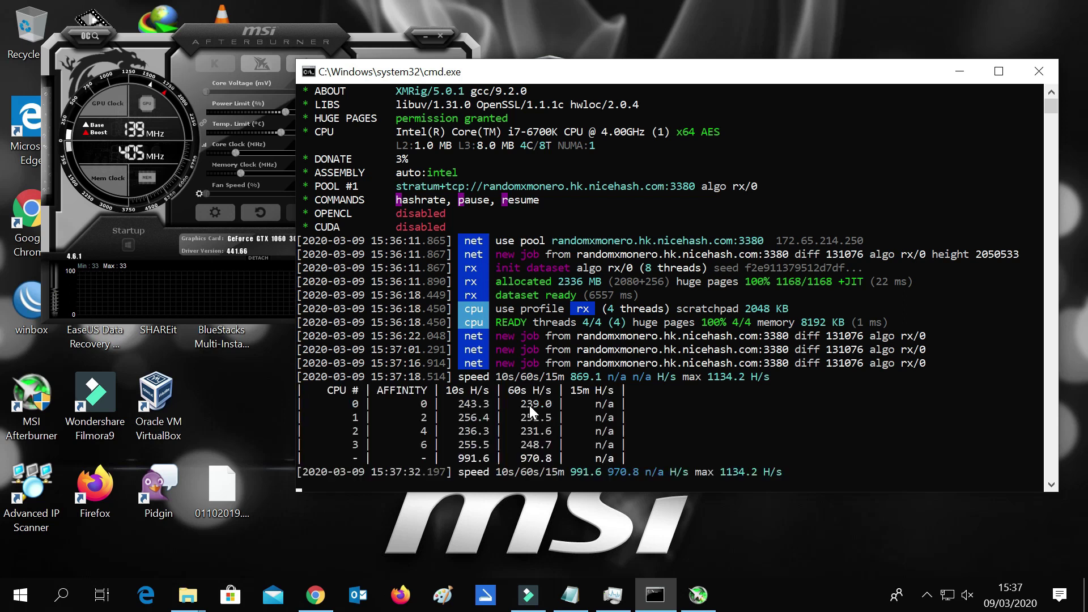
{"action": "scroll", "coordinate": [597, 368], "scroll_direction": "down", "scroll_amount": 1}
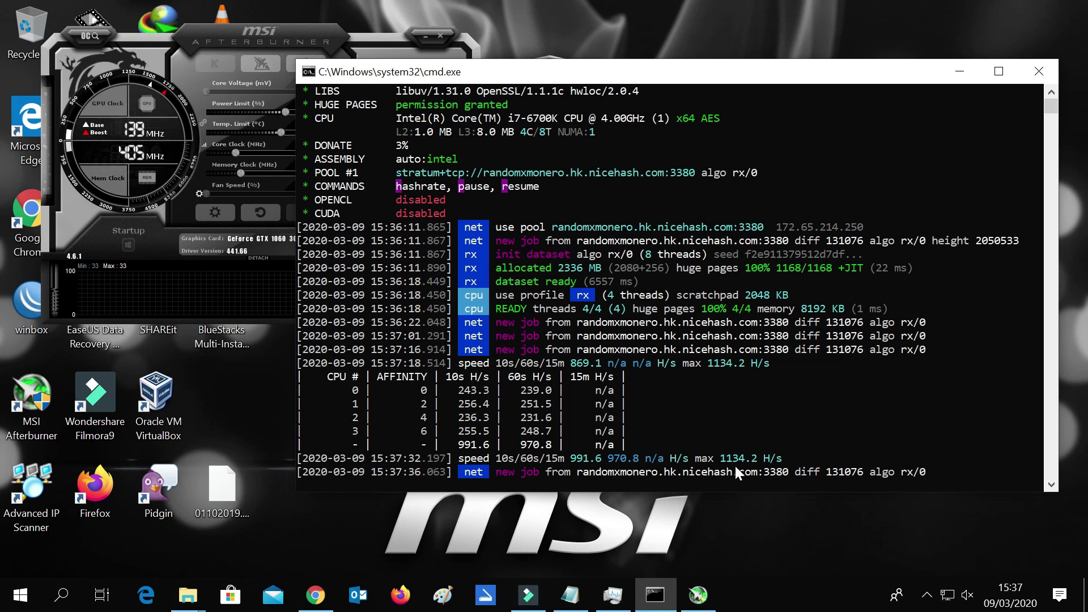
{"action": "scroll", "coordinate": [664, 427], "scroll_direction": "down", "scroll_amount": 1}
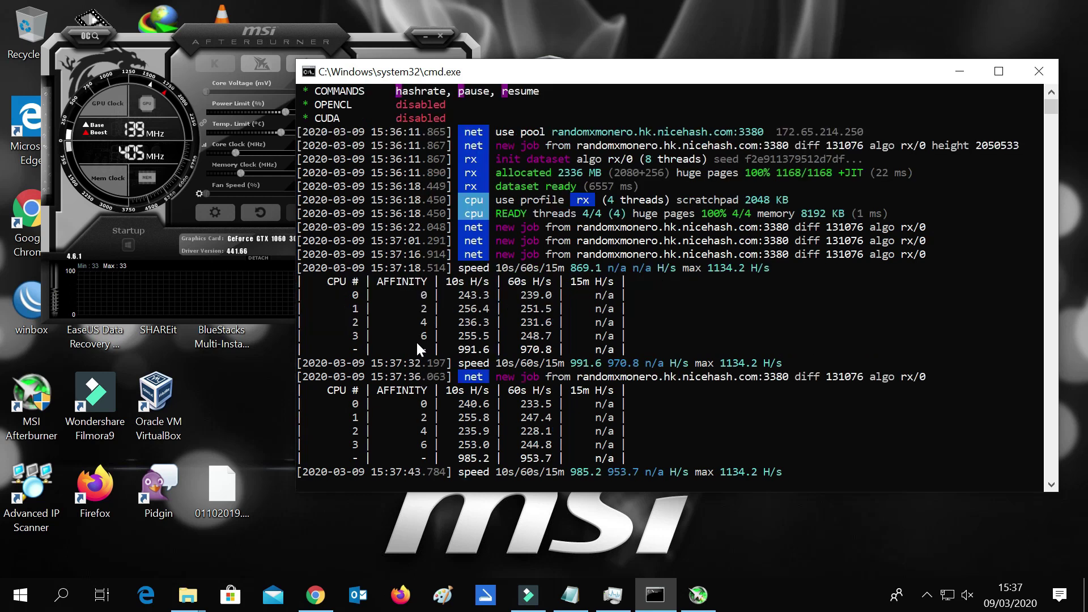
{"action": "scroll", "coordinate": [419, 340], "scroll_direction": "down", "scroll_amount": 1}
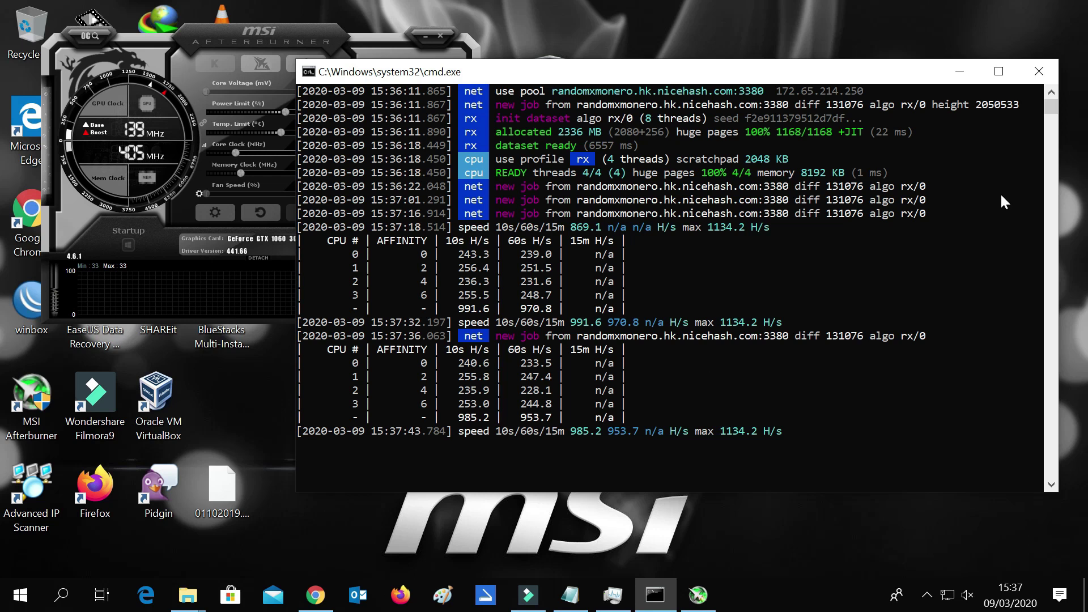
{"action": "left_click", "coordinate": [963, 79]}
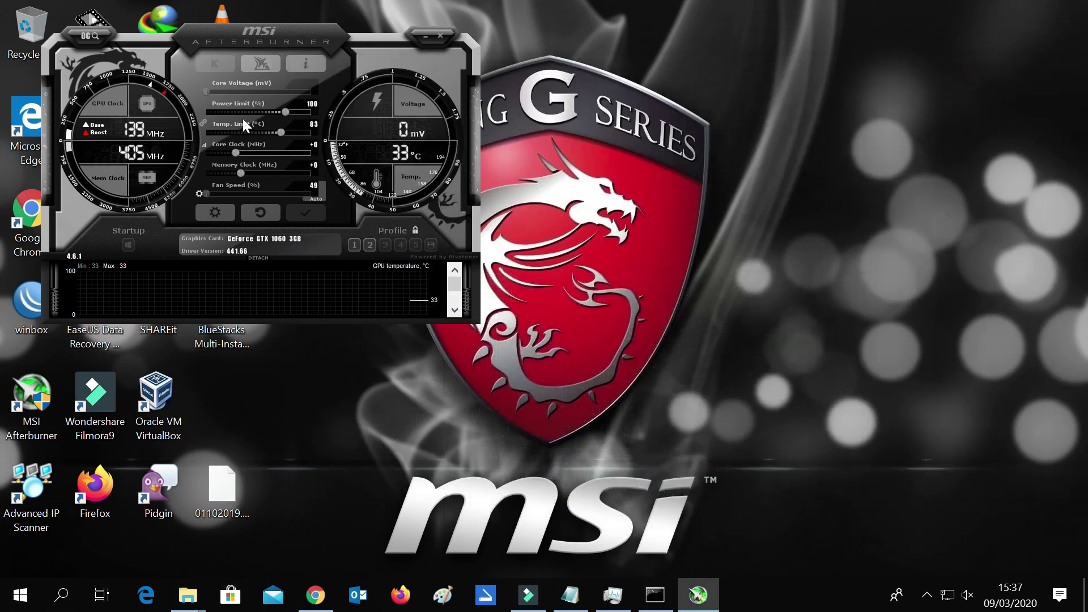
- Lower the GPU temperature limit to 68 °C with the linked power limit at 68 %, apply it, and minimize MSI Afterburner
{"action": "left_click", "coordinate": [281, 130]}
{"action": "left_click_drag", "start_coordinate": [280, 131], "coordinate": [233, 149]}
{"action": "left_click", "coordinate": [304, 214]}
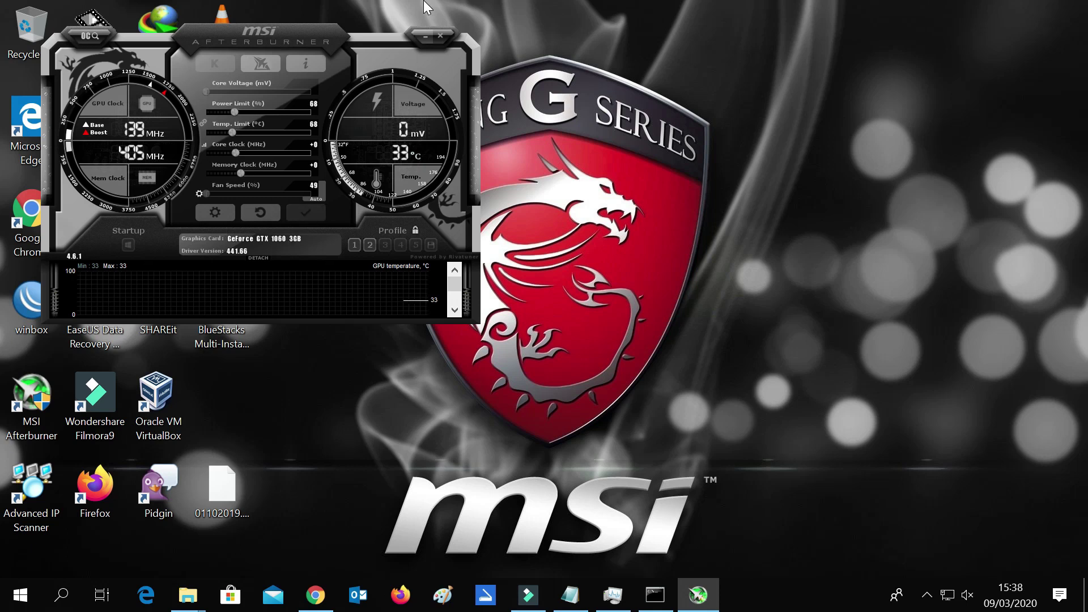
{"action": "left_click", "coordinate": [428, 36]}
{"action": "right_click", "coordinate": [590, 184]}
{"action": "left_click", "coordinate": [634, 234]}
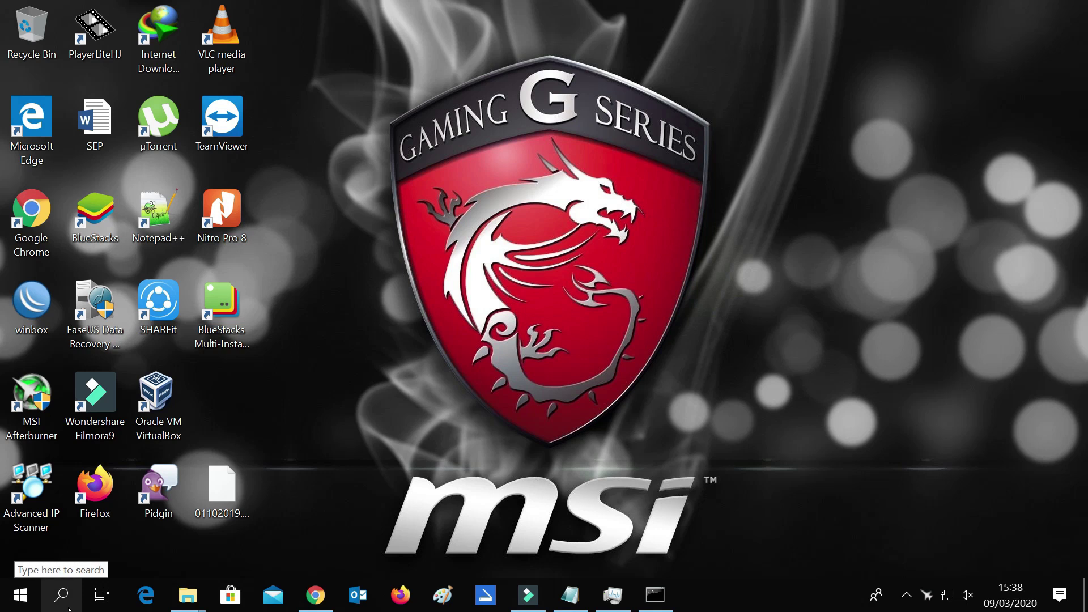
{"action": "right_click", "coordinate": [555, 230]}
{"action": "left_click", "coordinate": [605, 284]}
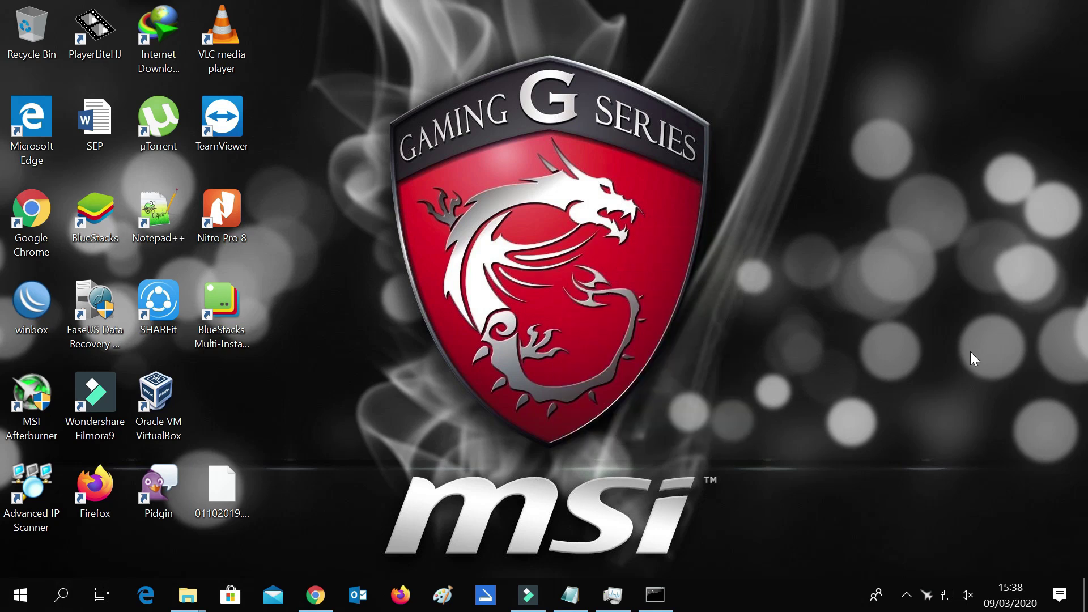
- Restore MSI Afterburner to check its applied power and temperature limits, and minimize it again
{"action": "left_click", "coordinate": [926, 593]}
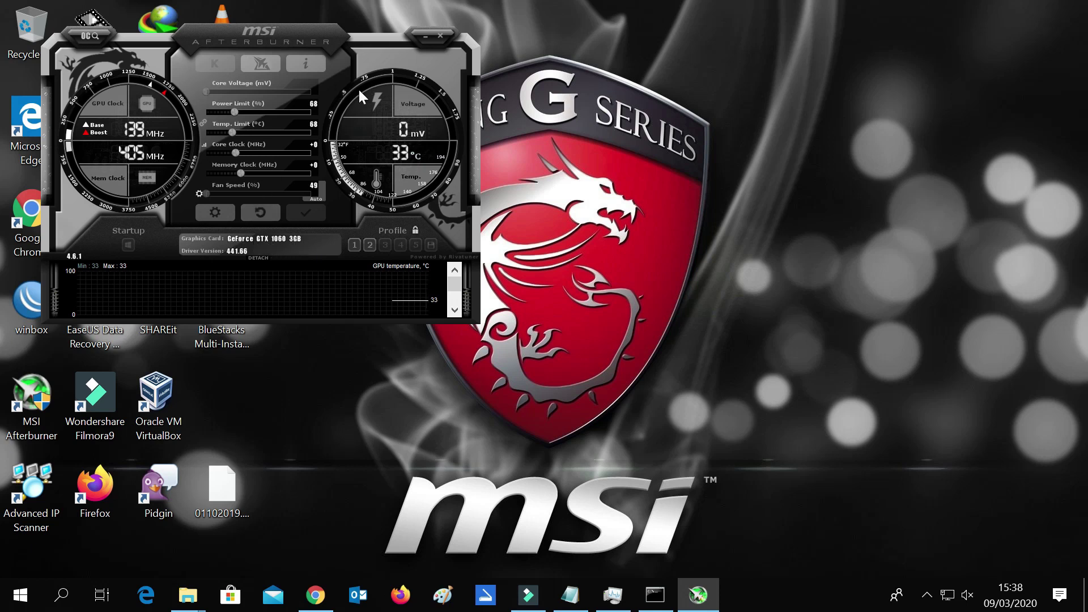
{"action": "left_click", "coordinate": [422, 35]}
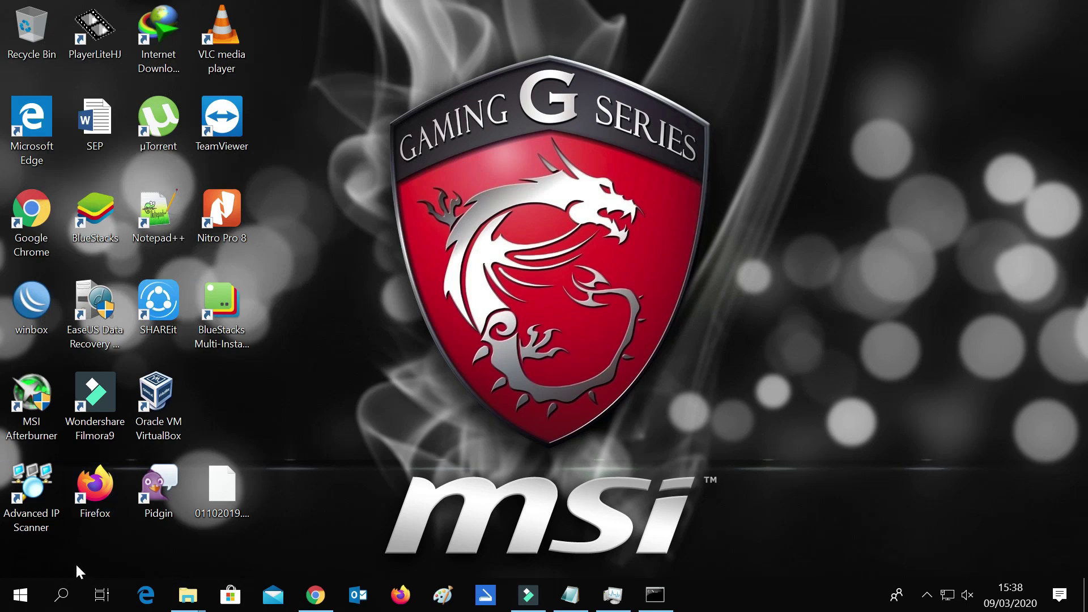
- Open the Windows Startup folder through the Run command shell:startup and select the RVN-2miners shortcut
{"action": "key", "text": "super+r"}
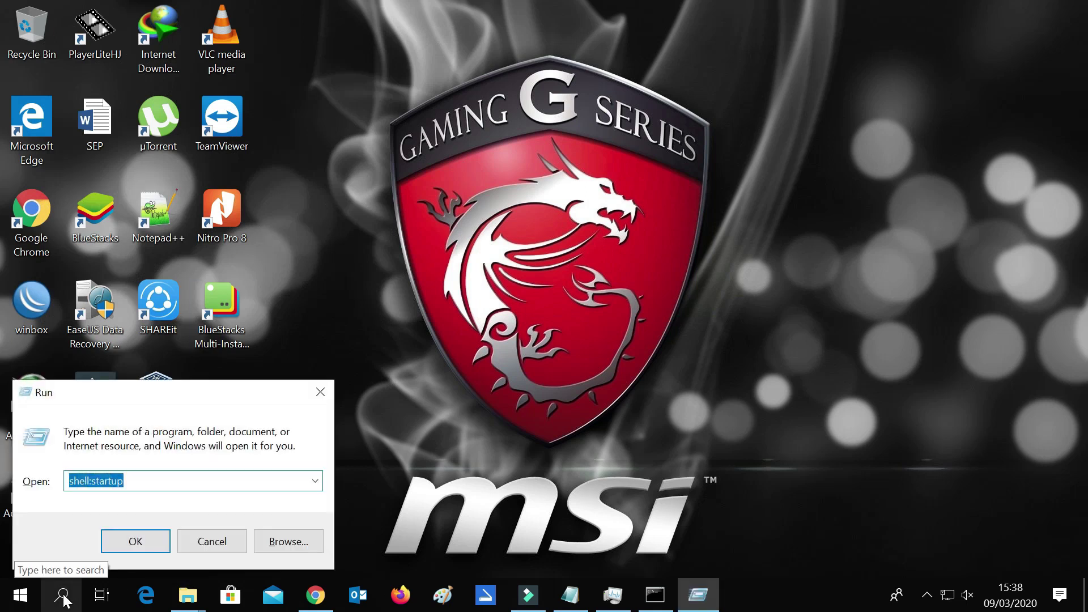
{"action": "left_click", "coordinate": [137, 542]}
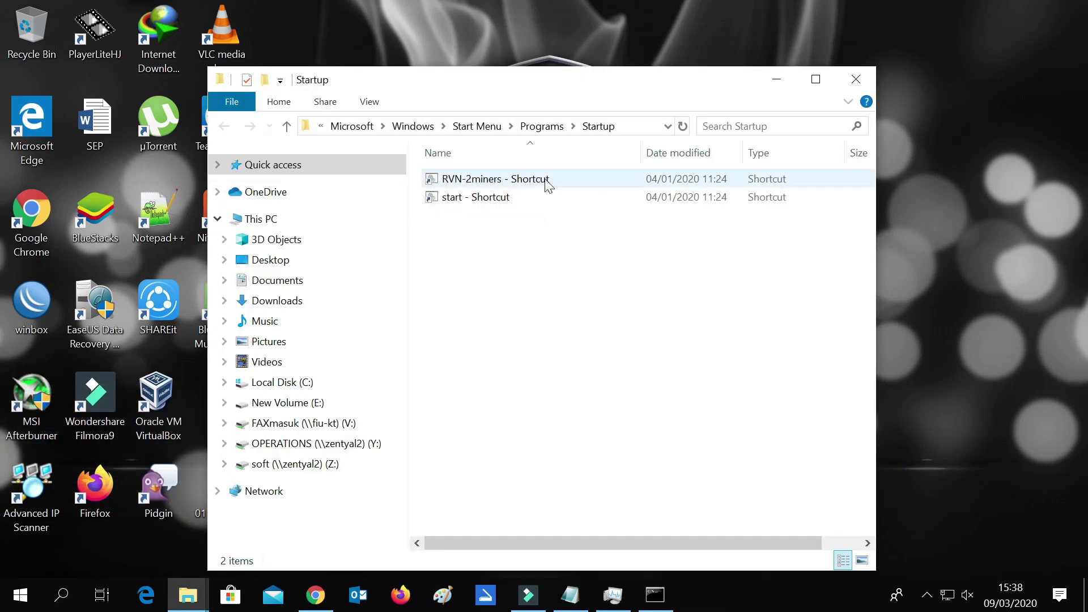
{"action": "left_click", "coordinate": [499, 205]}
{"action": "left_click", "coordinate": [513, 179]}
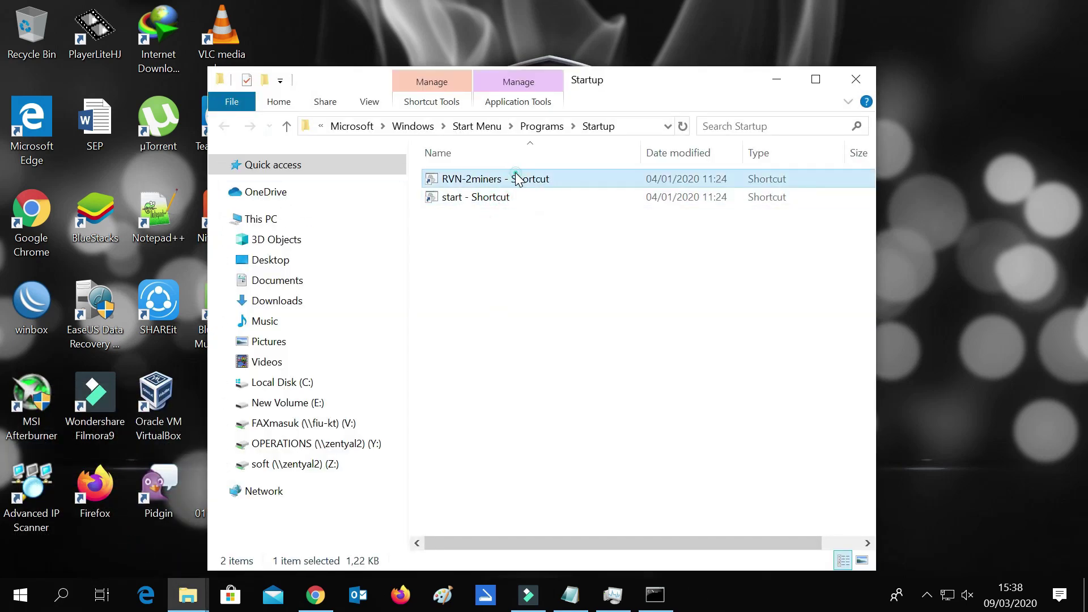
{"action": "right_click", "coordinate": [527, 178]}
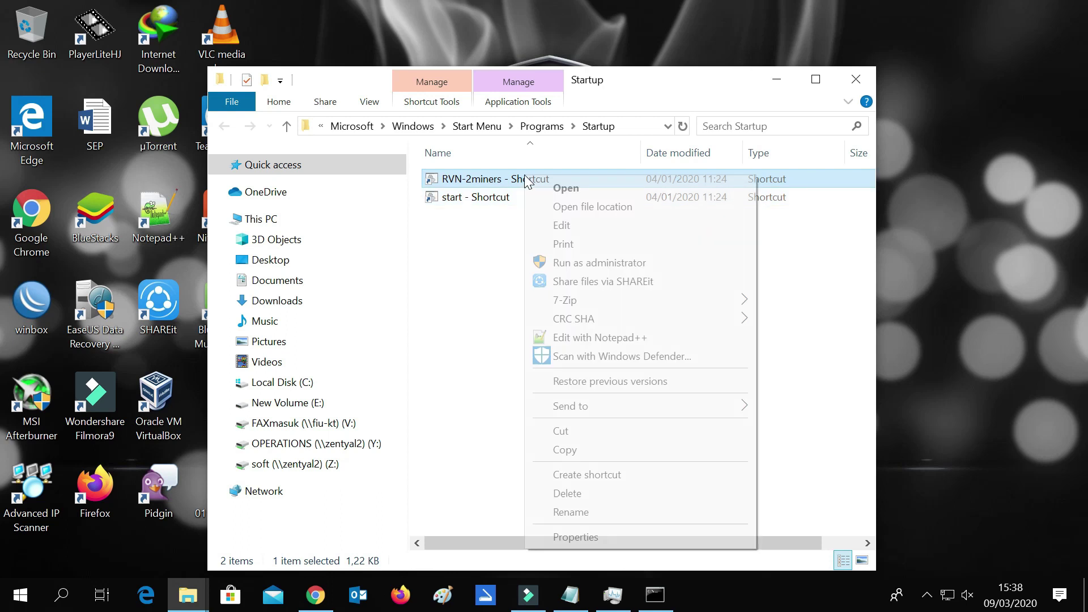
{"action": "left_click", "coordinate": [466, 180]}
{"action": "left_click", "coordinate": [465, 180]}
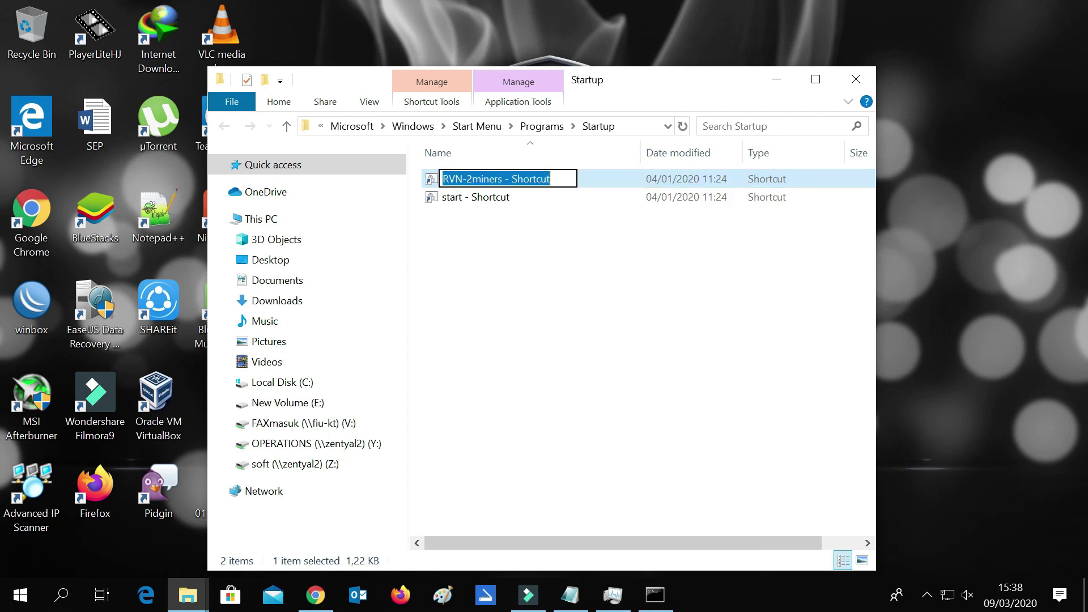
{"action": "left_click", "coordinate": [529, 199]}
{"action": "left_click", "coordinate": [527, 180]}
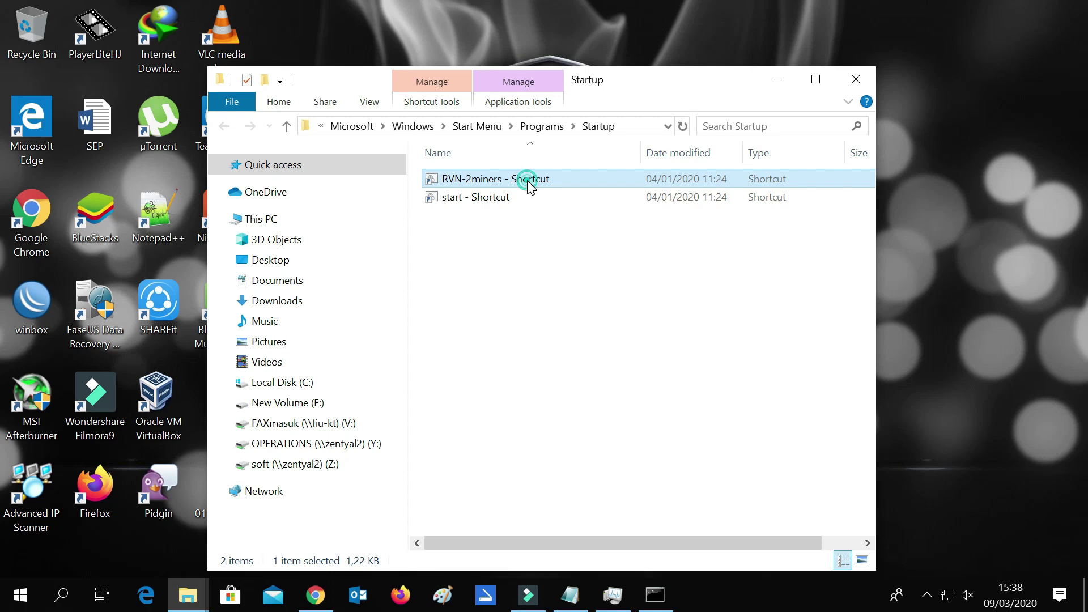
- Launch the RVN-2miners shortcut, minimize the Startup folder, and show previews of both miner consoles
{"action": "double_click", "coordinate": [527, 180]}
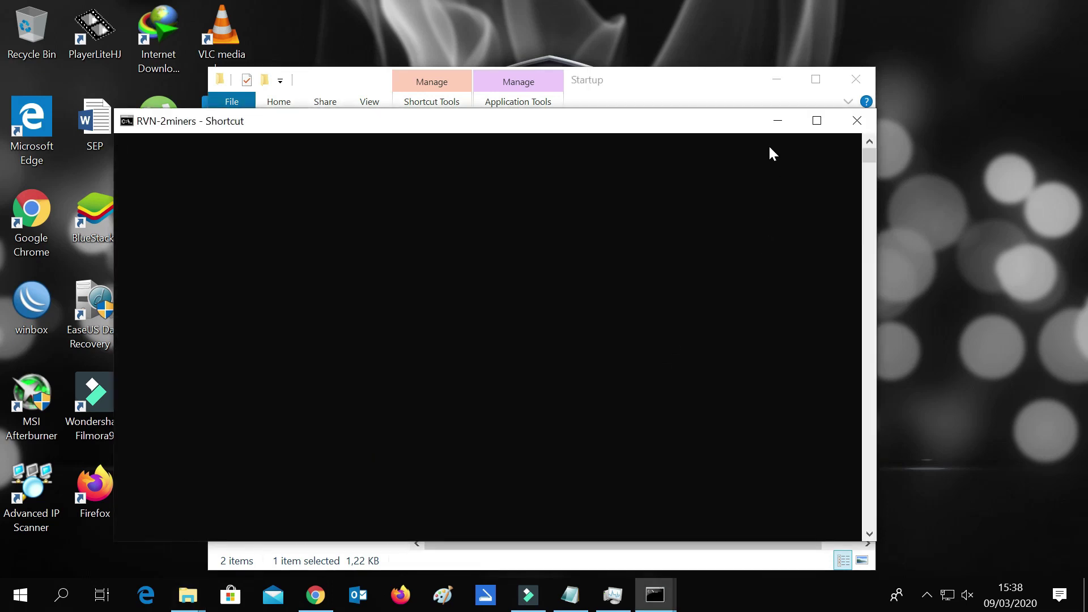
{"action": "left_click", "coordinate": [785, 82]}
{"action": "left_click", "coordinate": [786, 82]}
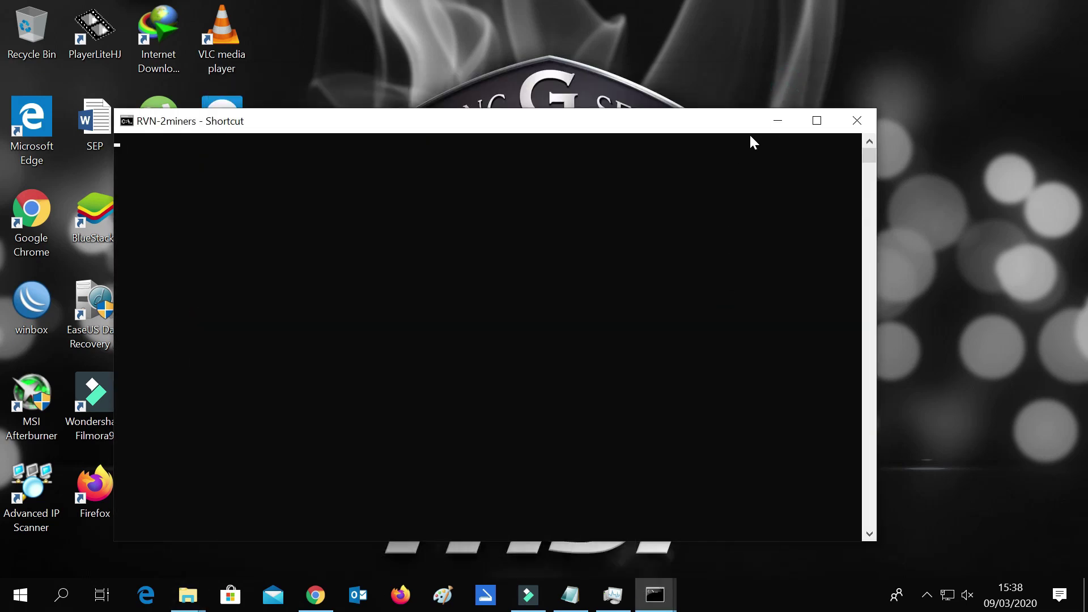
{"action": "left_click_drag", "start_coordinate": [748, 127], "coordinate": [732, 45]}
{"action": "left_click", "coordinate": [655, 595]}
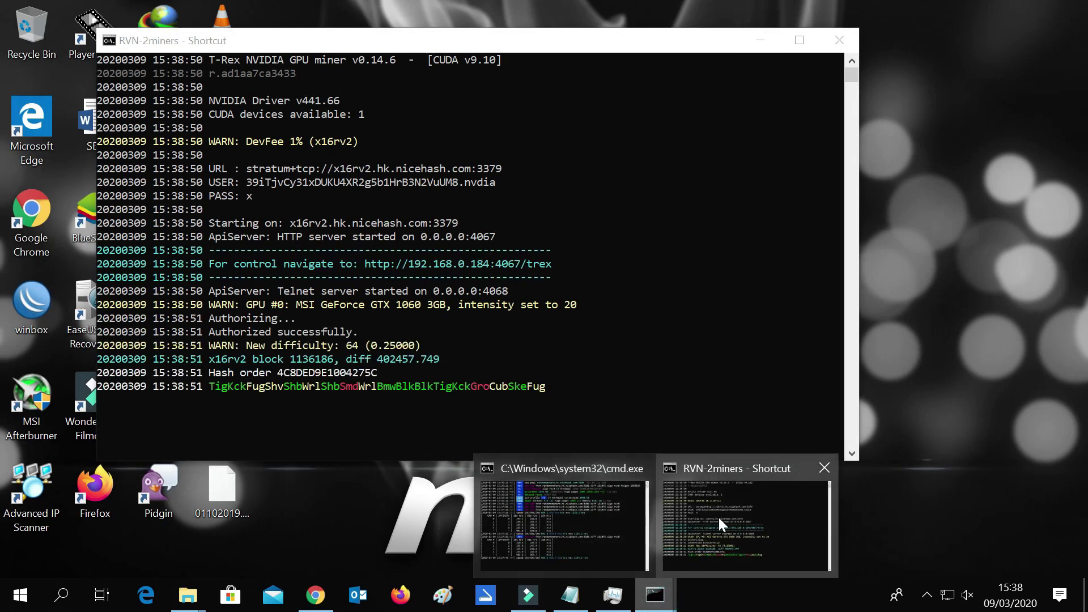
- Bring up the RVN-2miners and XMRig consoles and spread them apart to view both miners' output at once
{"action": "left_click", "coordinate": [718, 517]}
{"action": "left_click", "coordinate": [655, 595]}
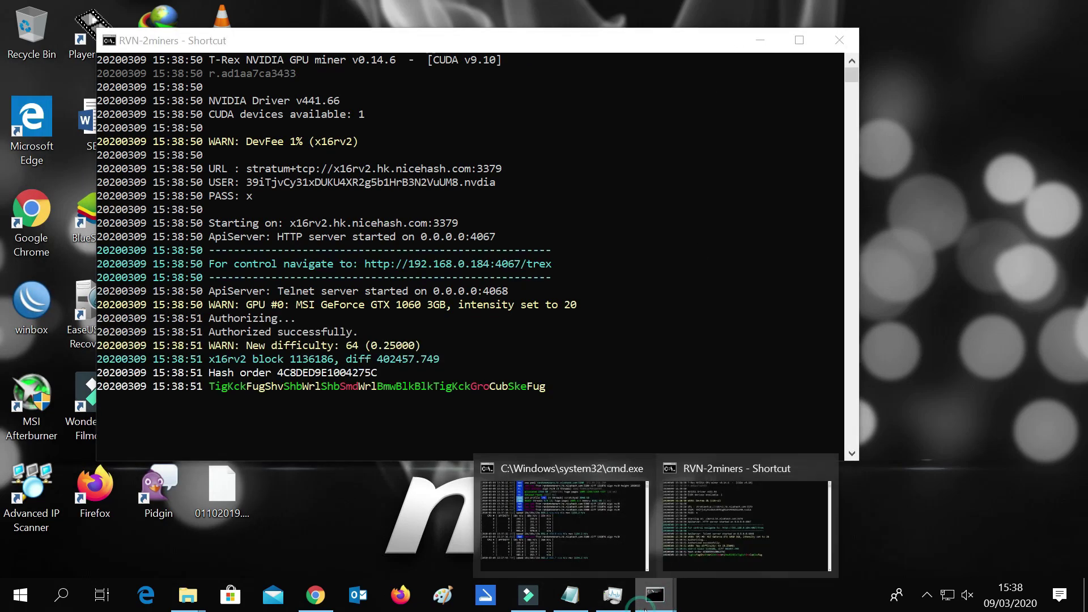
{"action": "left_click", "coordinate": [610, 546]}
{"action": "left_click_drag", "start_coordinate": [691, 81], "coordinate": [928, 63]}
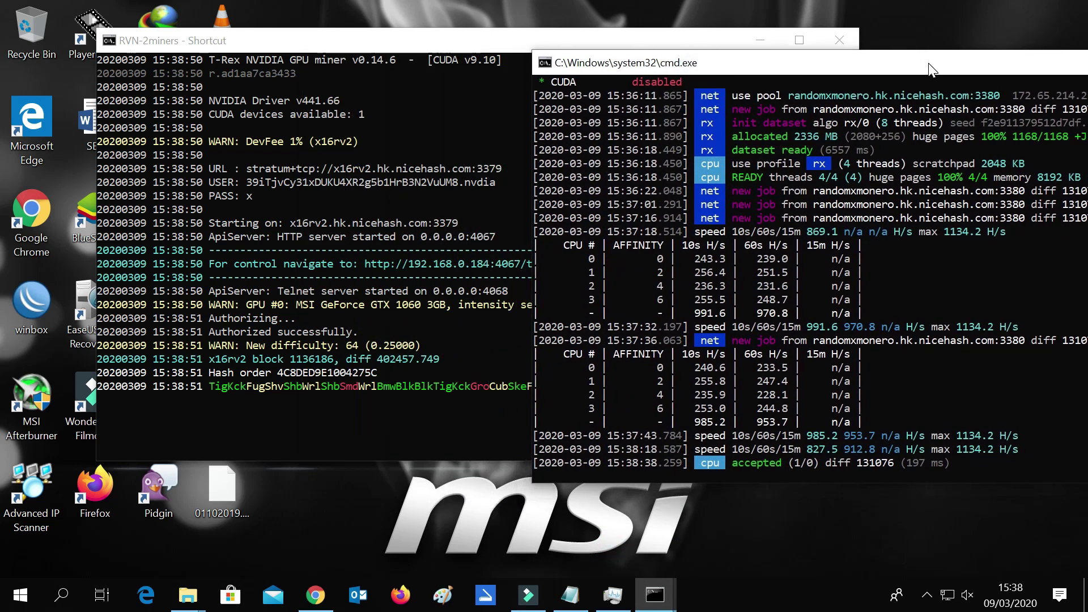
{"action": "left_click_drag", "start_coordinate": [815, 70], "coordinate": [799, 26]}
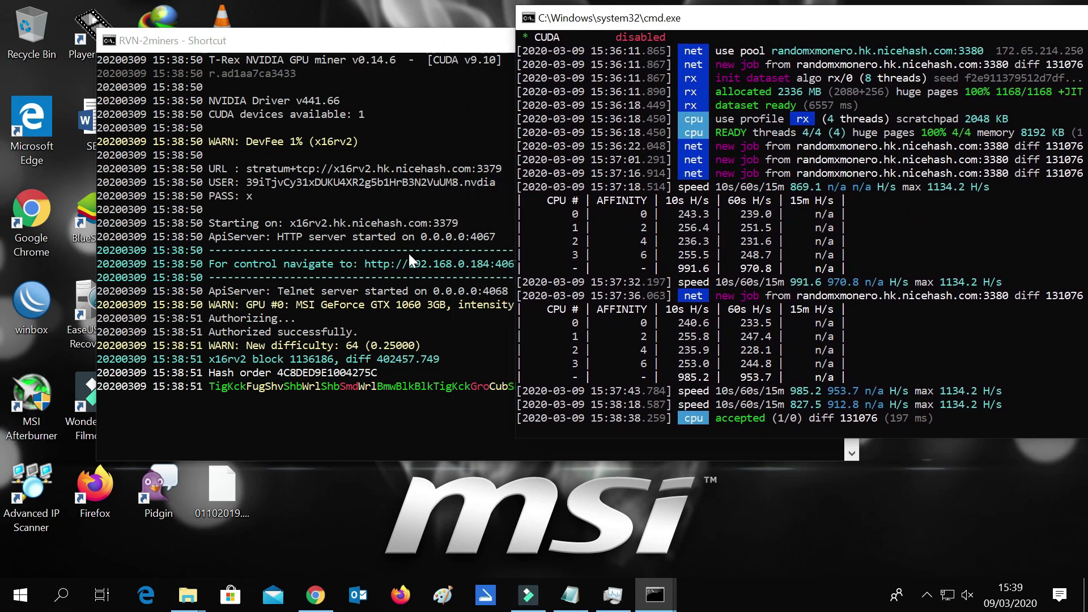
{"action": "left_click_drag", "start_coordinate": [311, 43], "coordinate": [223, 46]}
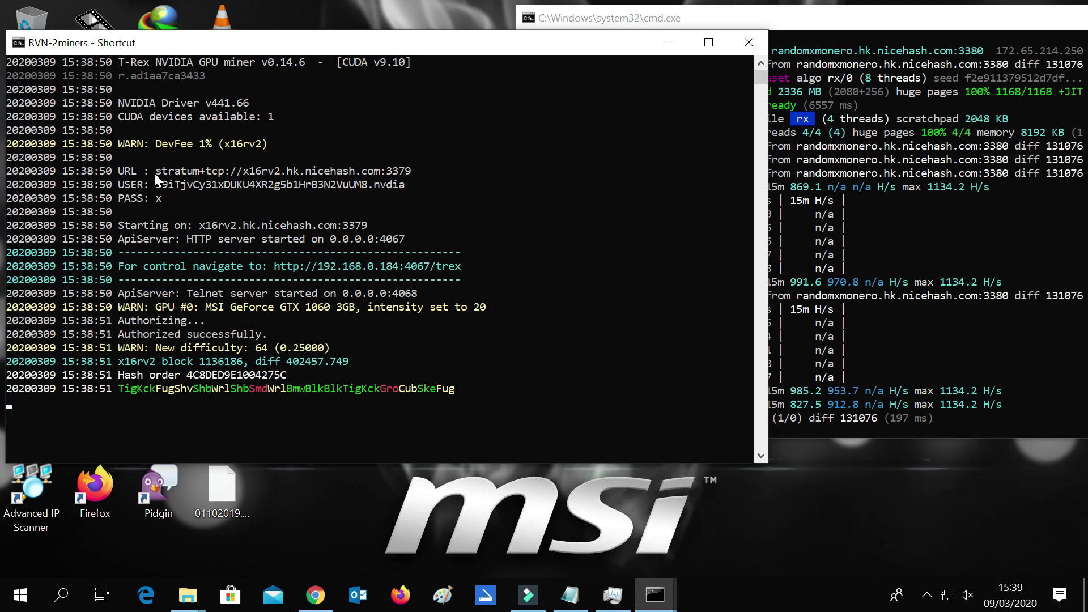
{"action": "left_click_drag", "start_coordinate": [429, 44], "coordinate": [317, 49]}
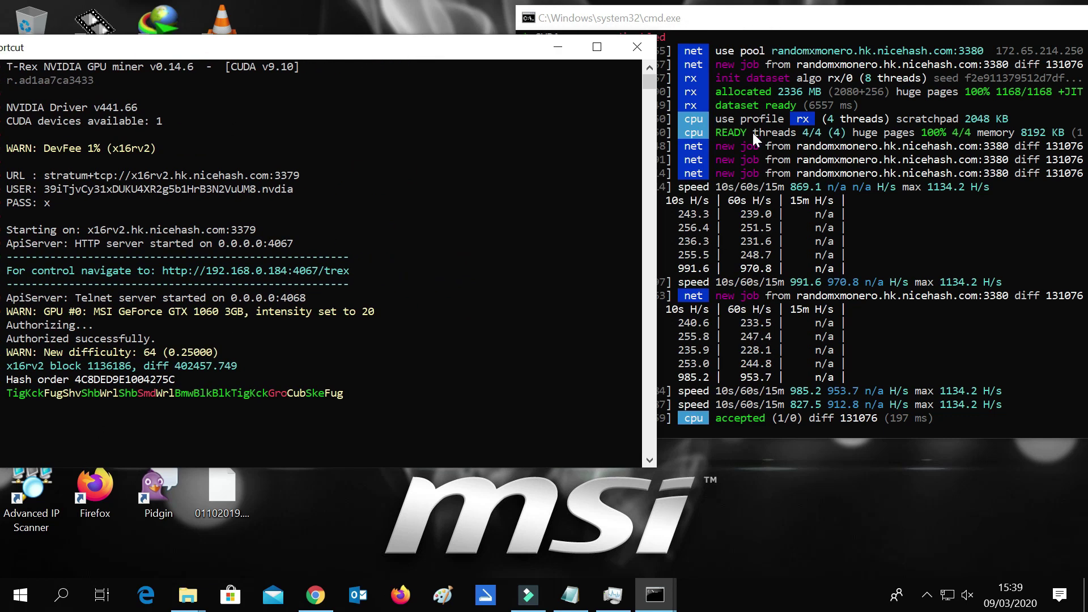
- Reposition the two miner consoles so the full XMRig output is readable in front of the RVN-2miners console
{"action": "left_click", "coordinate": [829, 25]}
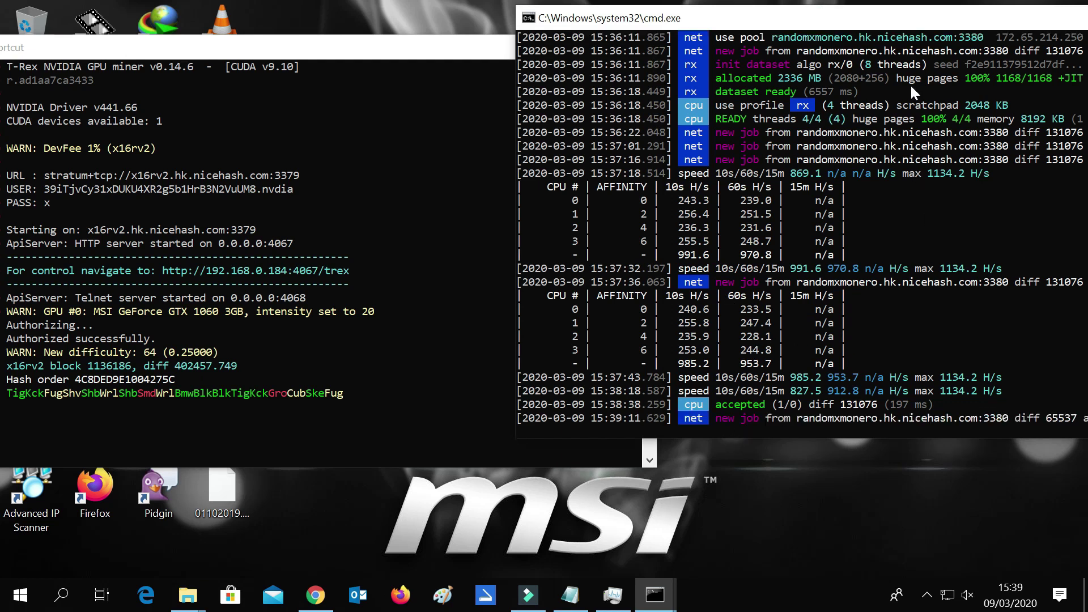
{"action": "left_click_drag", "start_coordinate": [886, 15], "coordinate": [906, 59]}
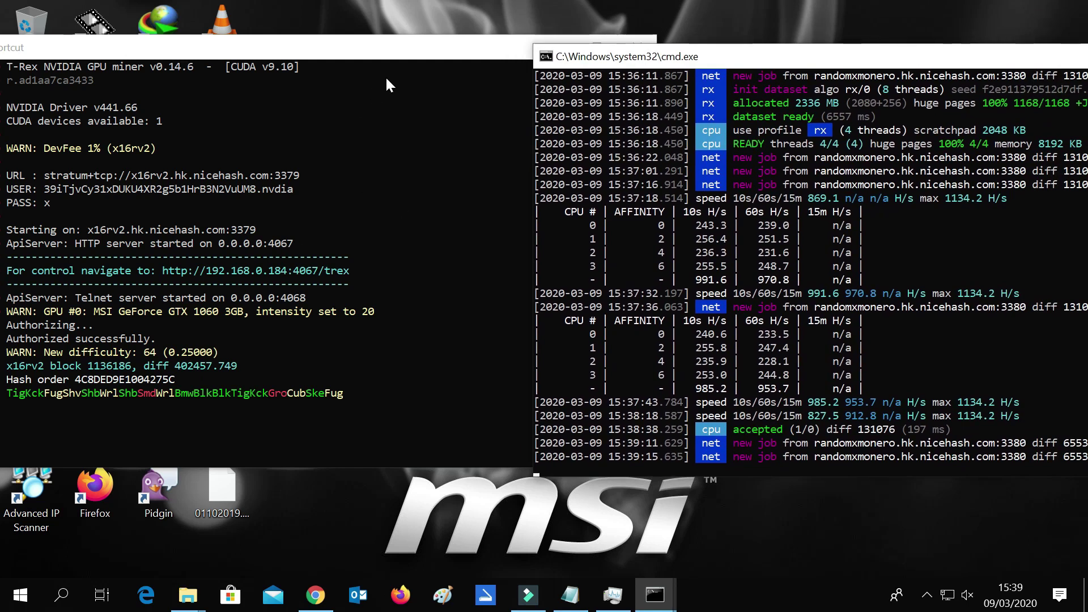
{"action": "left_click_drag", "start_coordinate": [688, 54], "coordinate": [576, 130]}
{"action": "left_click_drag", "start_coordinate": [543, 15], "coordinate": [566, 16]}
{"action": "left_click", "coordinate": [927, 134]}
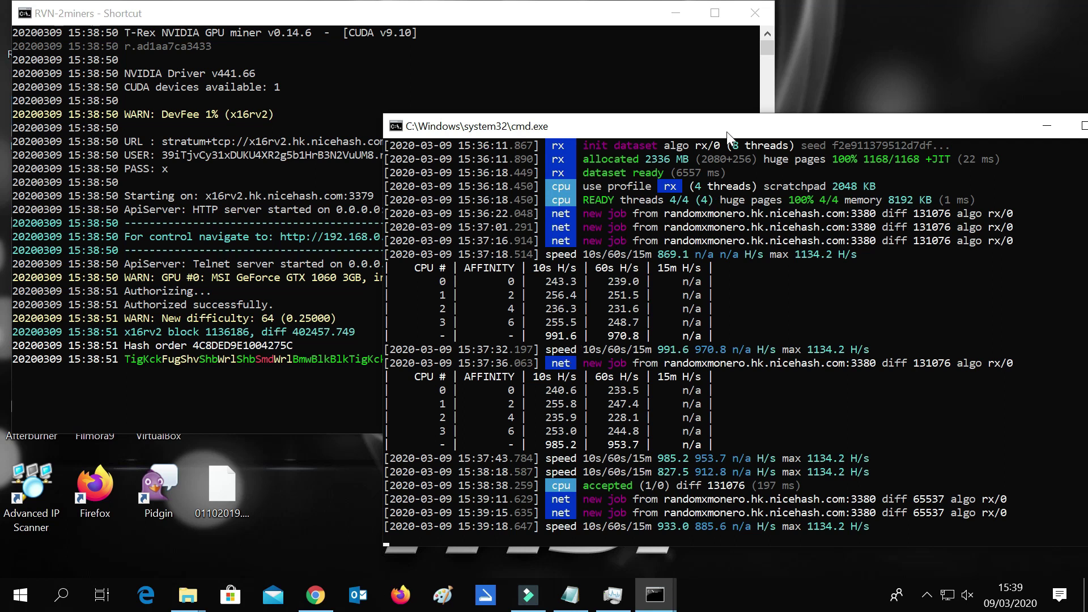
{"action": "left_click_drag", "start_coordinate": [804, 123], "coordinate": [729, 123]}
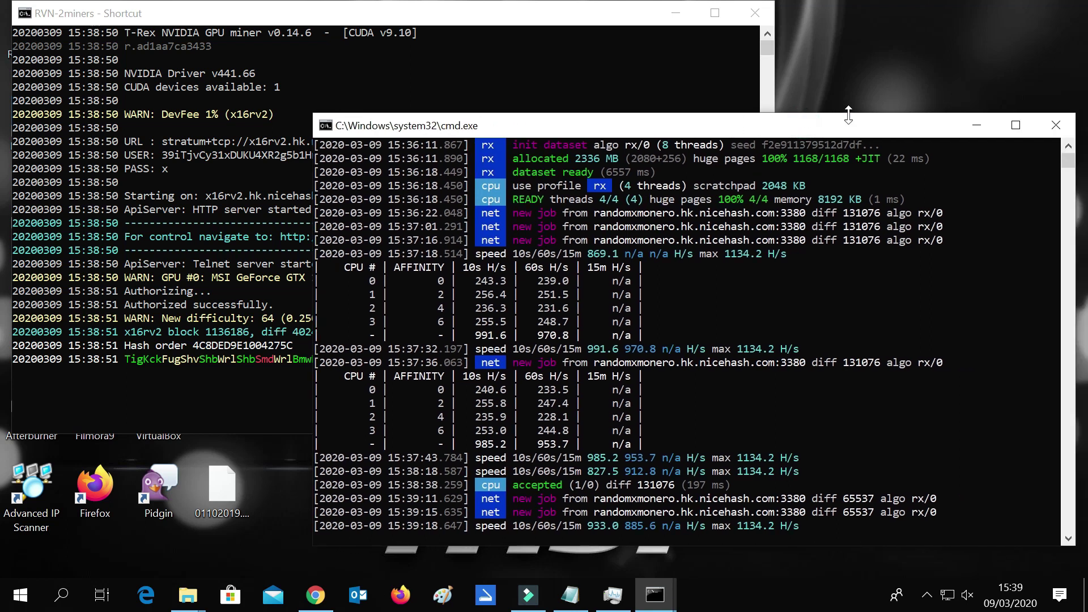
- Minimize both miner consoles and refresh the desktop
{"action": "left_click", "coordinate": [973, 126]}
{"action": "left_click", "coordinate": [675, 17]}
{"action": "right_click", "coordinate": [455, 182]}
{"action": "left_click", "coordinate": [495, 230]}
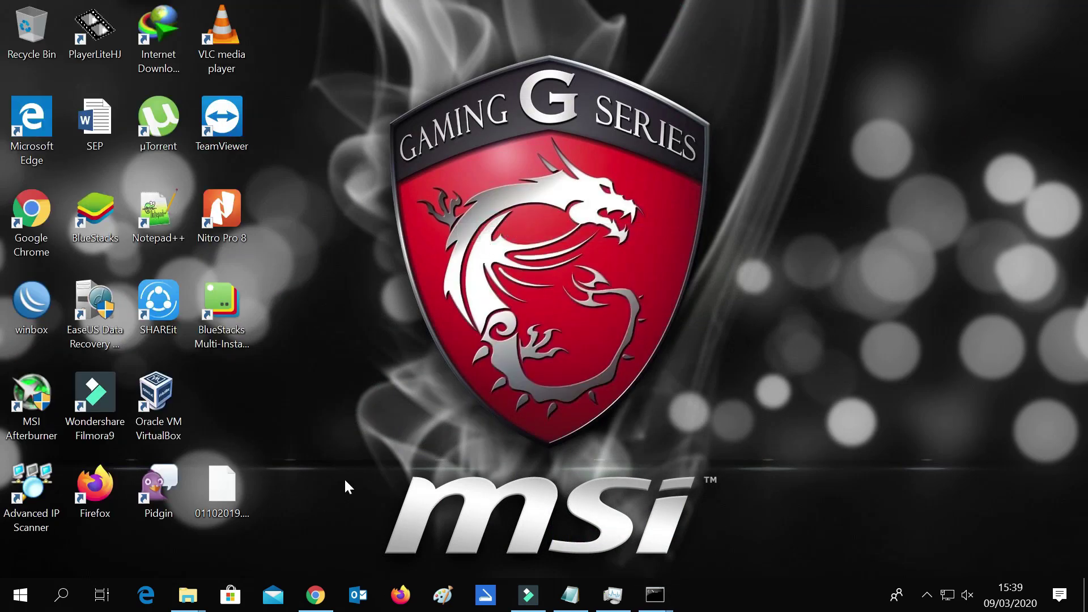
- Switch to the NiceHash Rigs page in Chrome, reload it, and look through the mining summary and rig list
{"action": "left_click", "coordinate": [316, 595]}
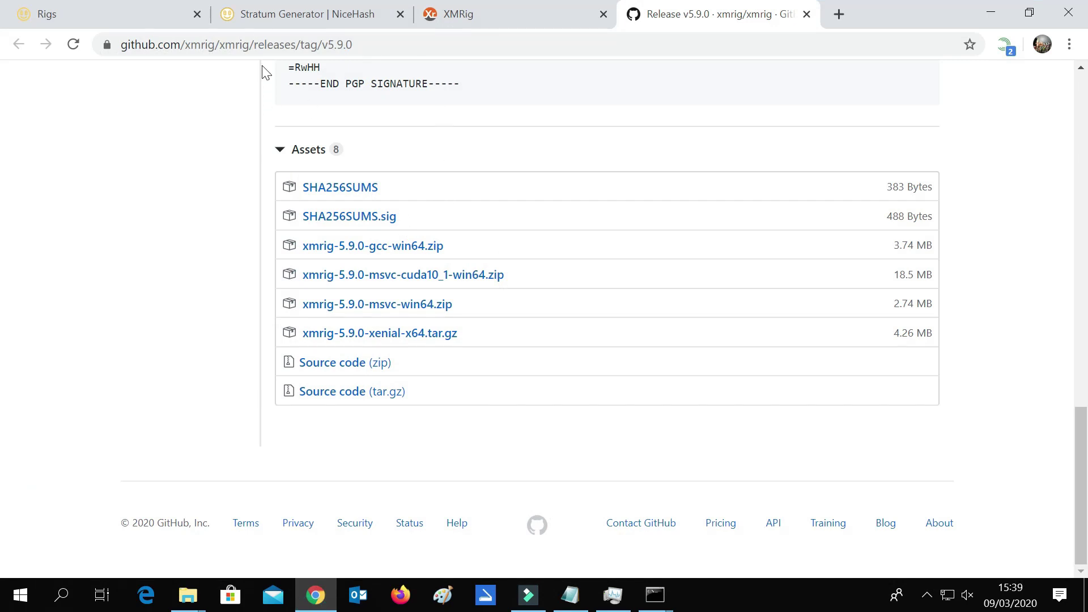
{"action": "left_click", "coordinate": [272, 15]}
{"action": "left_click", "coordinate": [162, 14]}
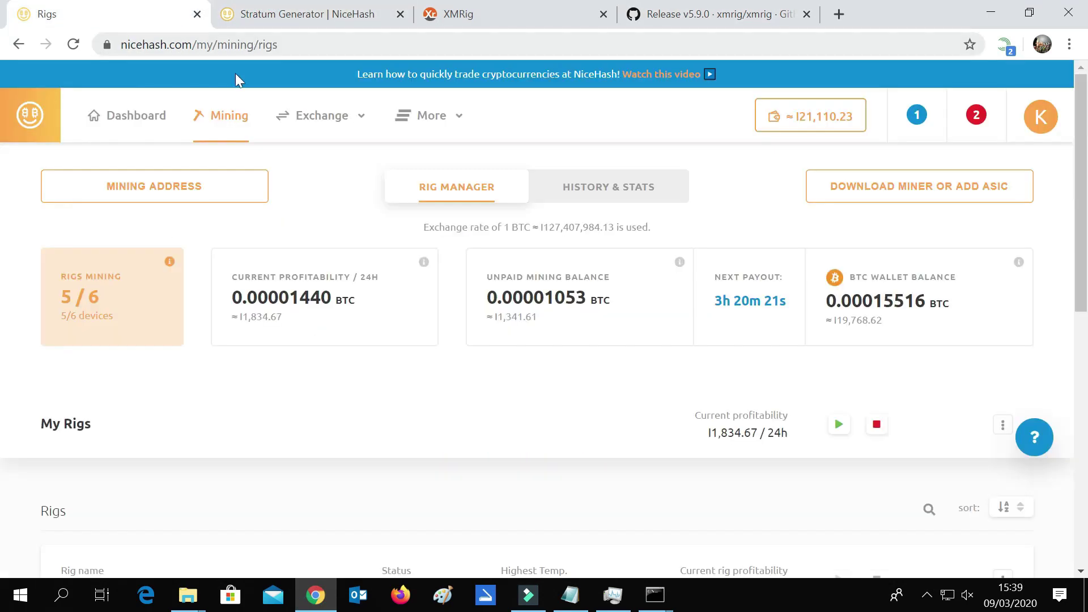
{"action": "left_click", "coordinate": [79, 44]}
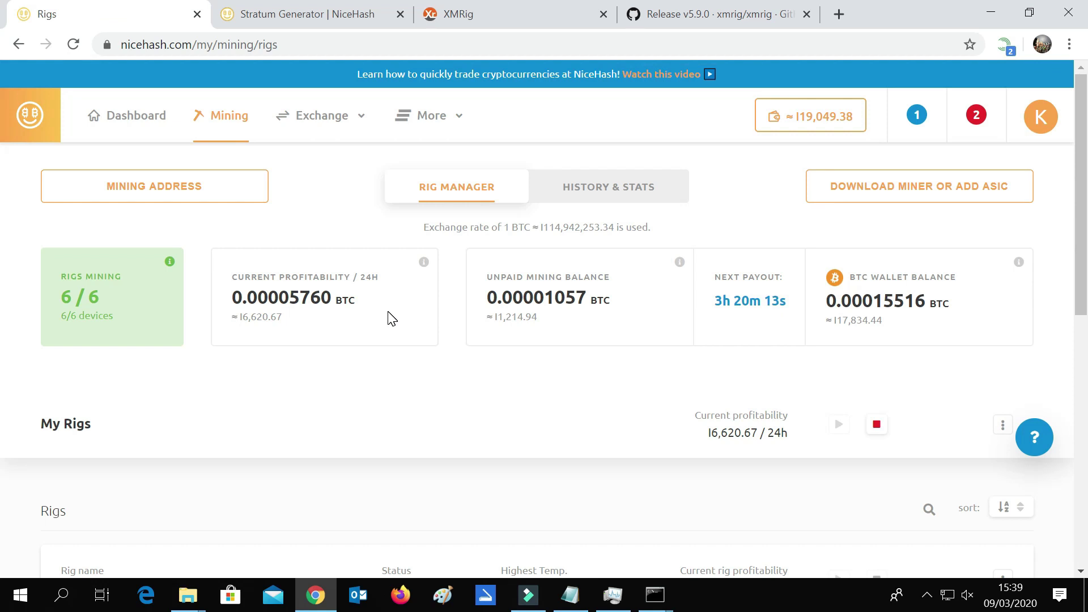
{"action": "scroll", "coordinate": [459, 347], "scroll_direction": "down", "scroll_amount": 7}
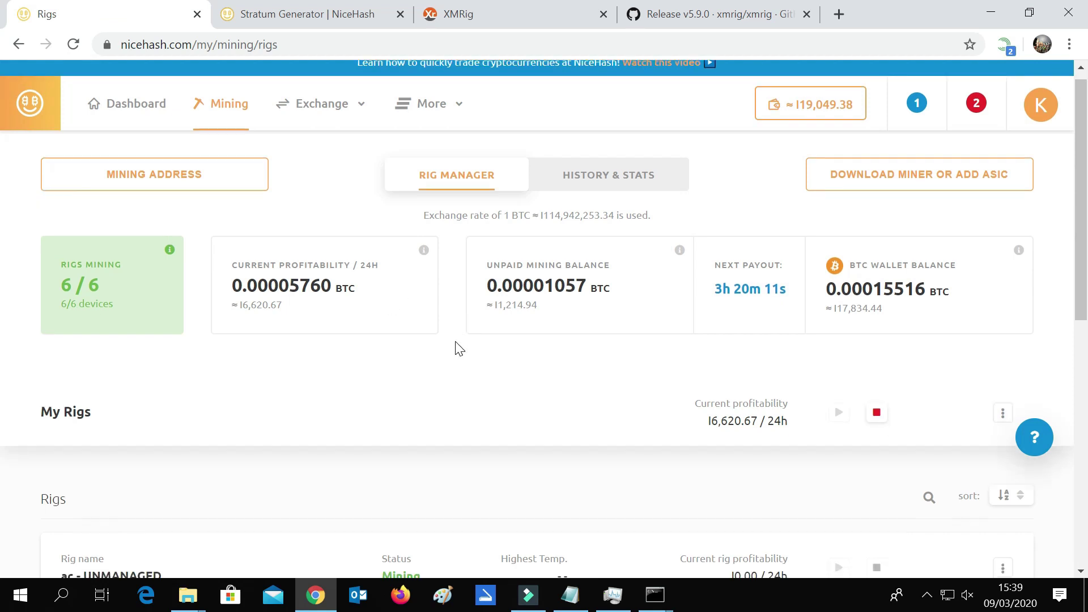
{"action": "scroll", "coordinate": [459, 346], "scroll_direction": "up", "scroll_amount": 5}
{"action": "scroll", "coordinate": [459, 347], "scroll_direction": "down", "scroll_amount": 7}
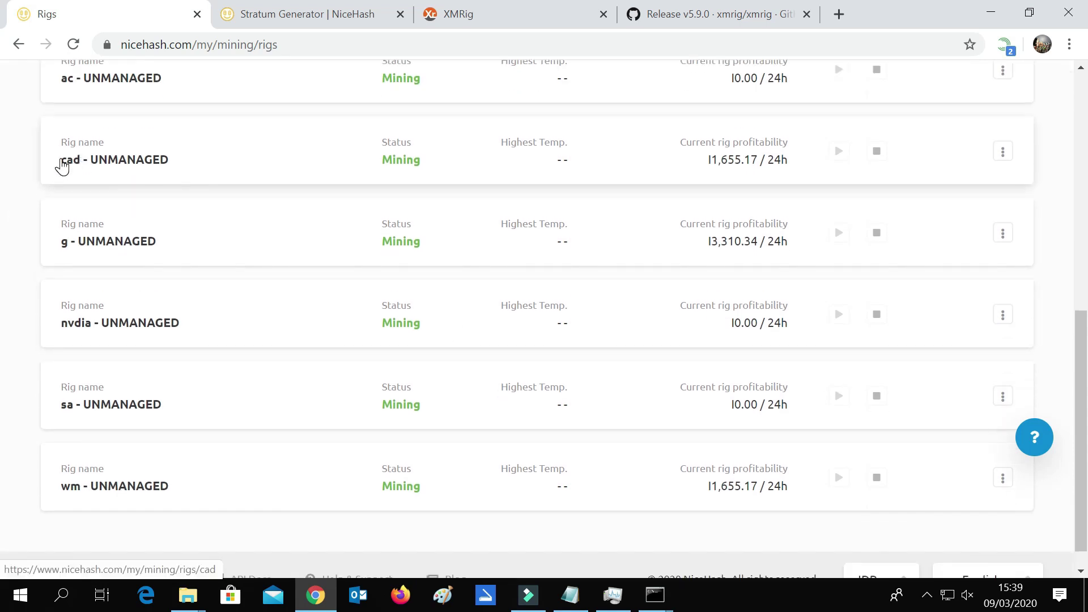
- Open the cad rig's details and examine its active worker, accepted speed and mining history chart
{"action": "left_click", "coordinate": [119, 165]}
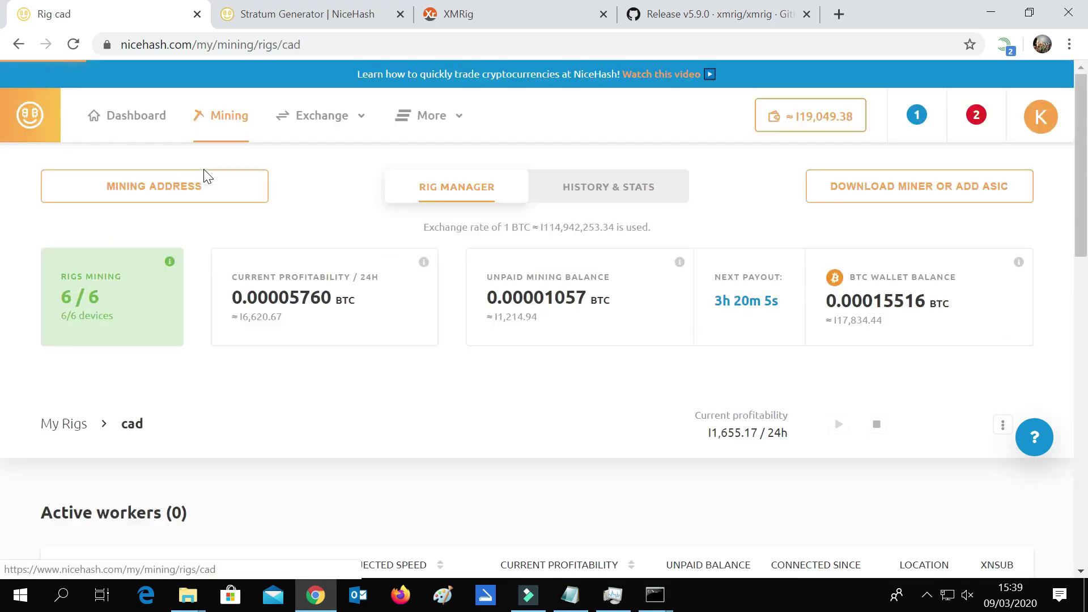
{"action": "scroll", "coordinate": [396, 270], "scroll_direction": "down", "scroll_amount": 5}
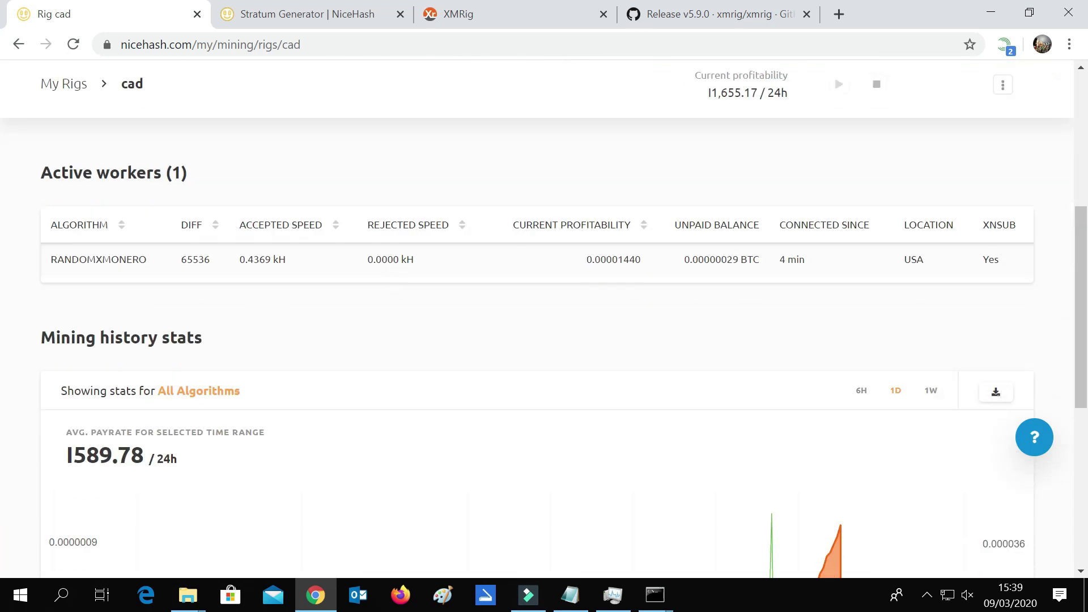
{"action": "scroll", "coordinate": [454, 272], "scroll_direction": "down", "scroll_amount": 4}
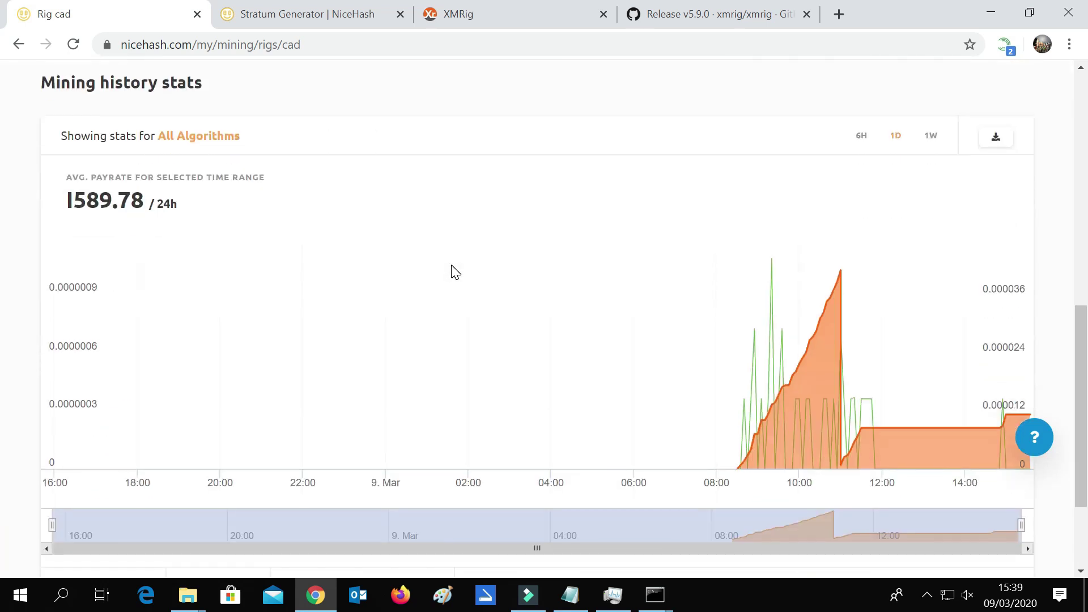
{"action": "scroll", "coordinate": [454, 272], "scroll_direction": "up", "scroll_amount": 6}
{"action": "scroll", "coordinate": [454, 272], "scroll_direction": "down", "scroll_amount": 4}
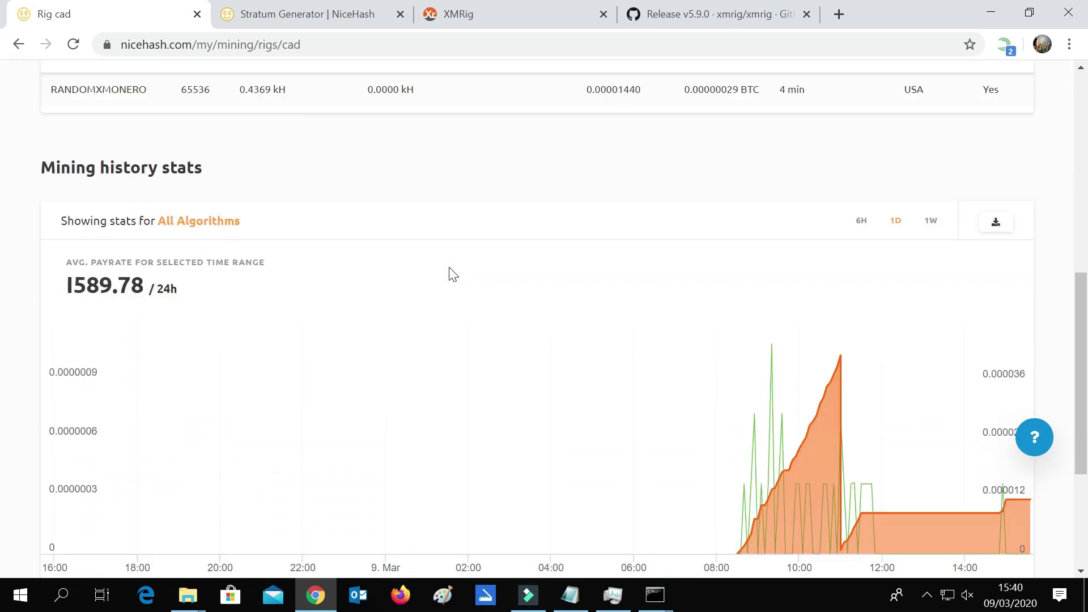
{"action": "scroll", "coordinate": [453, 274], "scroll_direction": "up", "scroll_amount": 3}
{"action": "scroll", "coordinate": [453, 275], "scroll_direction": "down", "scroll_amount": 7}
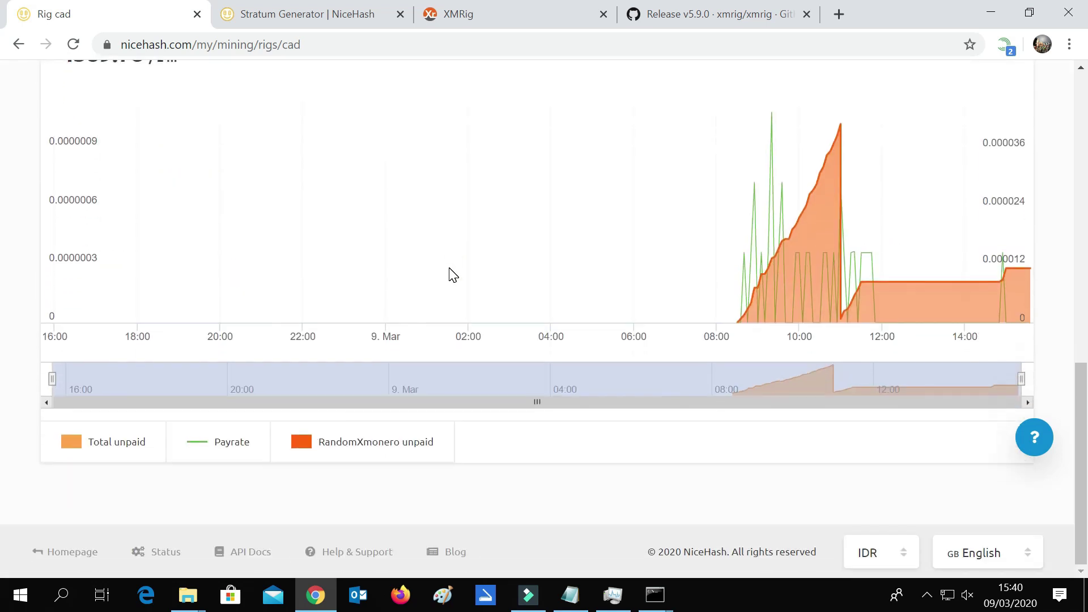
{"action": "scroll", "coordinate": [453, 274], "scroll_direction": "up", "scroll_amount": 6}
{"action": "scroll", "coordinate": [453, 274], "scroll_direction": "down", "scroll_amount": 3}
{"action": "scroll", "coordinate": [453, 274], "scroll_direction": "up", "scroll_amount": 6}
{"action": "scroll", "coordinate": [453, 274], "scroll_direction": "down", "scroll_amount": 3}
{"action": "scroll", "coordinate": [453, 275], "scroll_direction": "up", "scroll_amount": 6}
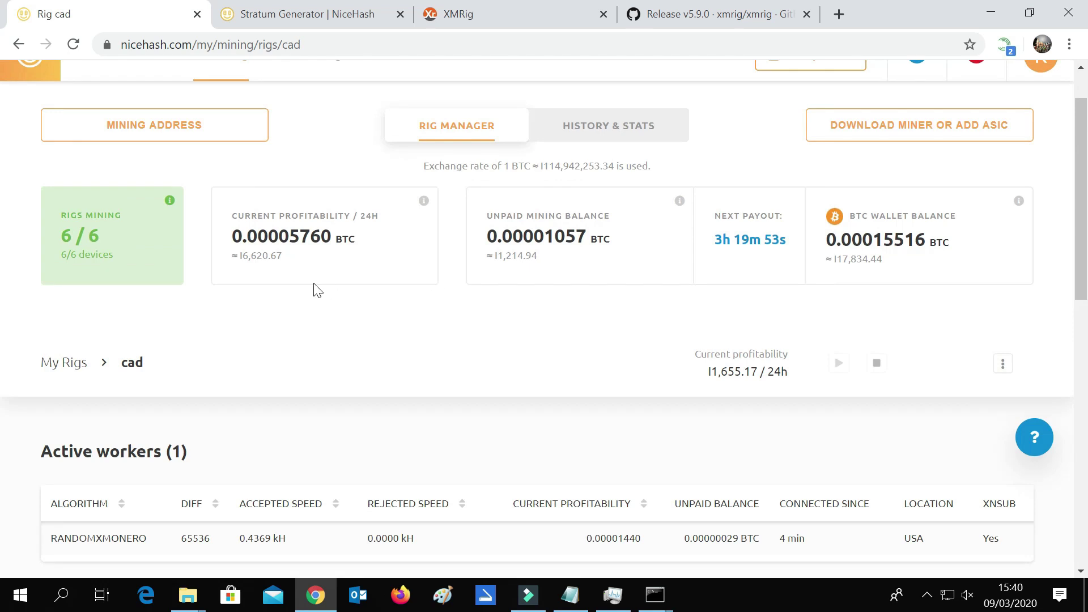
- Highlight the converted currency amount under the 24-hour current profitability and clear the selection
{"action": "left_click_drag", "start_coordinate": [242, 256], "coordinate": [293, 262]}
{"action": "left_click", "coordinate": [379, 263]}
{"action": "scroll", "coordinate": [560, 374], "scroll_direction": "up", "scroll_amount": 1}
- Return to the overview of all rigs and compare each rig's mining status and current profitability
{"action": "left_click", "coordinate": [229, 125]}
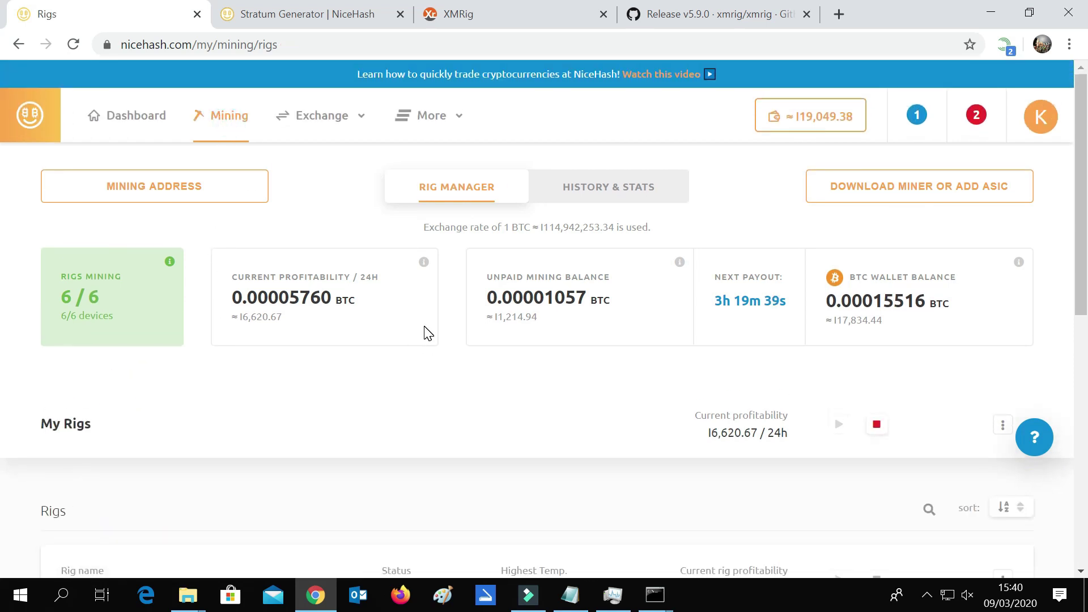
{"action": "scroll", "coordinate": [428, 333], "scroll_direction": "down", "scroll_amount": 3}
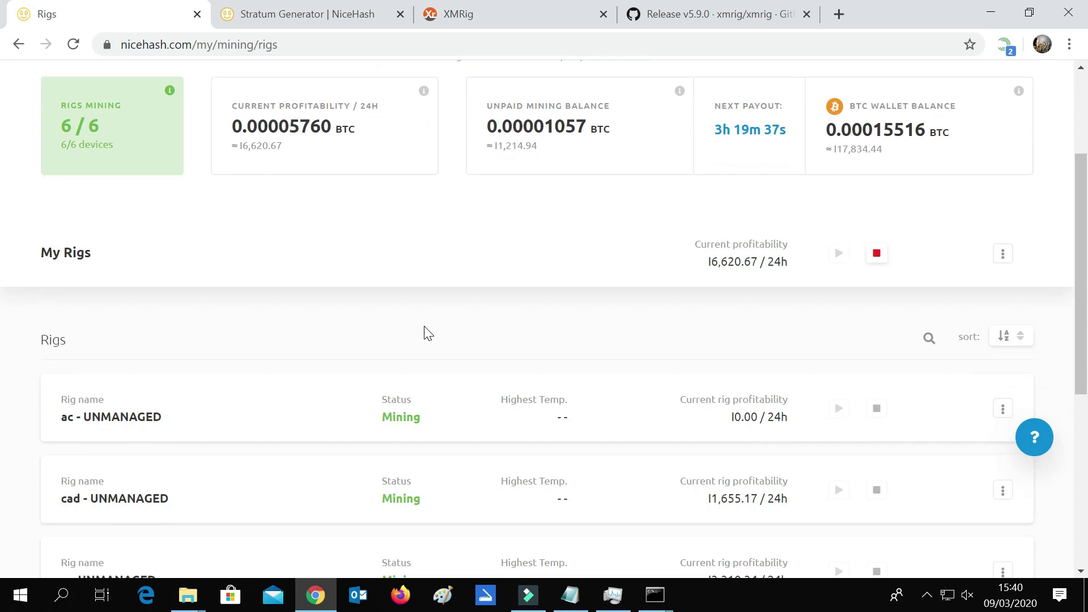
{"action": "scroll", "coordinate": [428, 334], "scroll_direction": "down", "scroll_amount": 3}
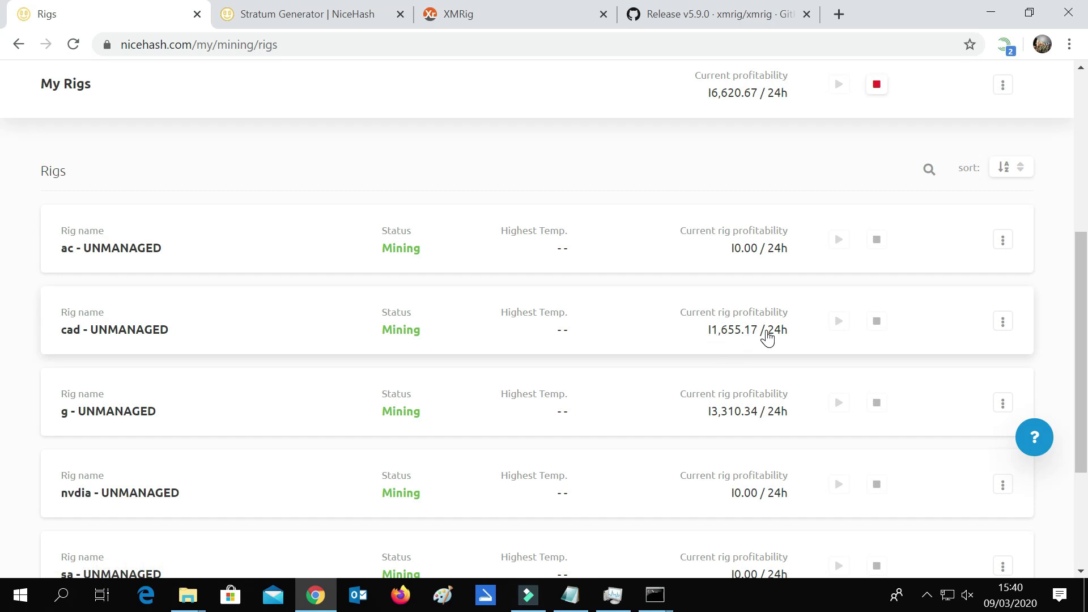
{"action": "scroll", "coordinate": [291, 374], "scroll_direction": "down", "scroll_amount": 3}
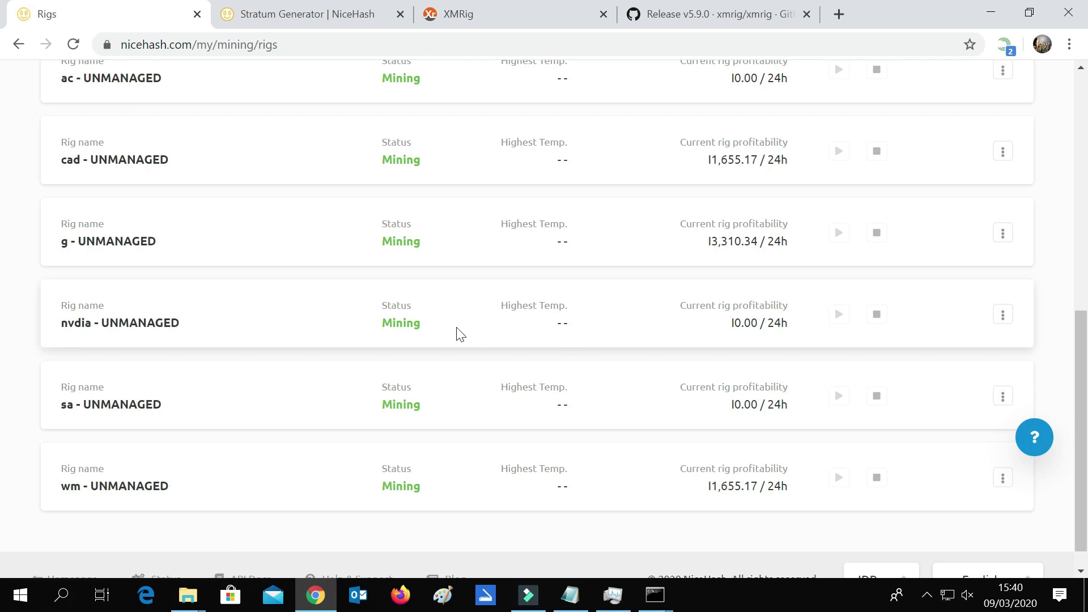
{"action": "scroll", "coordinate": [512, 331], "scroll_direction": "up", "scroll_amount": 8}
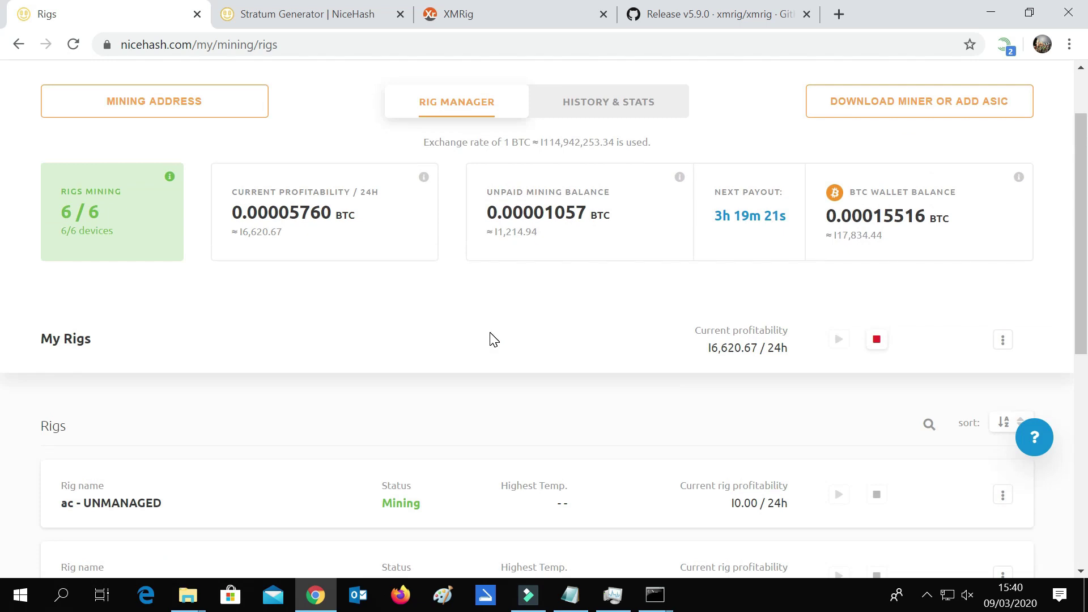
{"action": "scroll", "coordinate": [492, 339], "scroll_direction": "up", "scroll_amount": 2}
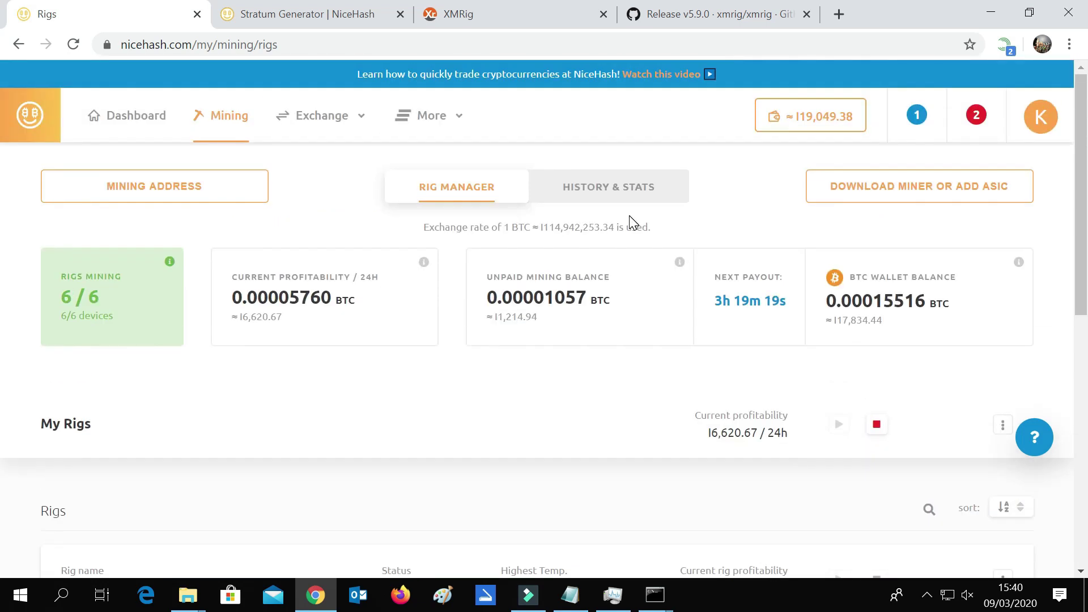
- Open the mining History & Stats and examine the projected income, active workers and average payrate chart
{"action": "left_click", "coordinate": [634, 195]}
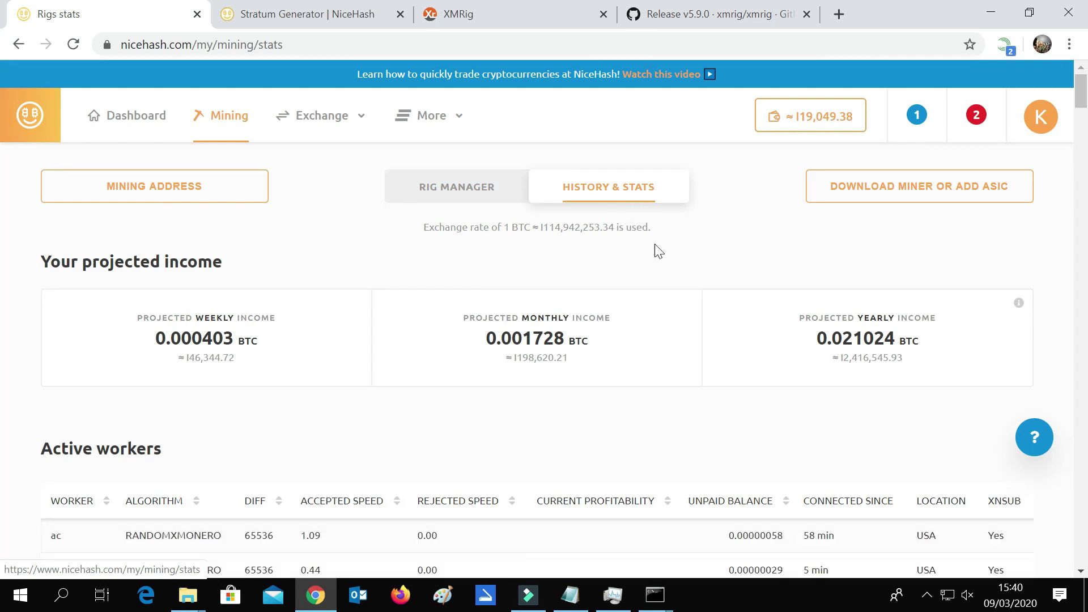
{"action": "scroll", "coordinate": [657, 242], "scroll_direction": "down", "scroll_amount": 10}
{"action": "scroll", "coordinate": [660, 242], "scroll_direction": "down", "scroll_amount": 6}
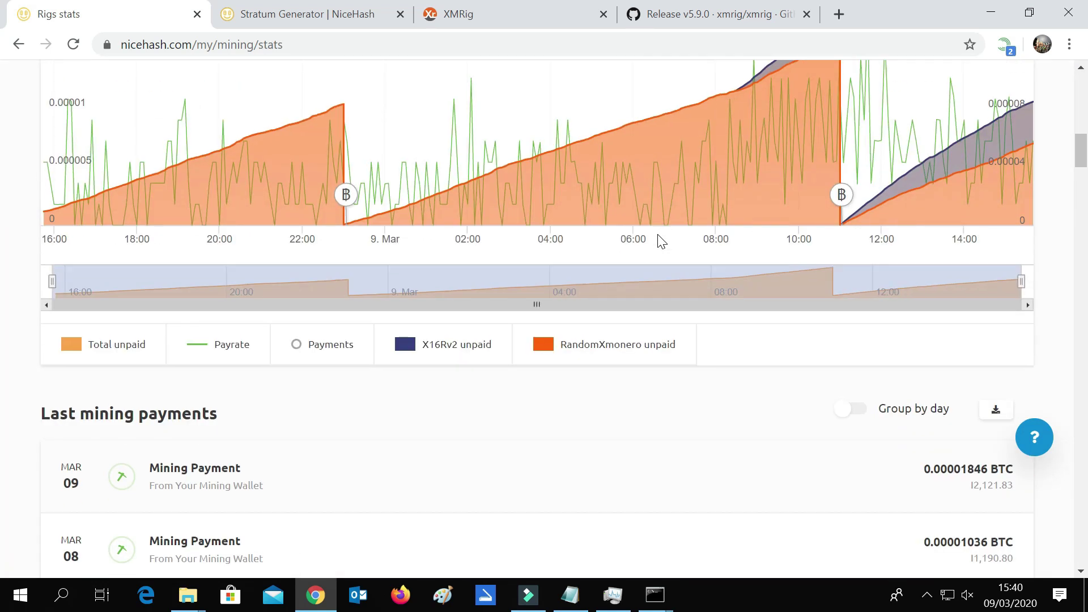
{"action": "scroll", "coordinate": [661, 241], "scroll_direction": "up", "scroll_amount": 5}
{"action": "scroll", "coordinate": [657, 243], "scroll_direction": "up", "scroll_amount": 1}
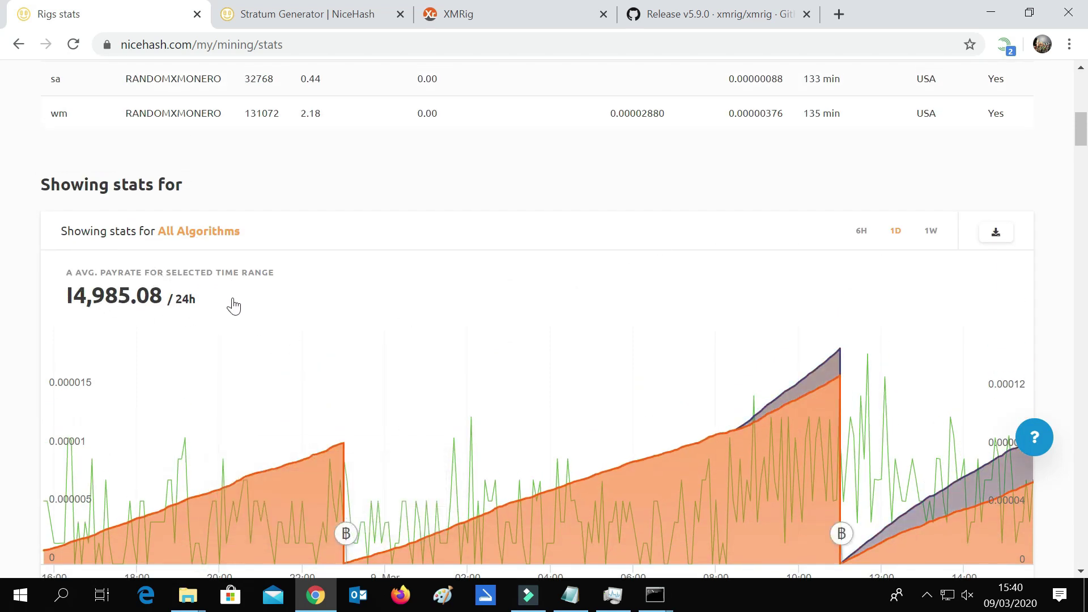
{"action": "scroll", "coordinate": [368, 309], "scroll_direction": "down", "scroll_amount": 1}
{"action": "scroll", "coordinate": [491, 278], "scroll_direction": "down", "scroll_amount": 3}
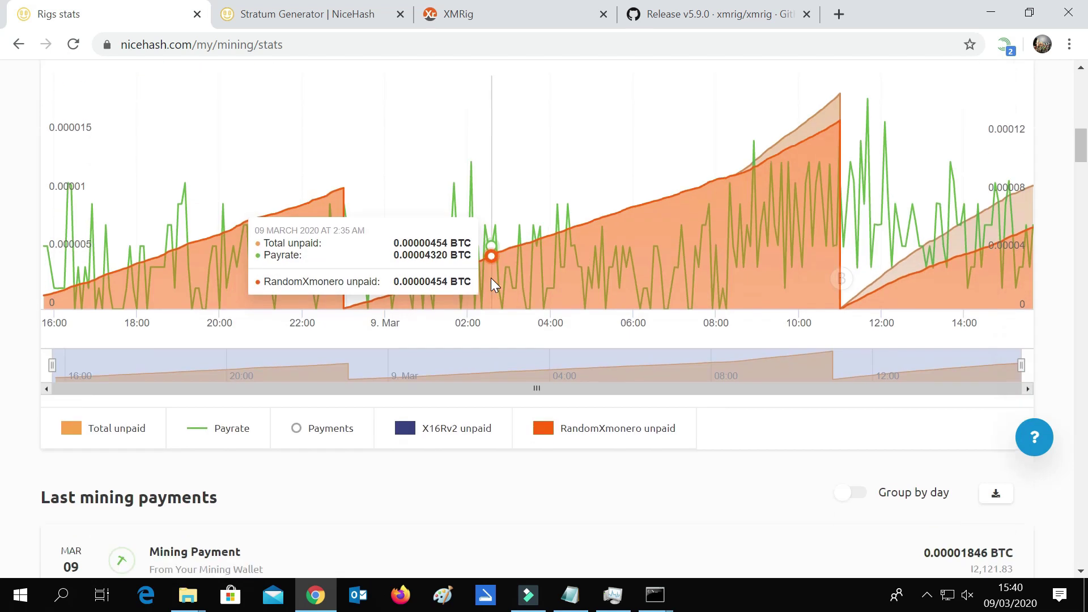
- Examine the dates and amounts of the entries under Last mining payments
{"action": "scroll", "coordinate": [499, 289], "scroll_direction": "down", "scroll_amount": 3}
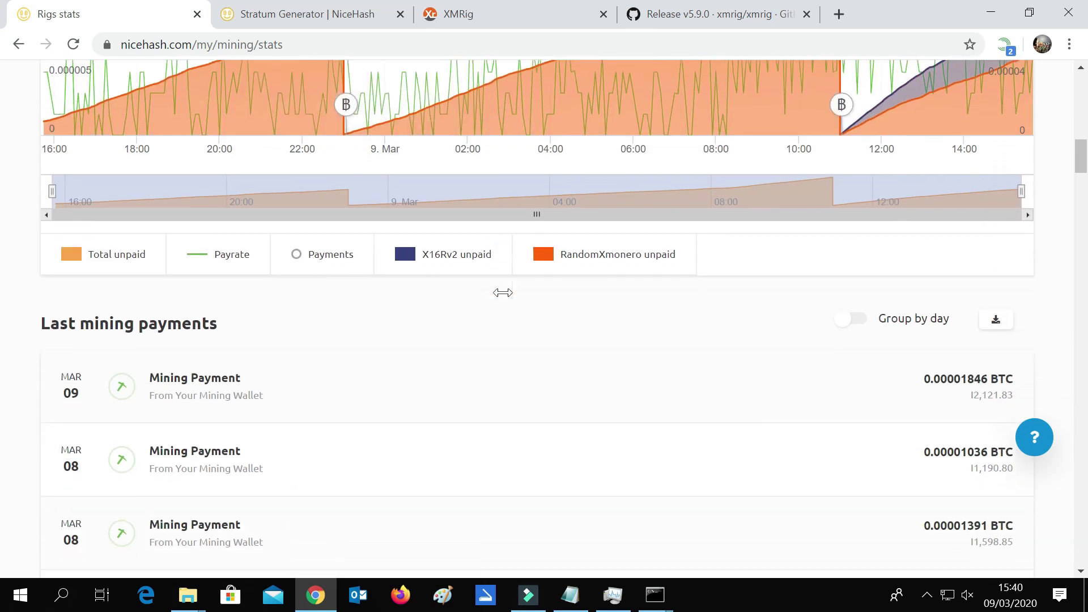
{"action": "scroll", "coordinate": [504, 299], "scroll_direction": "down", "scroll_amount": 1}
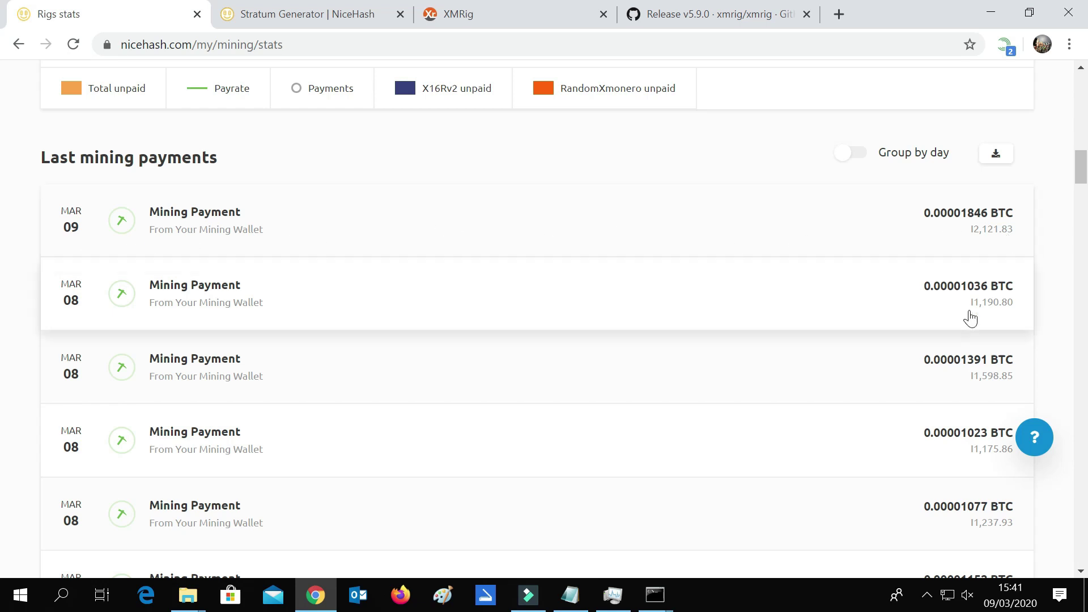
{"action": "scroll", "coordinate": [827, 369], "scroll_direction": "down", "scroll_amount": 1}
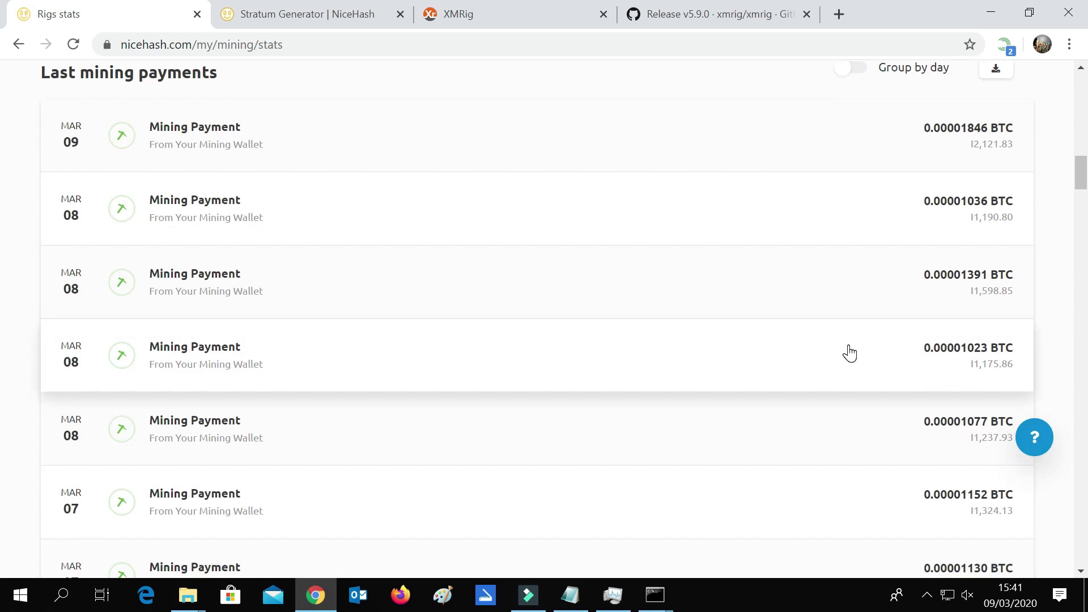
{"action": "scroll", "coordinate": [854, 355], "scroll_direction": "down", "scroll_amount": 1}
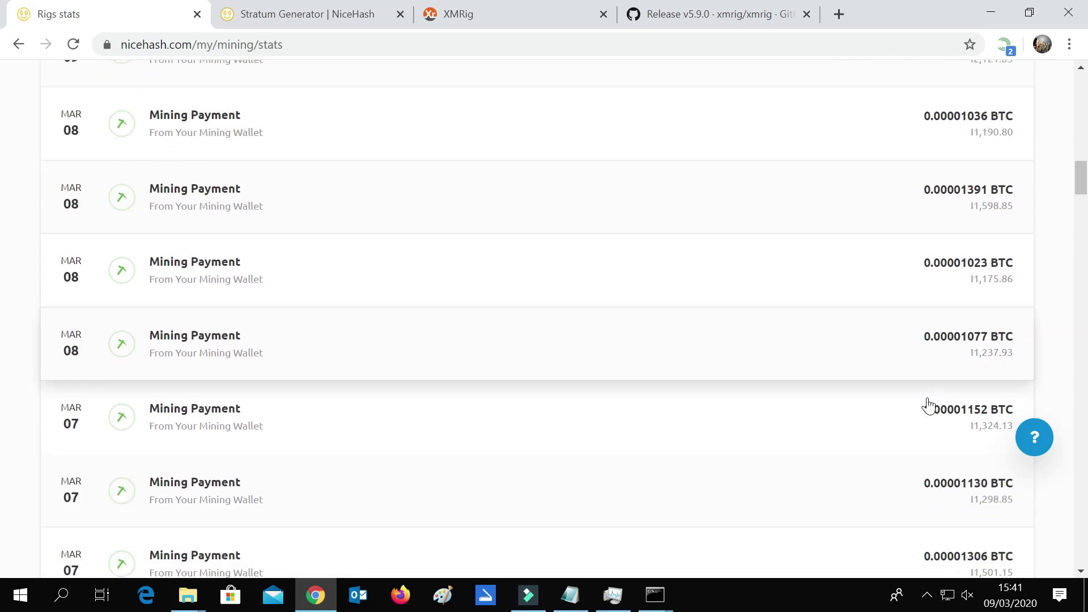
- Examine the older mining payment entries and return to the projected income and active workers
{"action": "scroll", "coordinate": [927, 402], "scroll_direction": "down", "scroll_amount": 1}
{"action": "scroll", "coordinate": [871, 464], "scroll_direction": "down", "scroll_amount": 5}
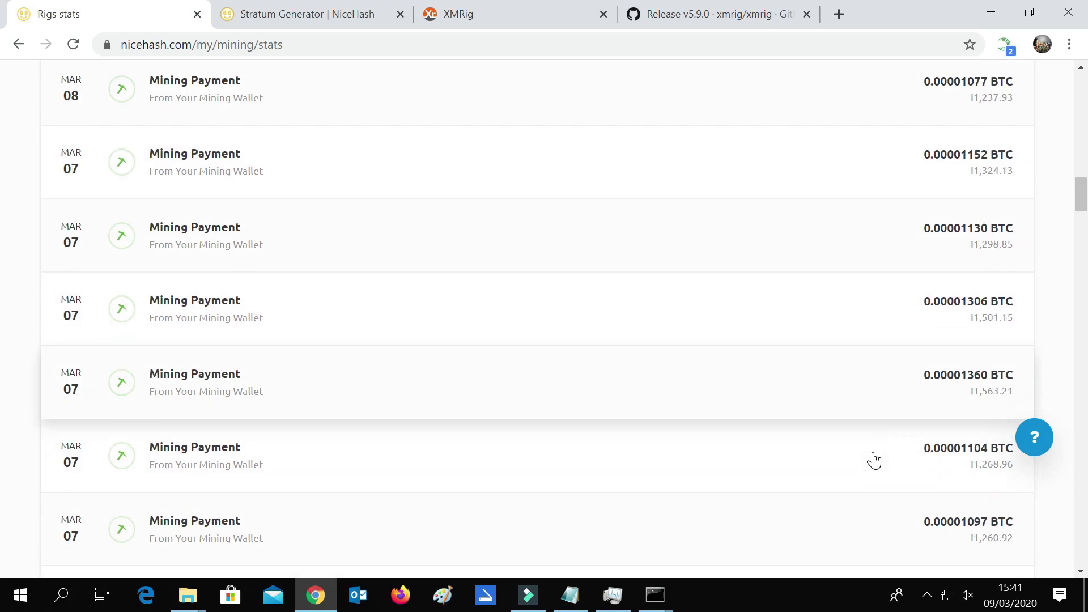
{"action": "scroll", "coordinate": [874, 458], "scroll_direction": "down", "scroll_amount": 7}
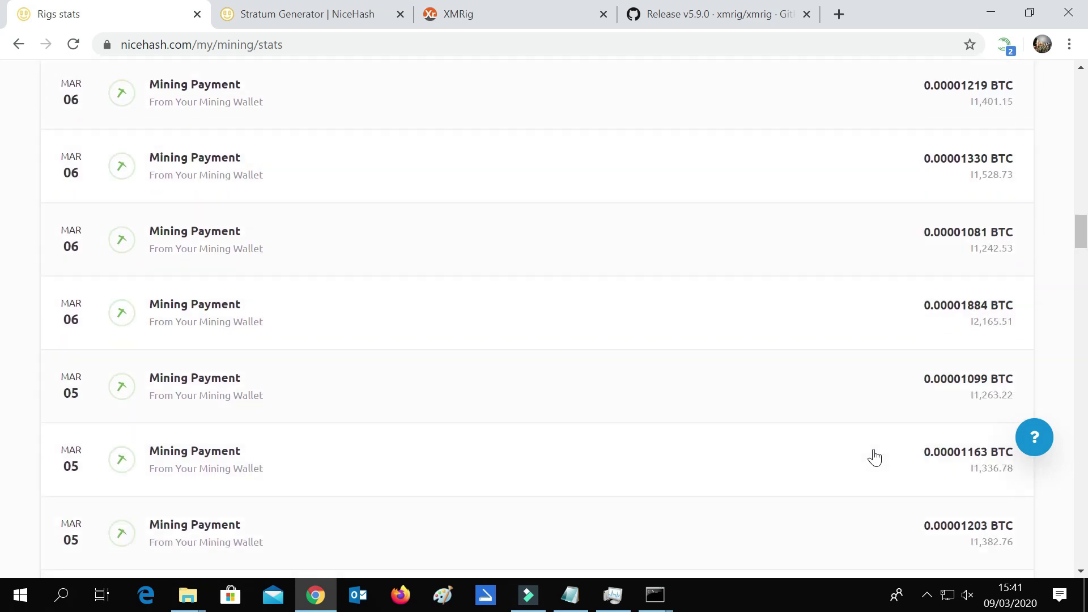
{"action": "scroll", "coordinate": [874, 458], "scroll_direction": "up", "scroll_amount": 7}
{"action": "scroll", "coordinate": [874, 457], "scroll_direction": "up", "scroll_amount": 15}
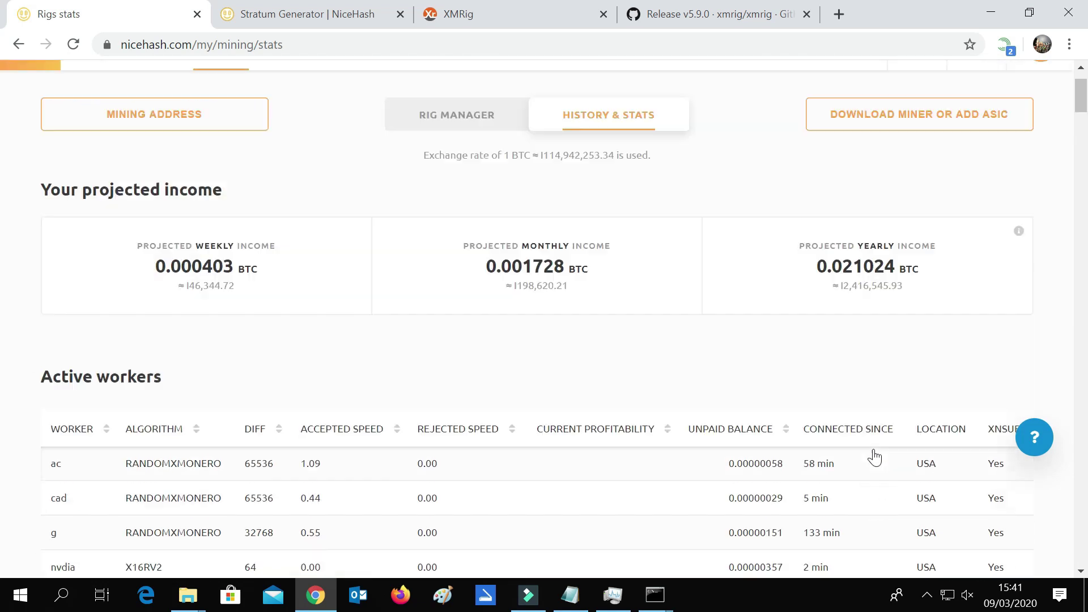
- Open the NiceHash dashboard and highlight the number of active rigs under Mining Status
{"action": "left_click", "coordinate": [136, 124]}
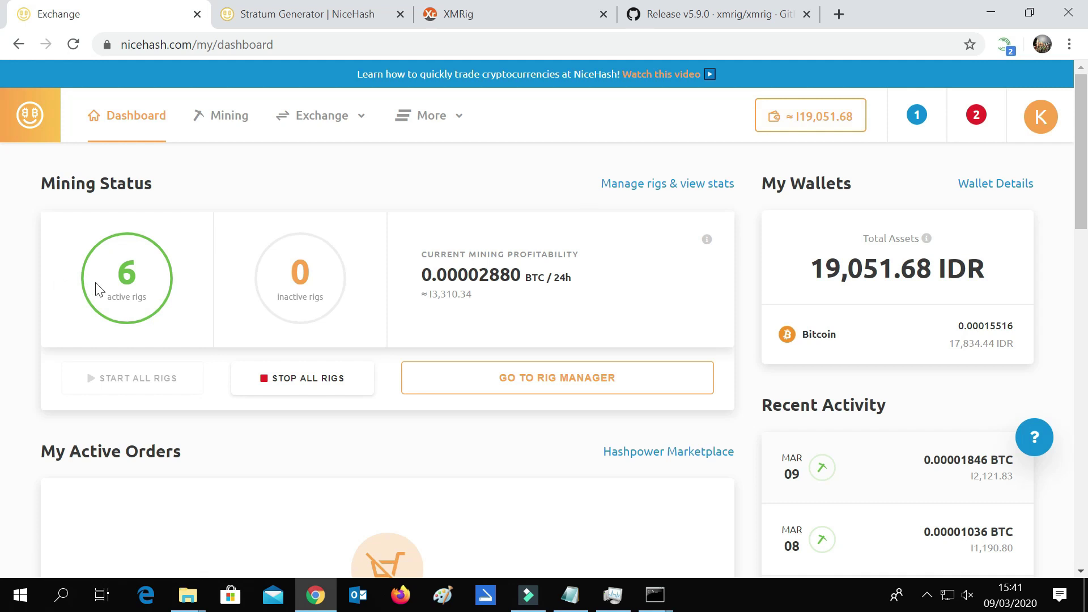
{"action": "left_click_drag", "start_coordinate": [102, 276], "coordinate": [156, 304]}
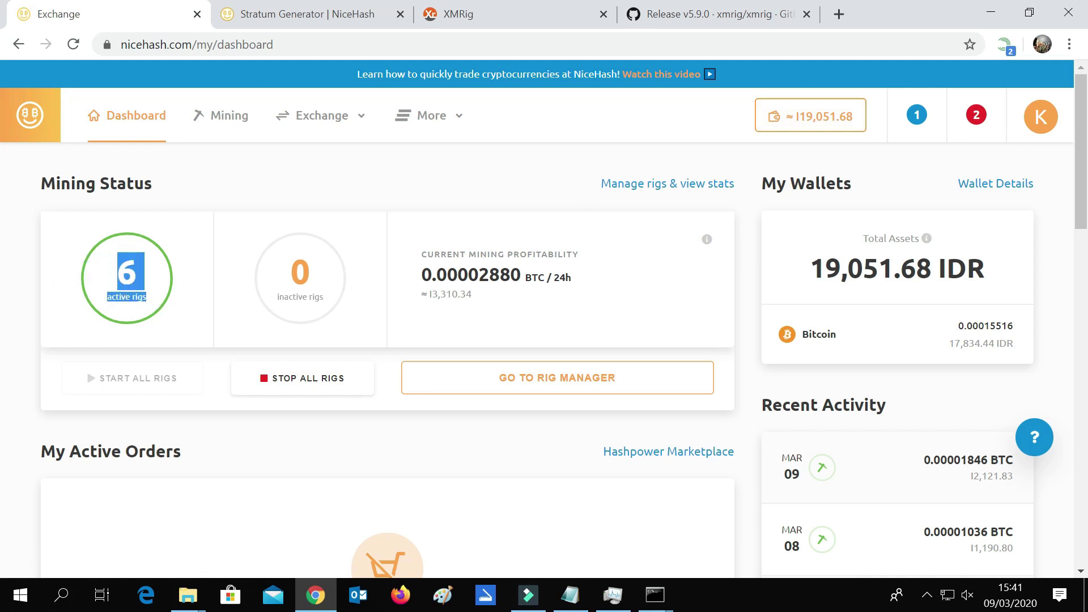
- Open the wallets overview and examine the total assets, Bitcoin balance, unpaid mining and available currencies
{"action": "left_click", "coordinate": [814, 132]}
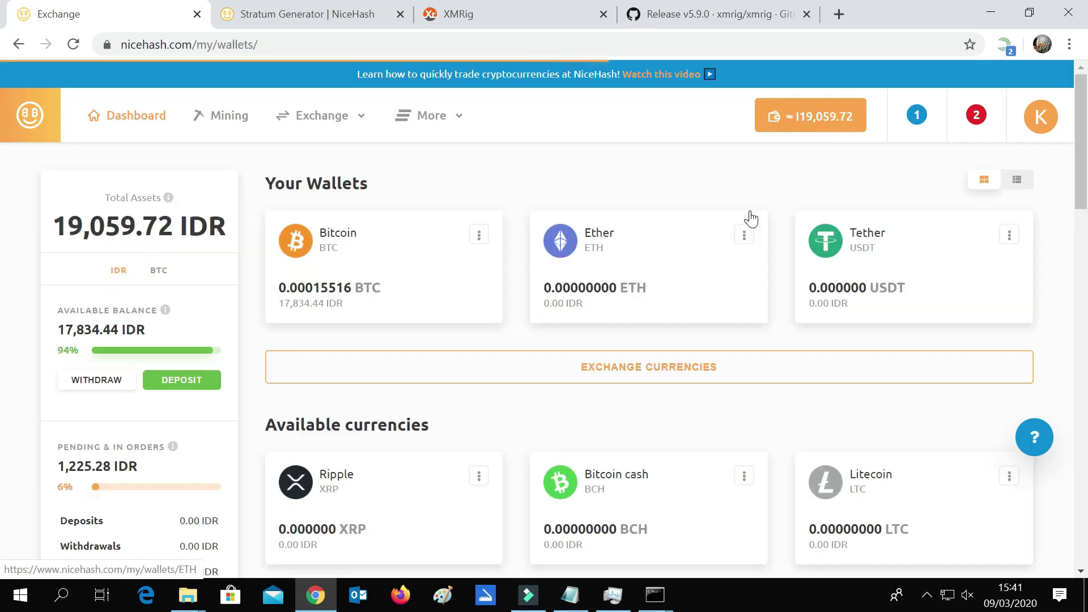
{"action": "scroll", "coordinate": [588, 126], "scroll_direction": "down", "scroll_amount": 1}
{"action": "scroll", "coordinate": [588, 128], "scroll_direction": "down", "scroll_amount": 5}
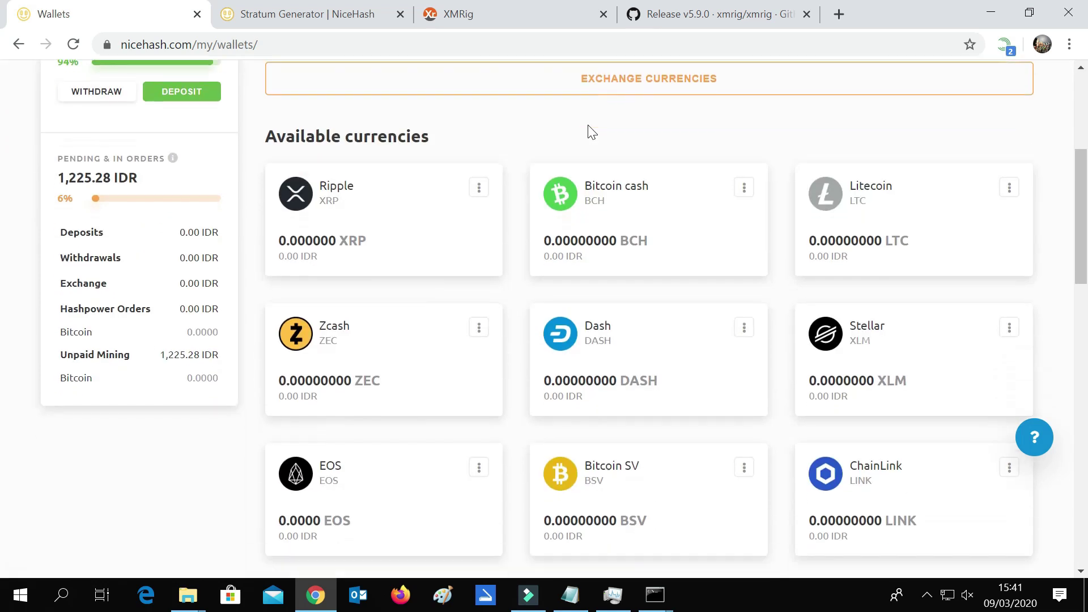
{"action": "scroll", "coordinate": [587, 133], "scroll_direction": "up", "scroll_amount": 3}
{"action": "scroll", "coordinate": [588, 132], "scroll_direction": "up", "scroll_amount": 2}
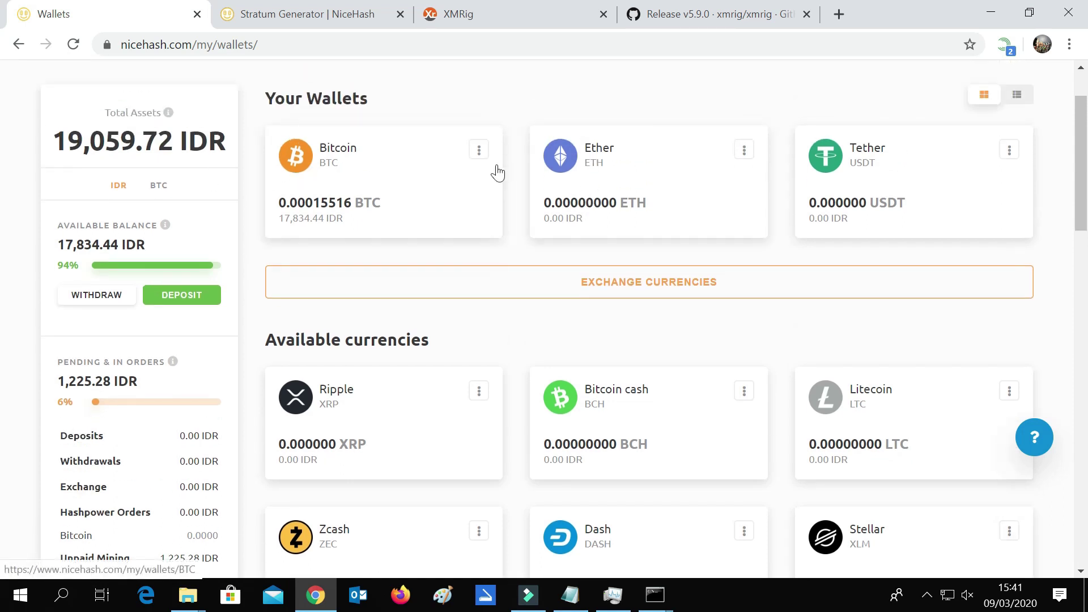
{"action": "scroll", "coordinate": [539, 165], "scroll_direction": "down", "scroll_amount": 2}
{"action": "scroll", "coordinate": [894, 113], "scroll_direction": "up", "scroll_amount": 3}
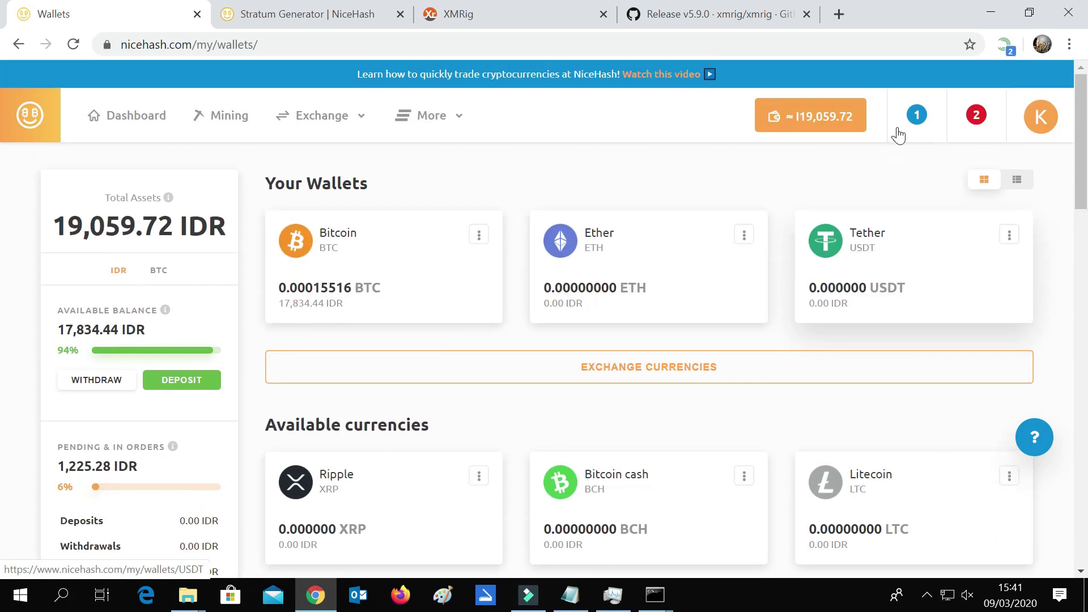
- Open the Tether wallet and examine its completed withdrawals and Bitcoin sell market orders
{"action": "left_click", "coordinate": [1009, 234]}
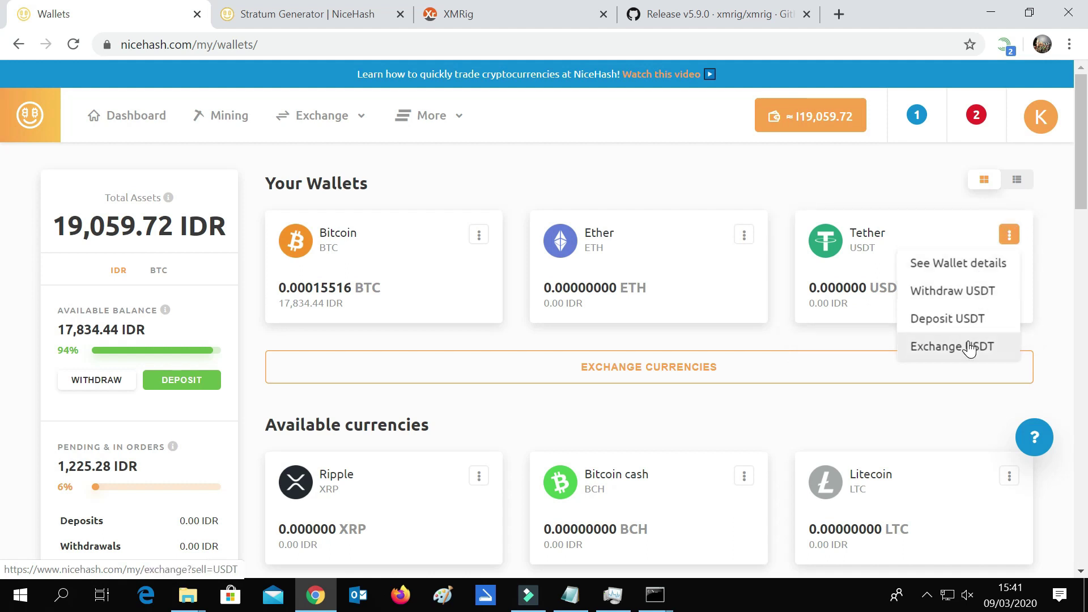
{"action": "left_click", "coordinate": [850, 256]}
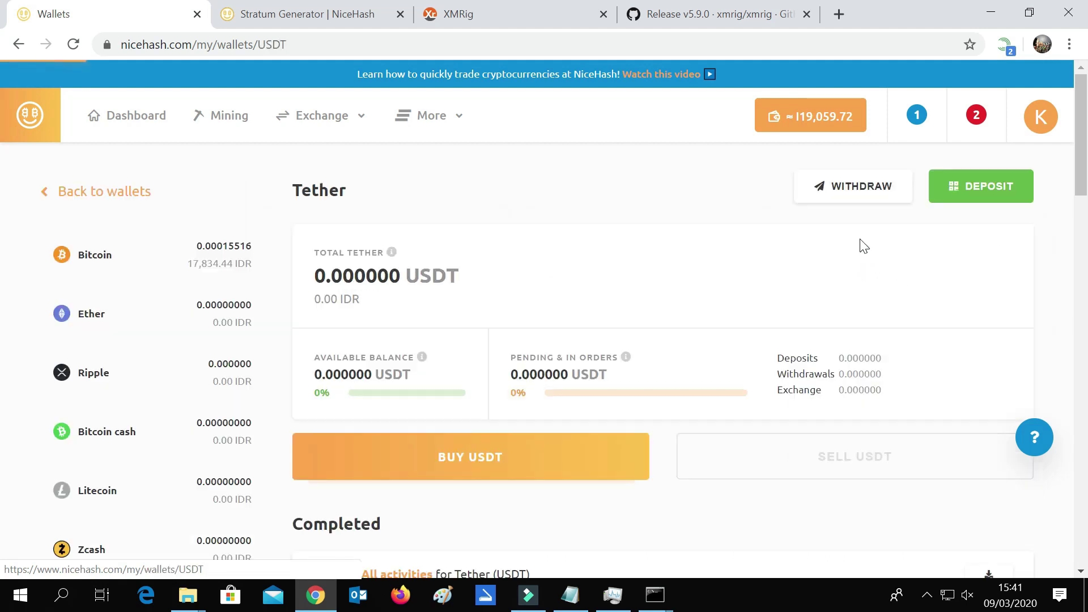
{"action": "scroll", "coordinate": [585, 231], "scroll_direction": "down", "scroll_amount": 3}
{"action": "scroll", "coordinate": [585, 230], "scroll_direction": "down", "scroll_amount": 6}
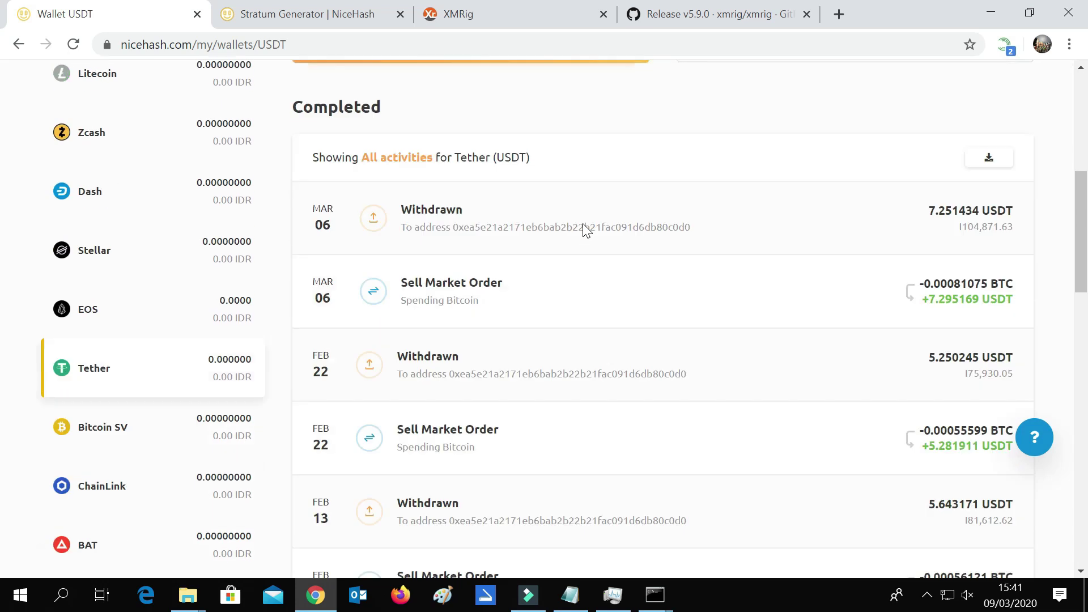
{"action": "scroll", "coordinate": [794, 277], "scroll_direction": "up", "scroll_amount": 3}
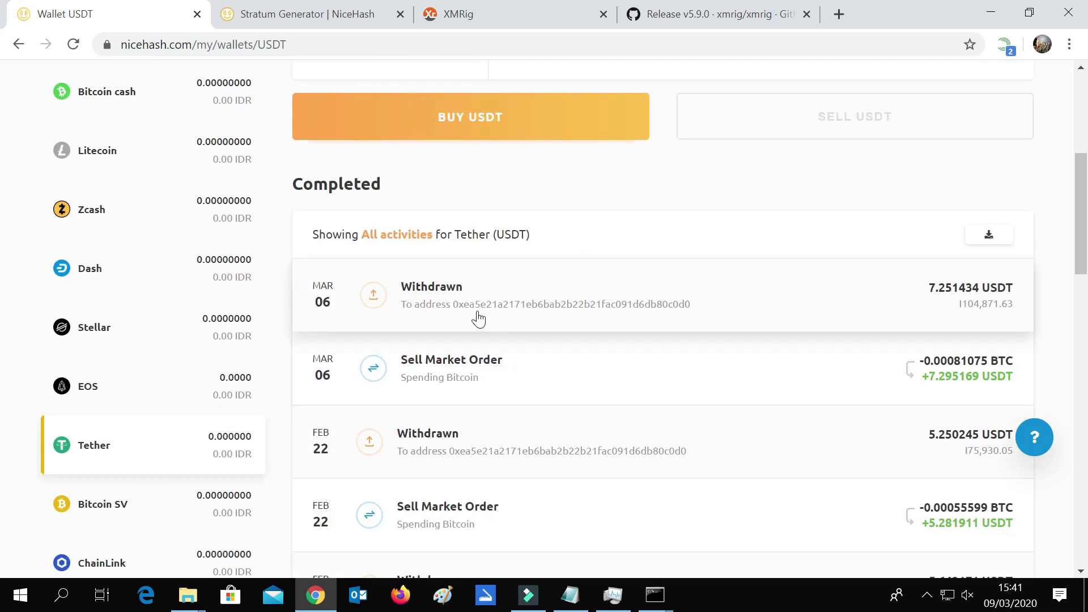
{"action": "scroll", "coordinate": [935, 291], "scroll_direction": "down", "scroll_amount": 6}
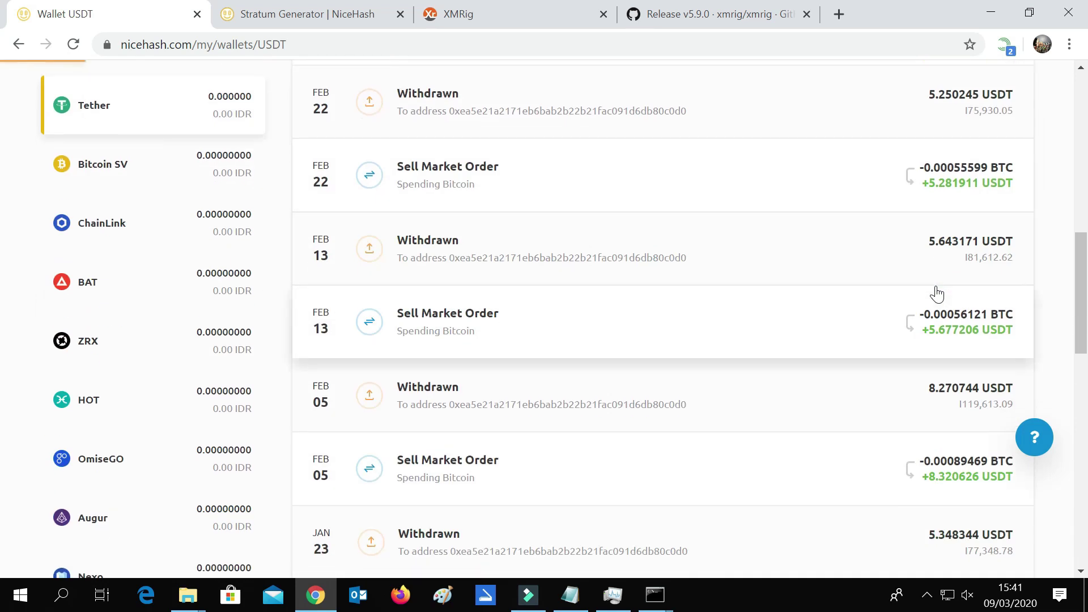
{"action": "scroll", "coordinate": [935, 291], "scroll_direction": "down", "scroll_amount": 2}
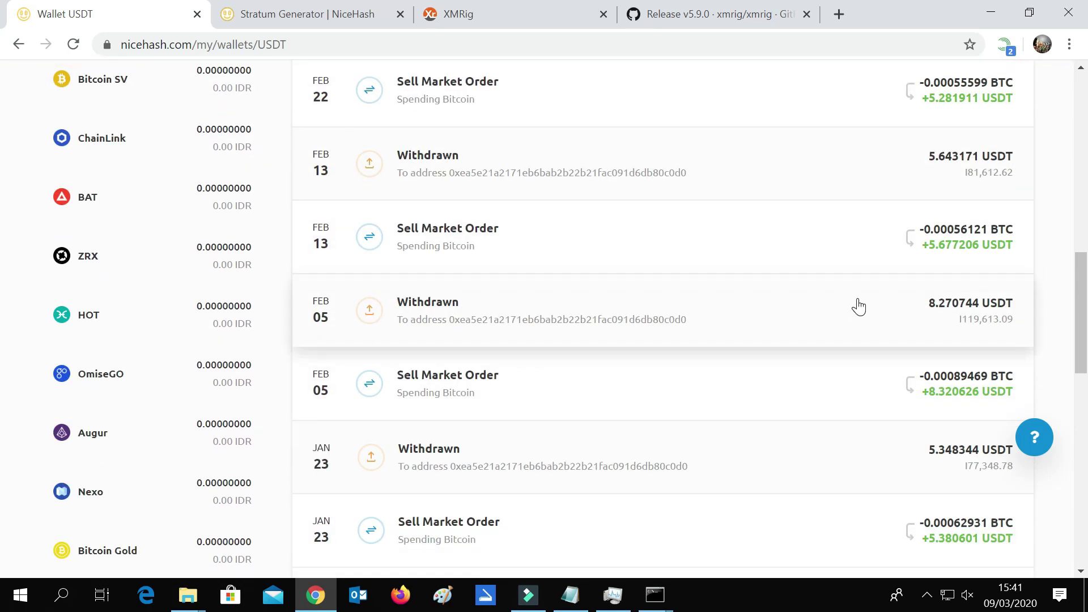
{"action": "scroll", "coordinate": [859, 307], "scroll_direction": "down", "scroll_amount": 3}
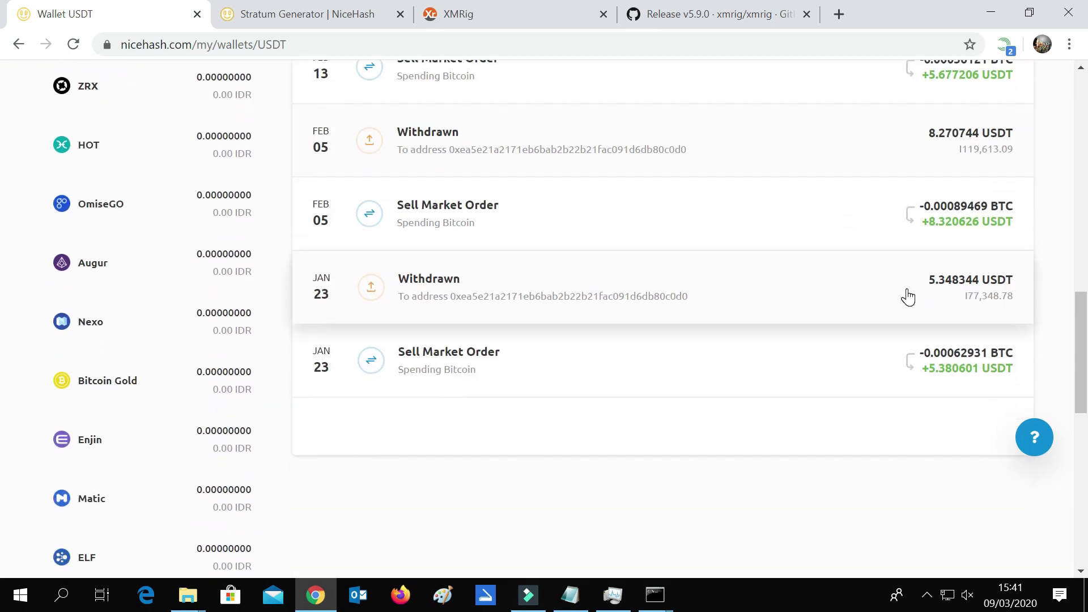
{"action": "scroll", "coordinate": [907, 295], "scroll_direction": "up", "scroll_amount": 10}
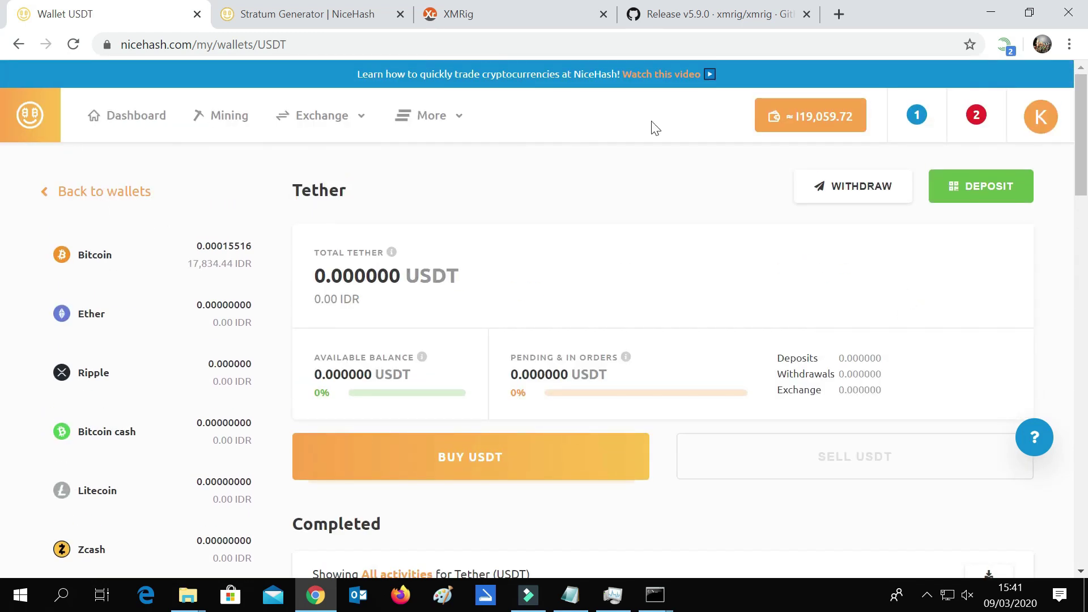
- Check the current mining profitability on the dashboard and return to the wallets overview
{"action": "left_click", "coordinate": [141, 132]}
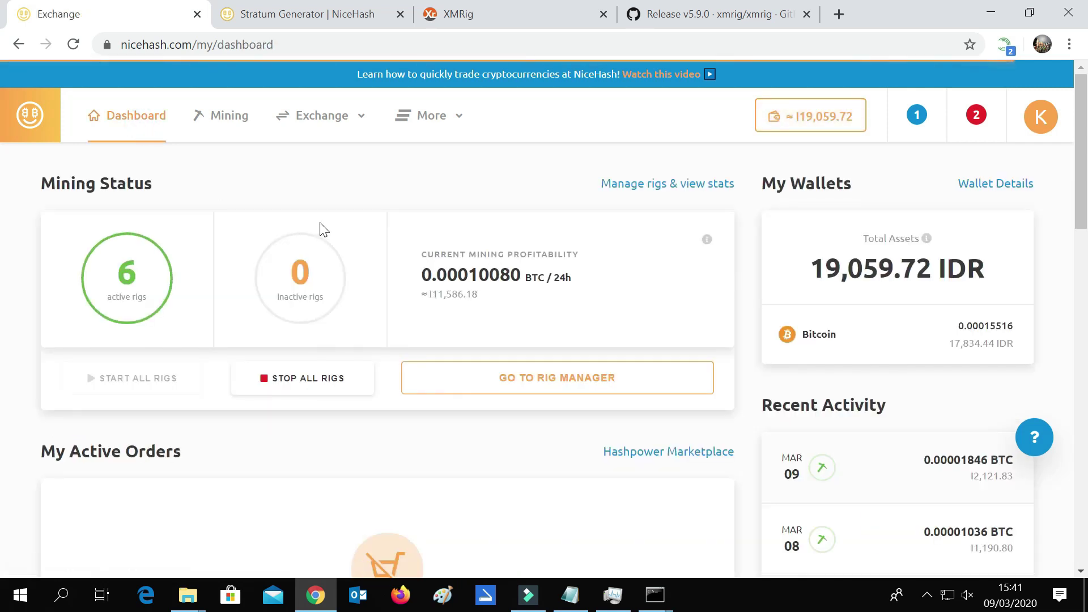
{"action": "scroll", "coordinate": [793, 153], "scroll_direction": "down", "scroll_amount": 2}
{"action": "scroll", "coordinate": [832, 112], "scroll_direction": "up", "scroll_amount": 2}
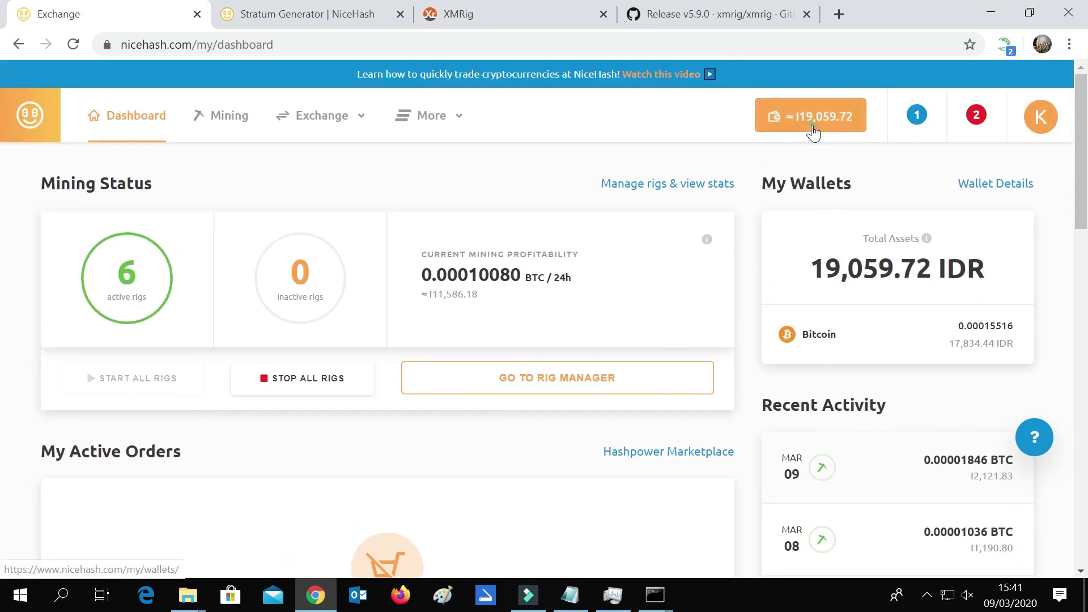
{"action": "left_click", "coordinate": [812, 131]}
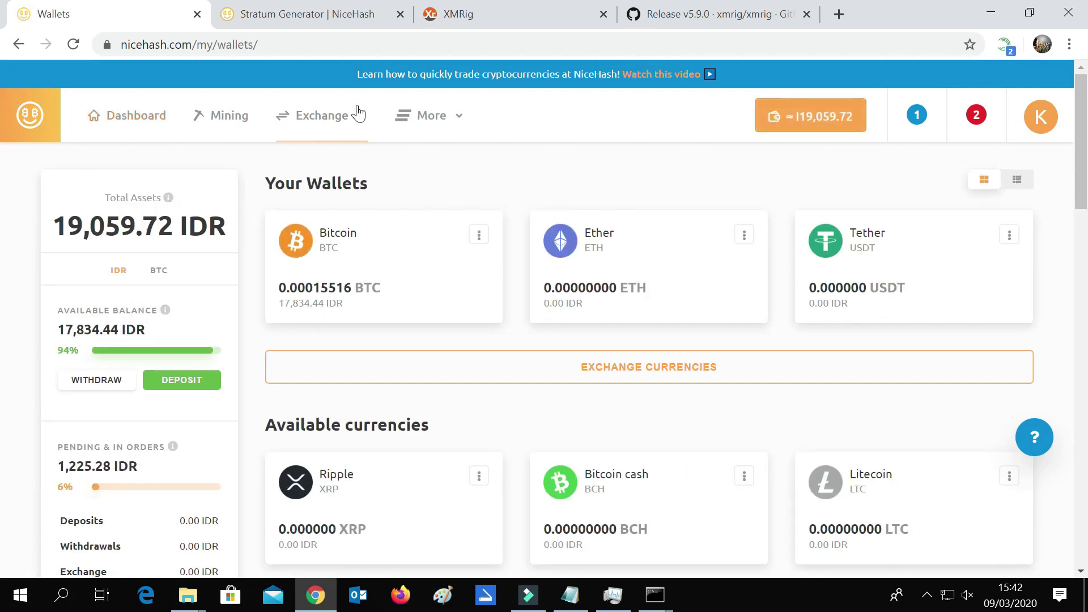
- Open the simple view of the currency exchange and set the receiving currency to Tether (USDT)
{"action": "mouse_move", "coordinate": [318, 120]}
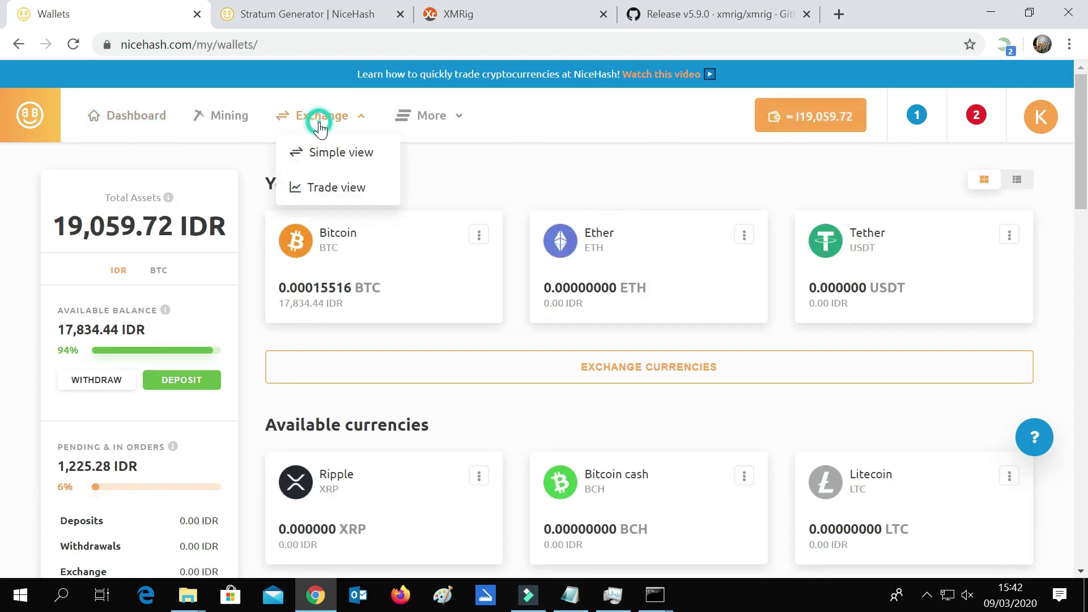
{"action": "left_click", "coordinate": [329, 150]}
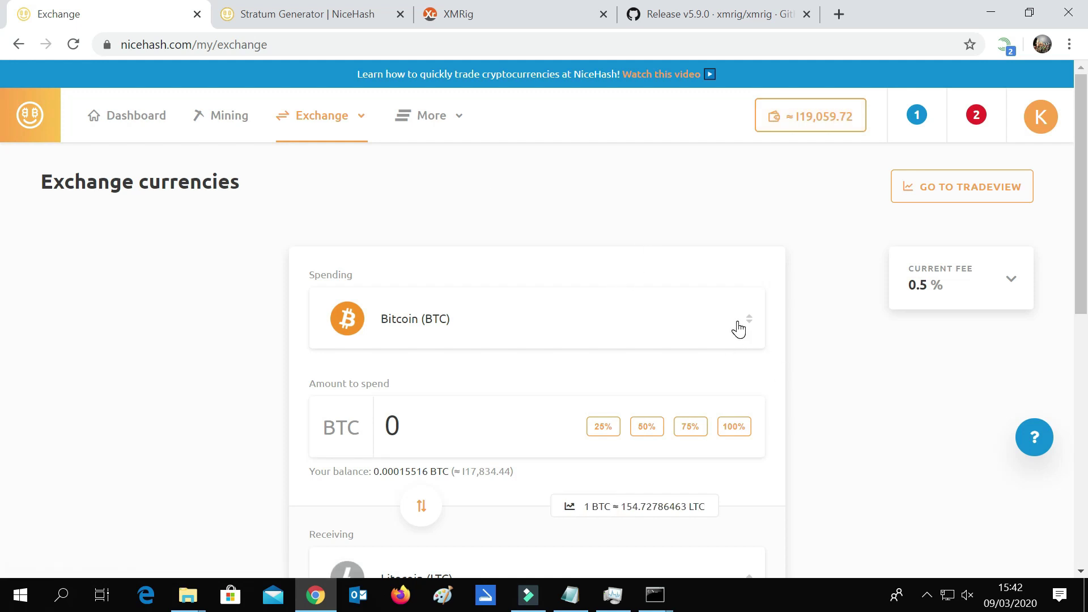
{"action": "scroll", "coordinate": [600, 342], "scroll_direction": "down", "scroll_amount": 3}
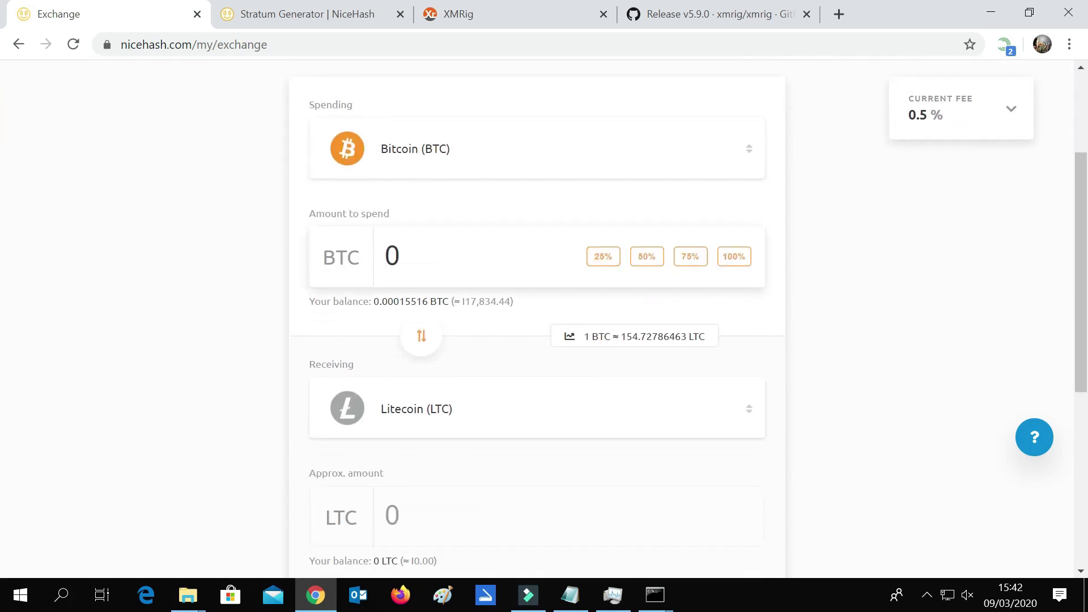
{"action": "scroll", "coordinate": [682, 323], "scroll_direction": "down", "scroll_amount": 2}
{"action": "left_click", "coordinate": [619, 339]}
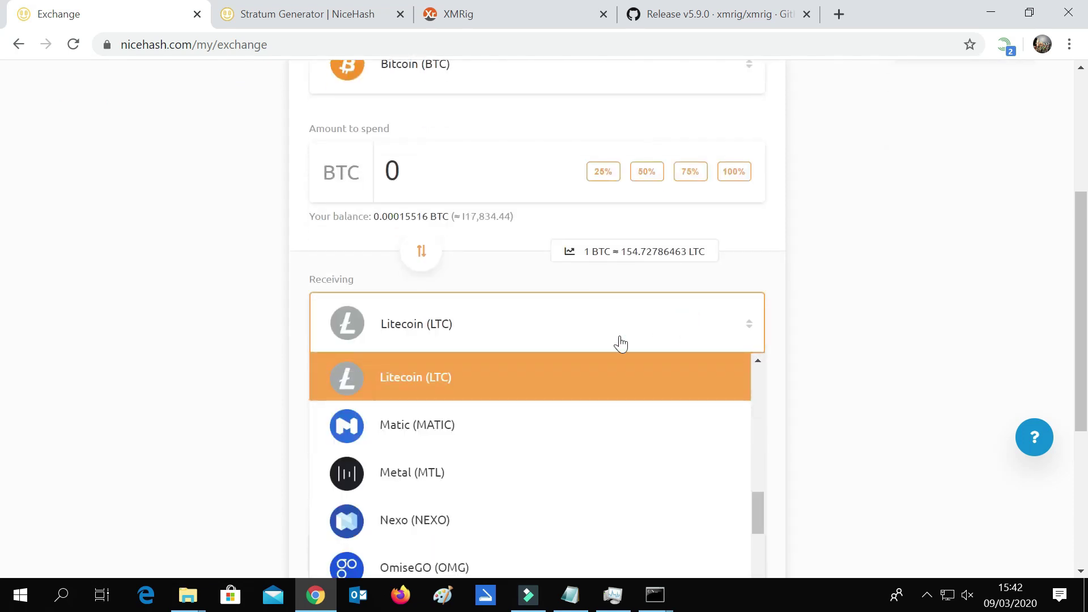
{"action": "scroll", "coordinate": [646, 340], "scroll_direction": "down", "scroll_amount": 4}
{"action": "left_click_drag", "start_coordinate": [759, 258], "coordinate": [760, 158]}
{"action": "left_click", "coordinate": [598, 128]}
{"action": "scroll", "coordinate": [624, 227], "scroll_direction": "up", "scroll_amount": 6}
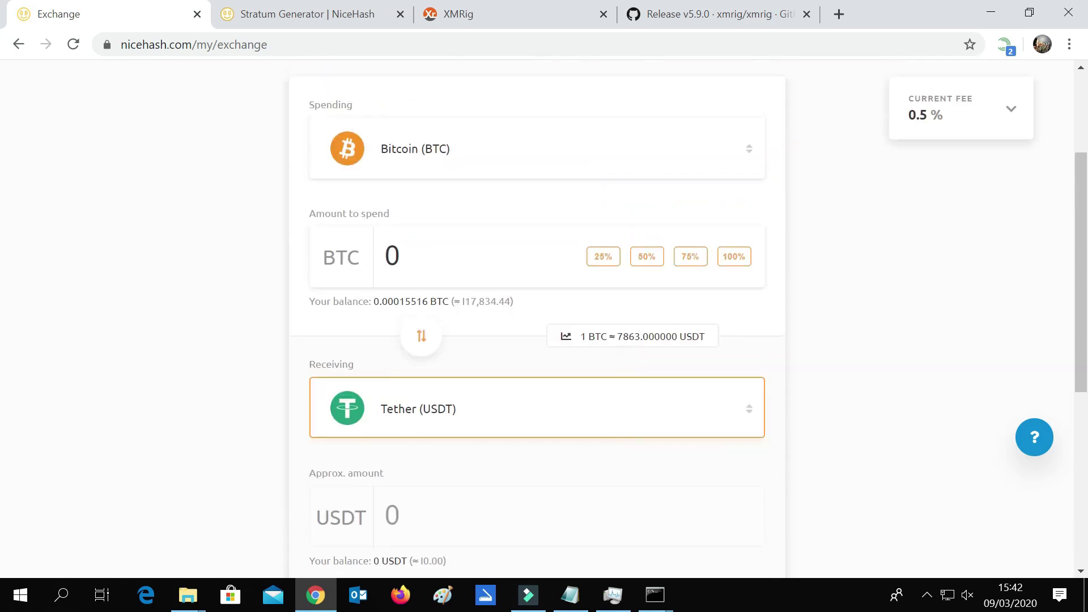
- Set the amount to spend to 100% of the Bitcoin balance and review the approximate USDT amount and minimum trade execution
{"action": "left_click", "coordinate": [732, 263]}
{"action": "scroll", "coordinate": [578, 348], "scroll_direction": "down", "scroll_amount": 3}
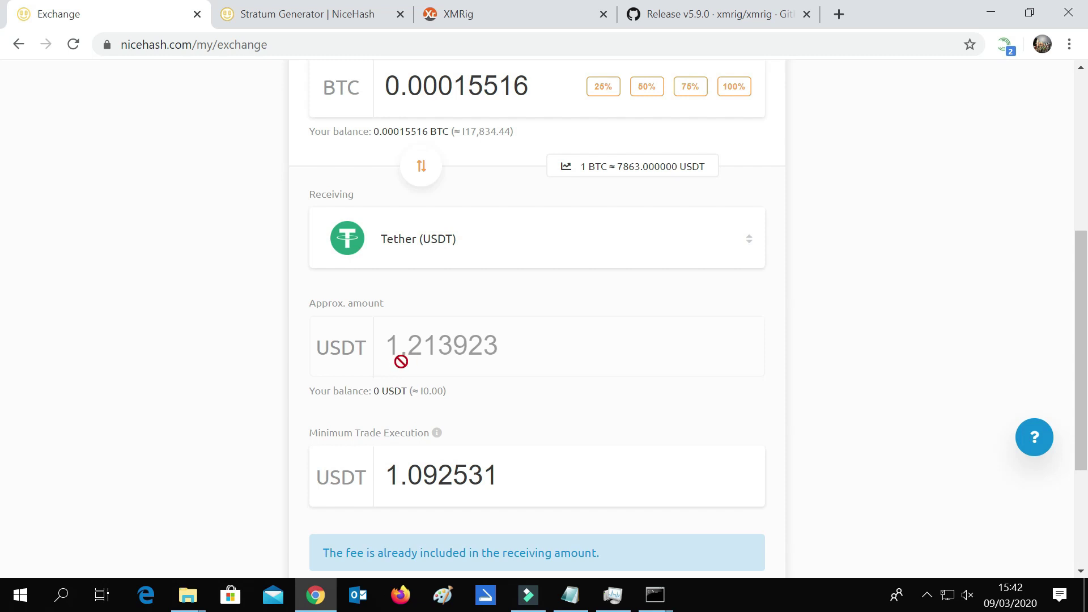
{"action": "scroll", "coordinate": [609, 342], "scroll_direction": "down", "scroll_amount": 3}
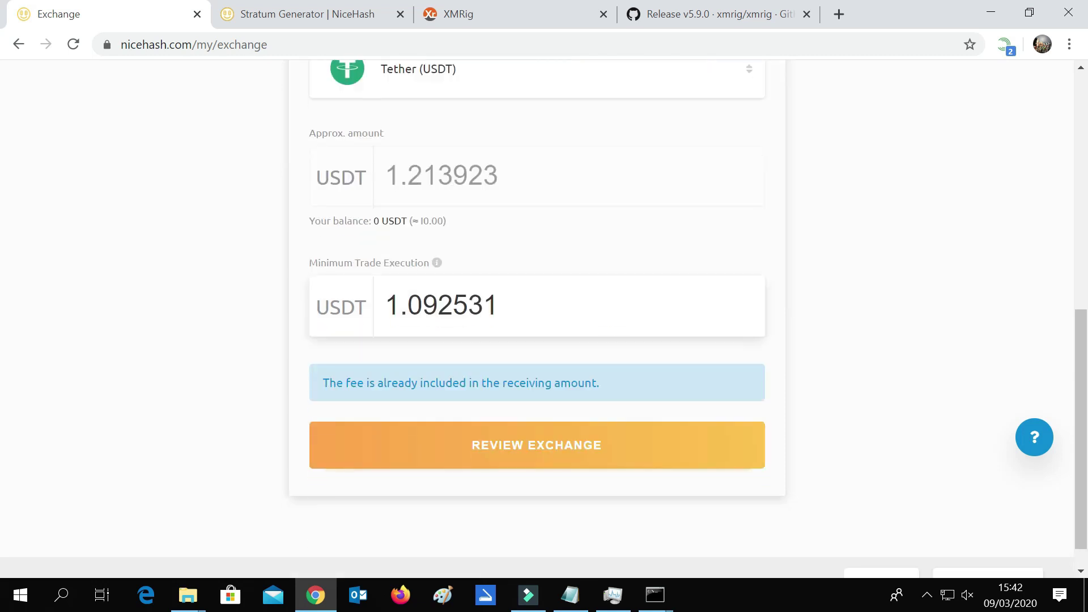
{"action": "scroll", "coordinate": [539, 347], "scroll_direction": "down", "scroll_amount": 1}
{"action": "scroll", "coordinate": [544, 357], "scroll_direction": "up", "scroll_amount": 10}
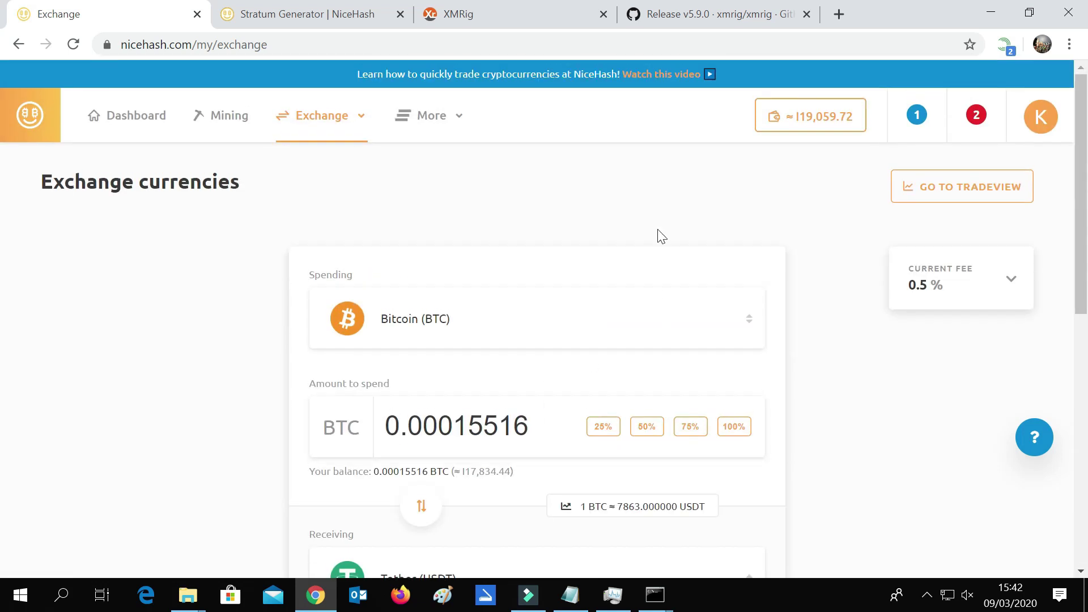
{"action": "scroll", "coordinate": [784, 150], "scroll_direction": "down", "scroll_amount": 2}
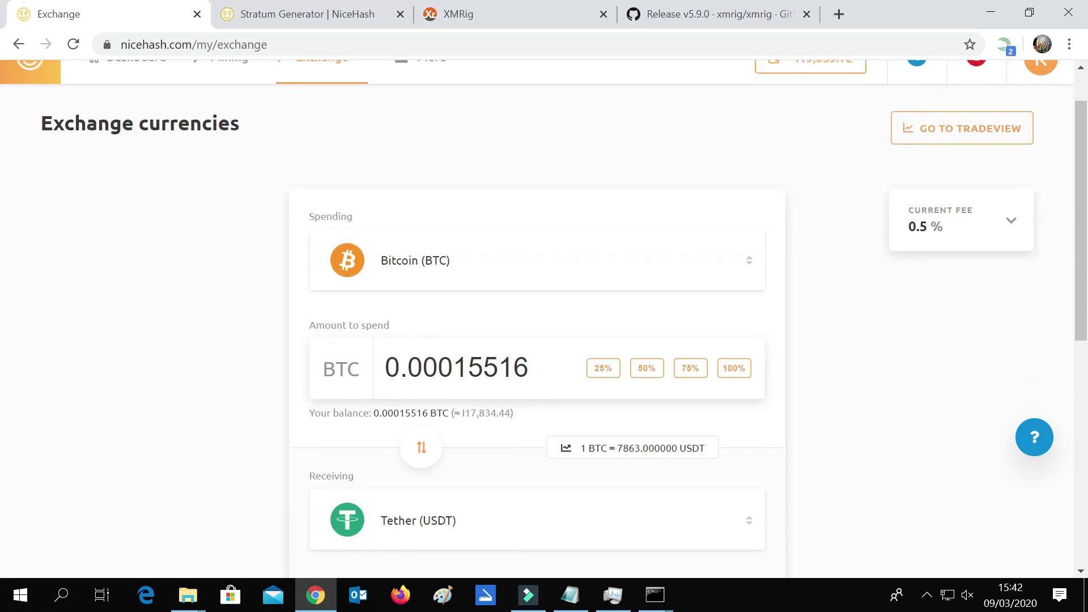
{"action": "scroll", "coordinate": [764, 119], "scroll_direction": "up", "scroll_amount": 2}
{"action": "scroll", "coordinate": [515, 333], "scroll_direction": "down", "scroll_amount": 6}
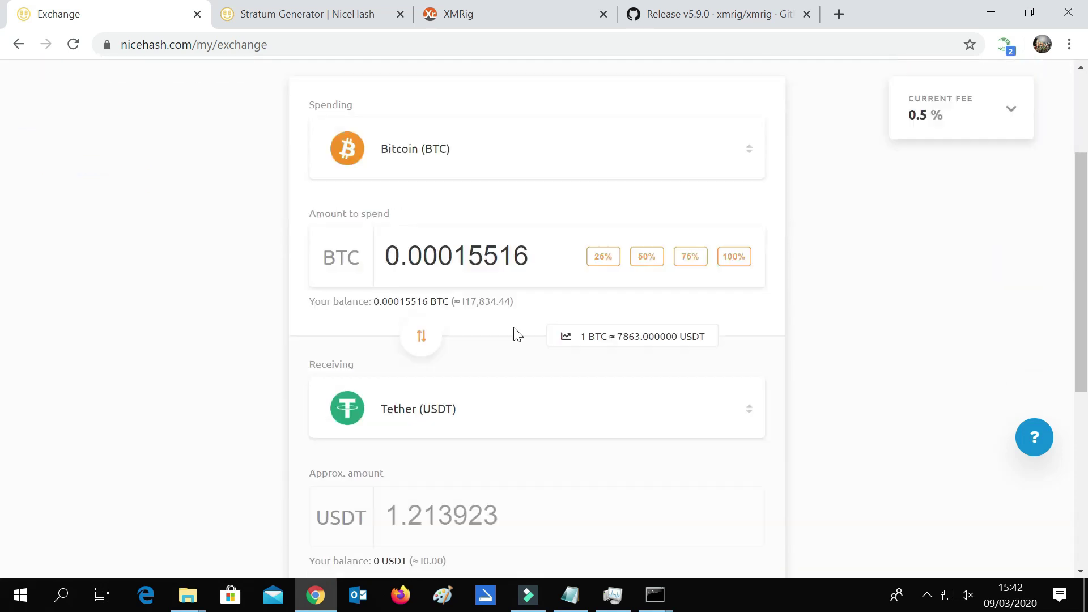
{"action": "scroll", "coordinate": [594, 520], "scroll_direction": "up", "scroll_amount": 6}
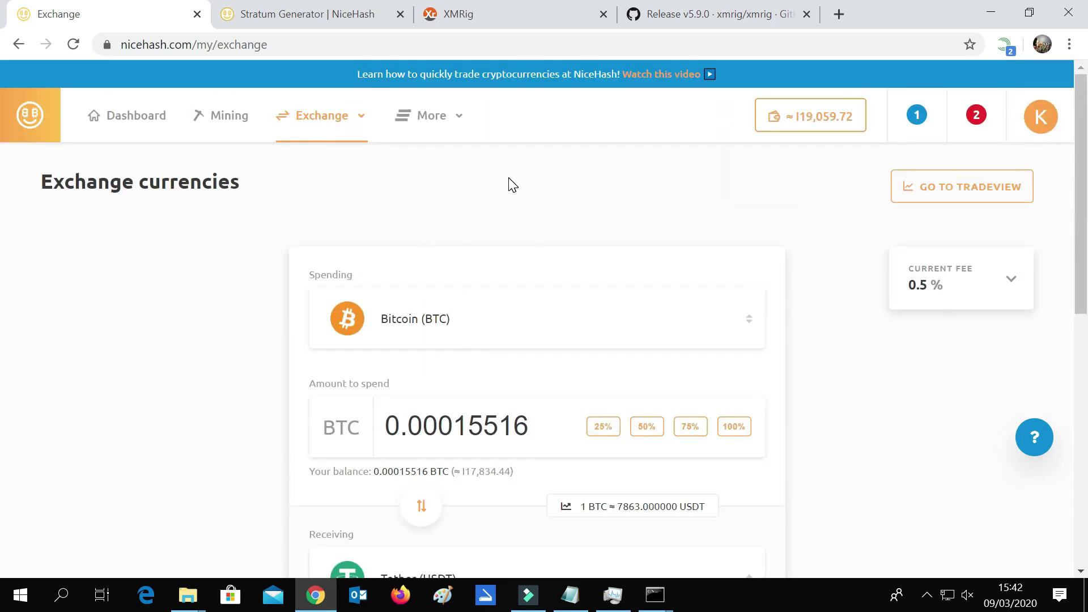
- Log out of the NiceHash account
{"action": "left_click", "coordinate": [1030, 124]}
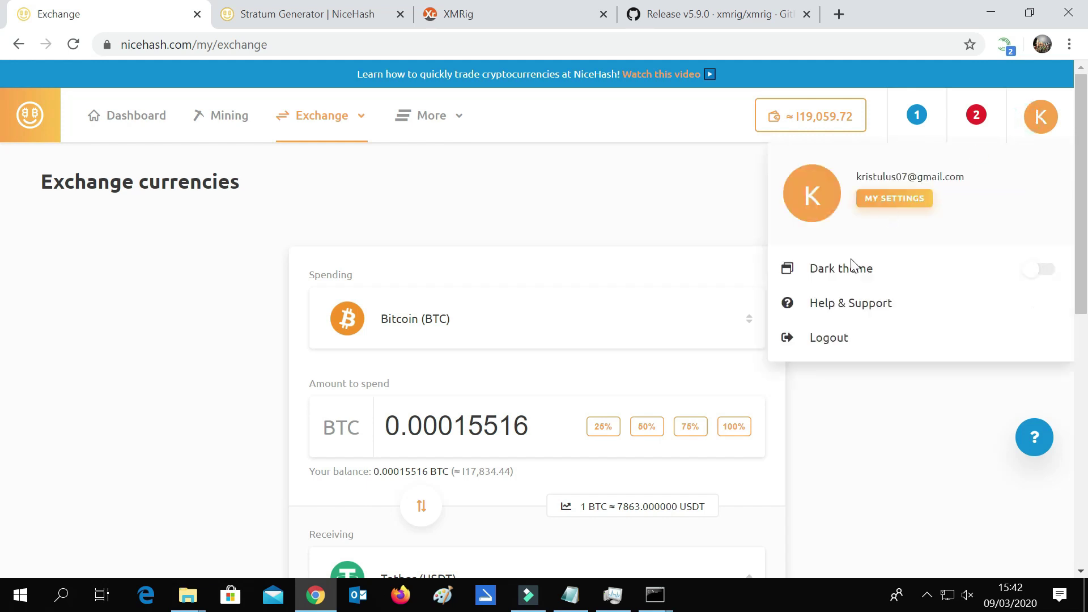
{"action": "left_click", "coordinate": [802, 343]}
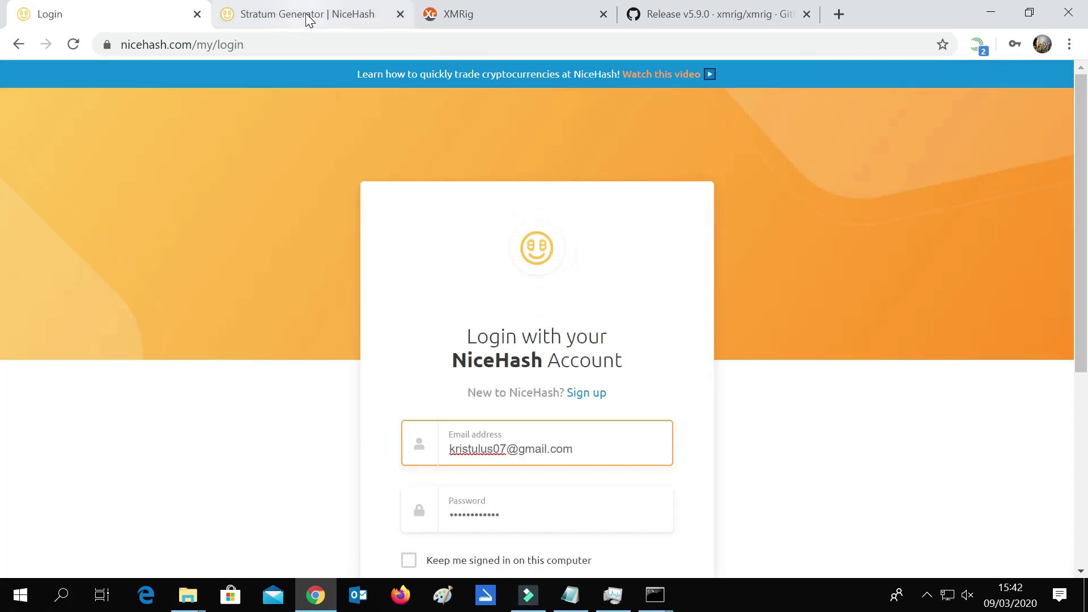
- Revisit the XMRig download page and the GitHub v5.9.0 release assets, and return to the NiceHash login page
{"action": "left_click", "coordinate": [502, 15]}
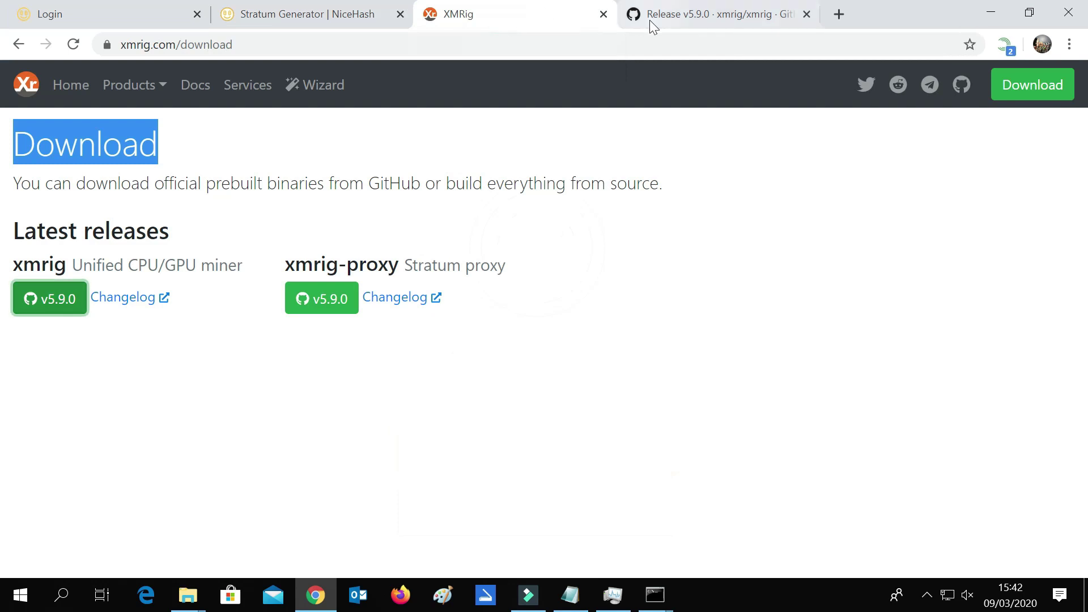
{"action": "left_click", "coordinate": [672, 20]}
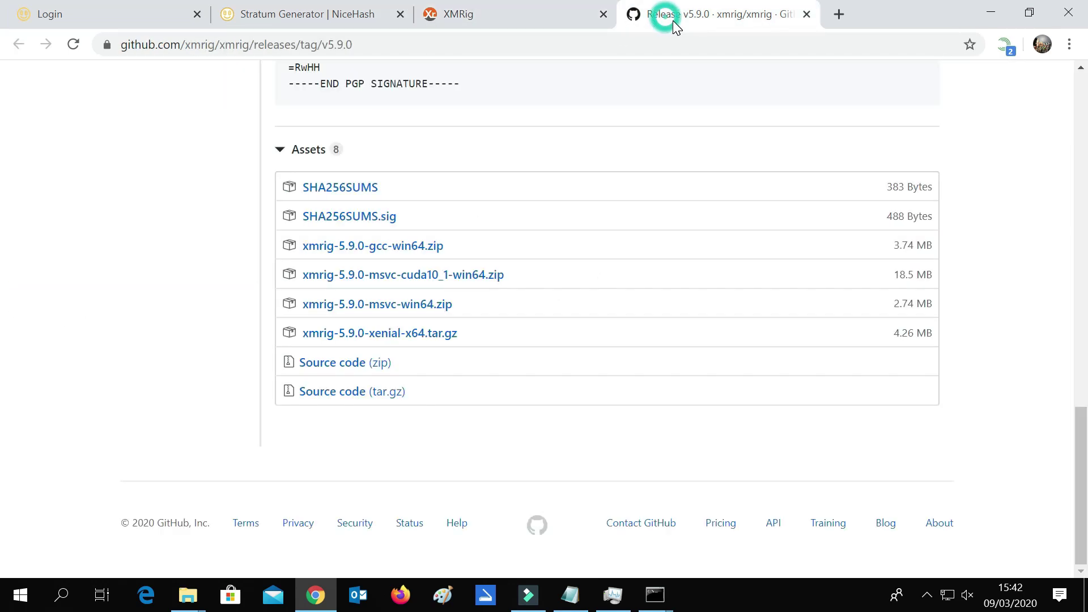
{"action": "left_click", "coordinate": [525, 16]}
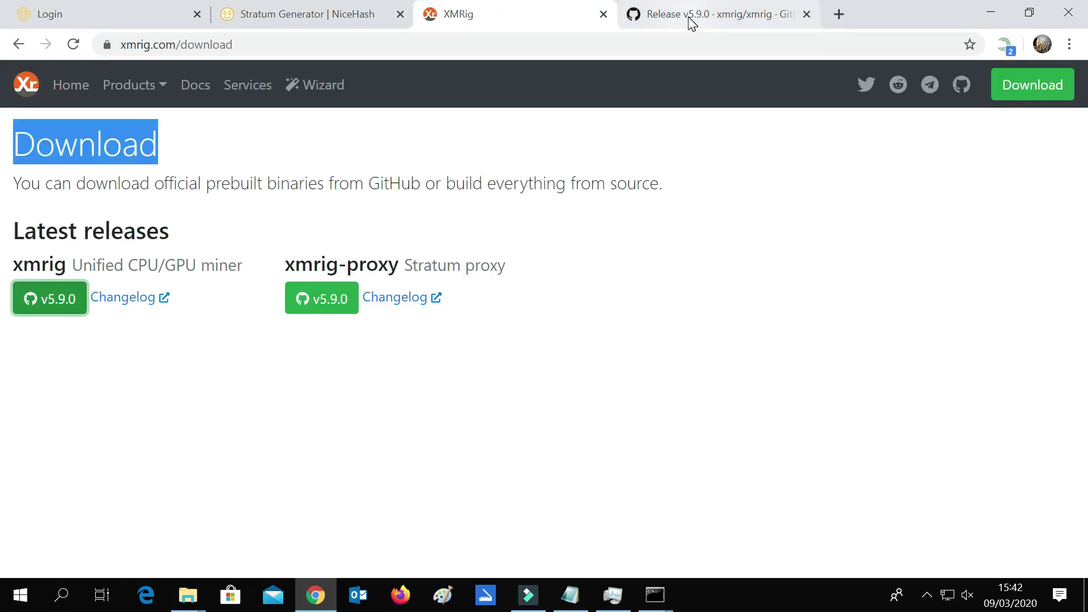
{"action": "left_click", "coordinate": [330, 18]}
{"action": "left_click", "coordinate": [143, 17]}
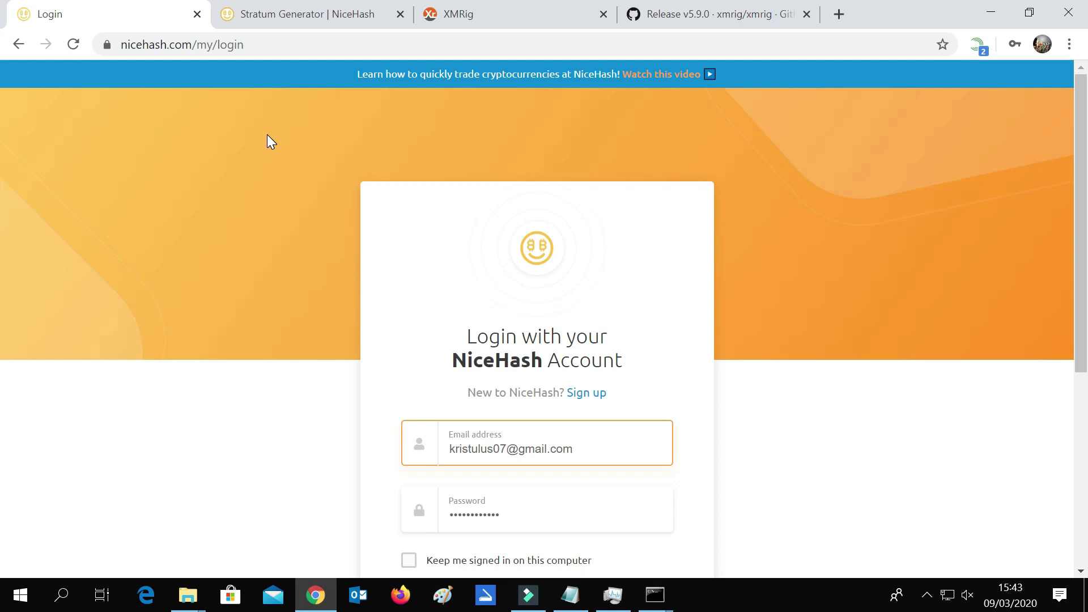
- Close the Stratum Generator and all other browser pages, and refresh the desktop
{"action": "left_click", "coordinate": [303, 11]}
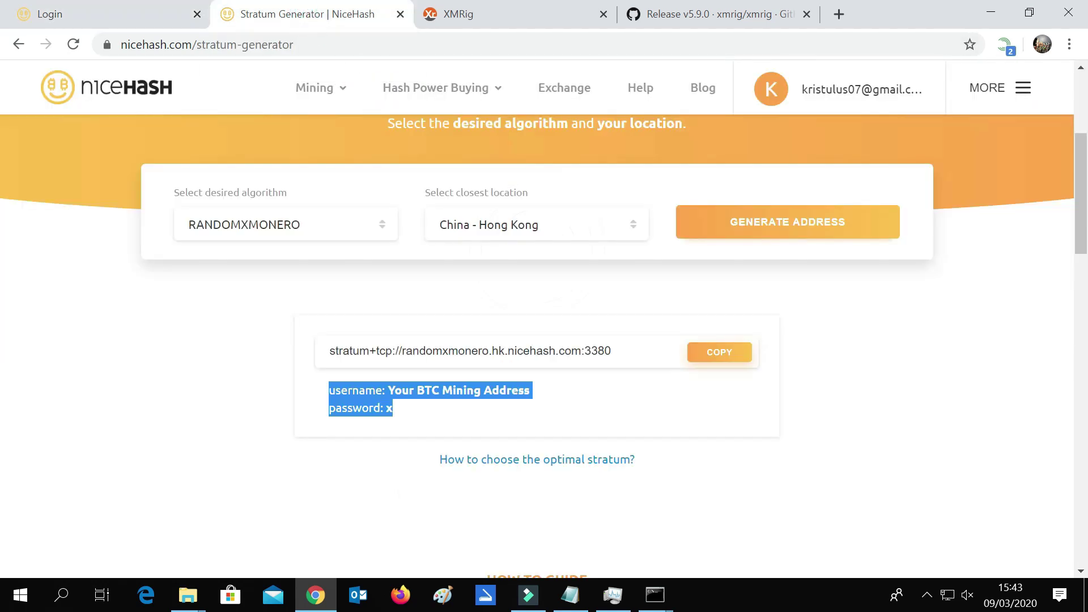
{"action": "left_click", "coordinate": [401, 14]}
{"action": "left_click", "coordinate": [401, 14]}
{"action": "left_click", "coordinate": [401, 14]}
{"action": "left_click", "coordinate": [196, 14]}
{"action": "right_click", "coordinate": [505, 139]}
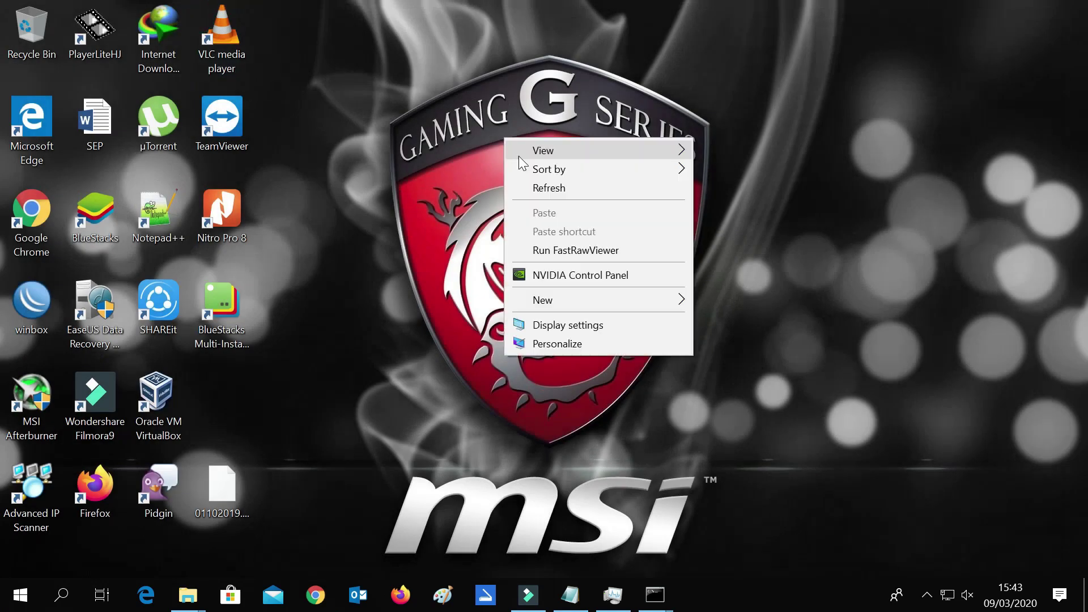
{"action": "left_click", "coordinate": [537, 187]}
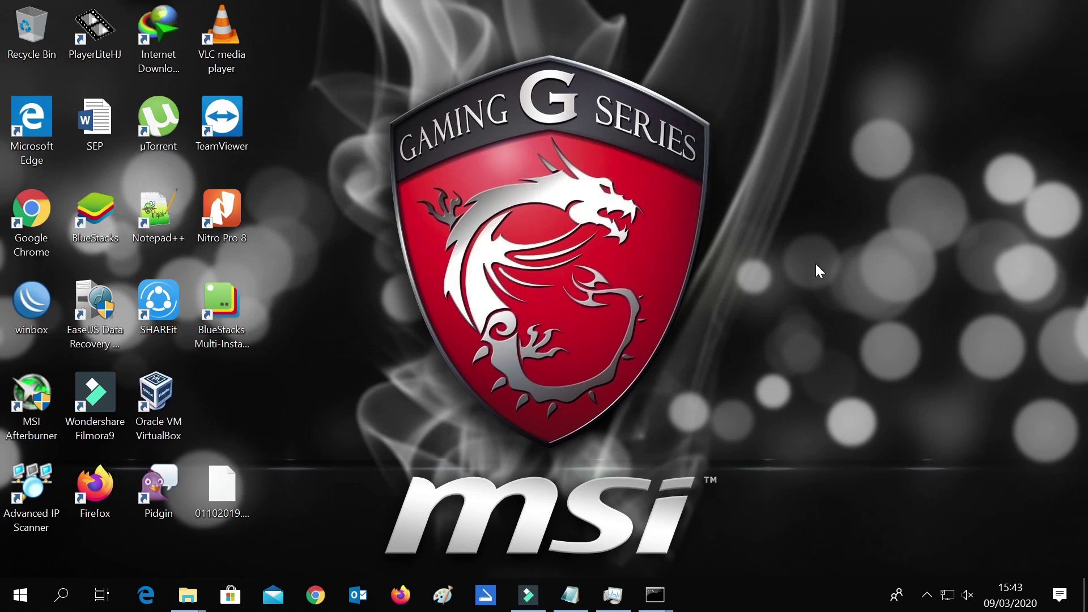